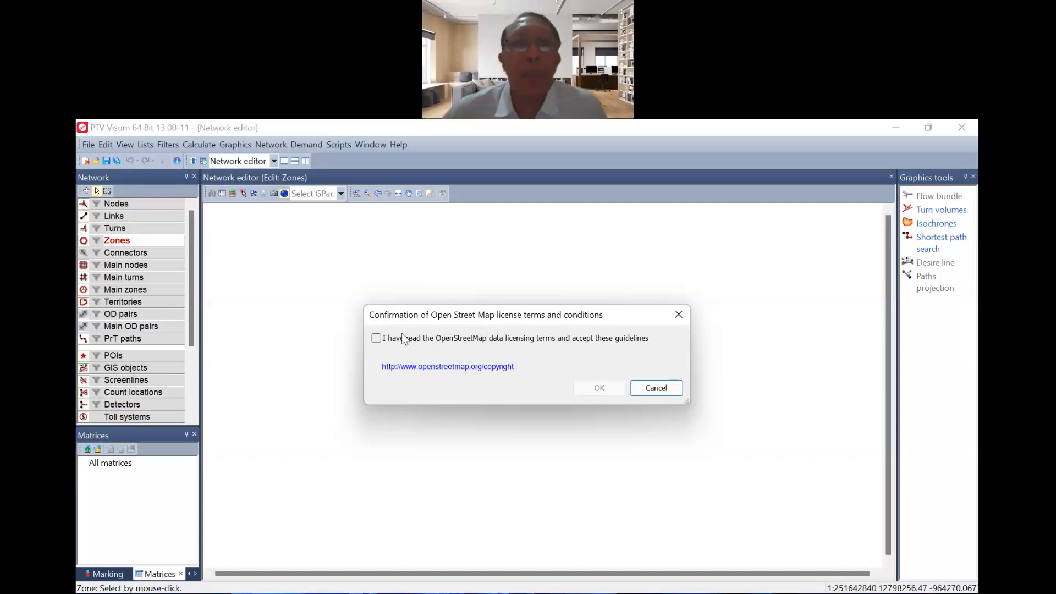
Accept the OpenStreetMap data licensing terms to load the background map.
{"action": "left_click", "coordinate": [377, 339]}
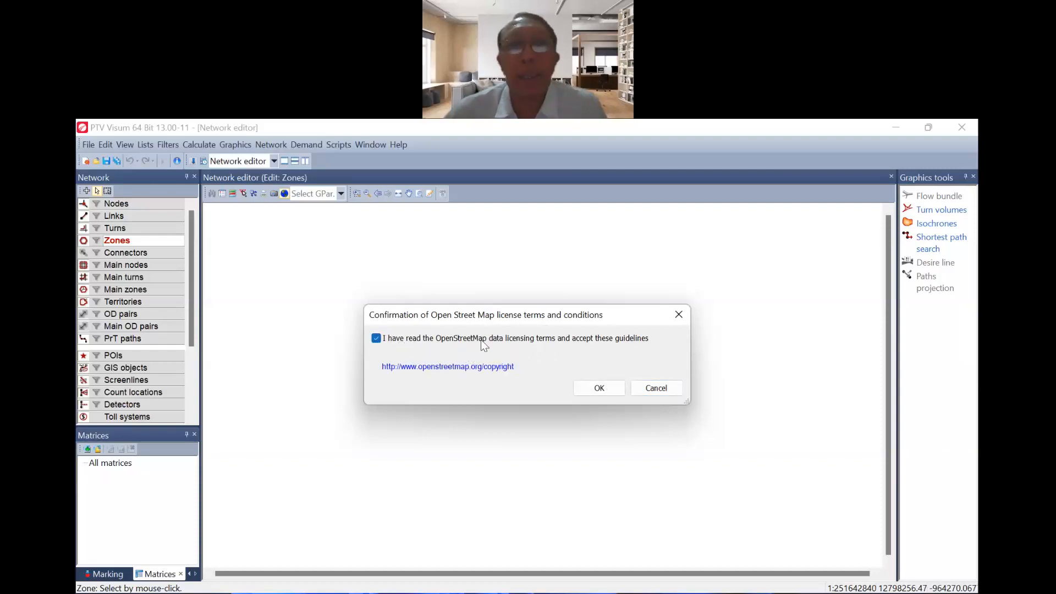
{"action": "left_click", "coordinate": [599, 389]}
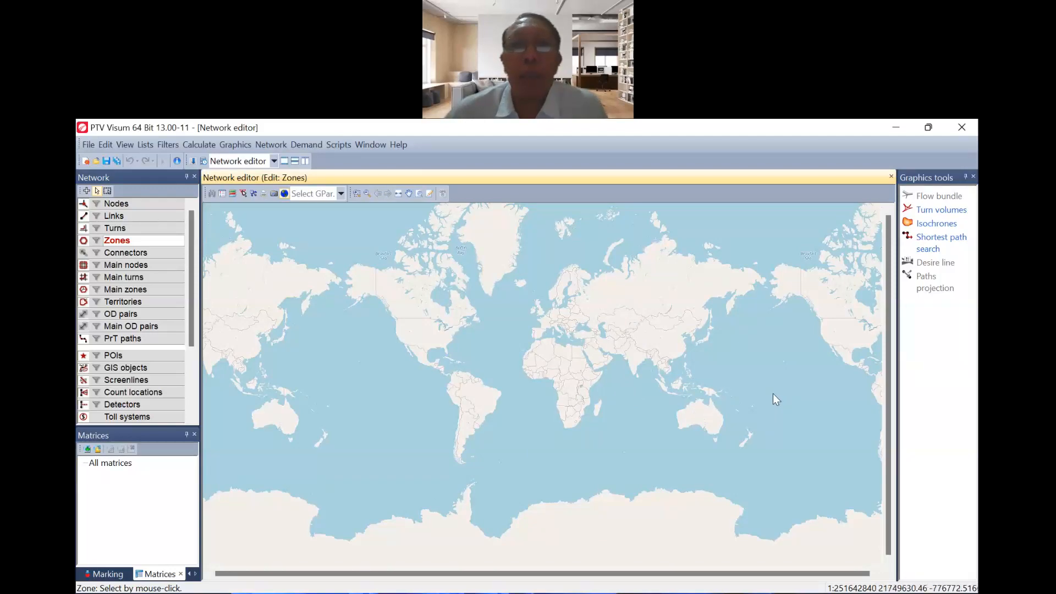
Examine the OpenStreetMap world background, moving from the global extent to Australia and Southeast Asia.
{"action": "scroll", "coordinate": [774, 394], "scroll_direction": "up", "scroll_amount": 1}
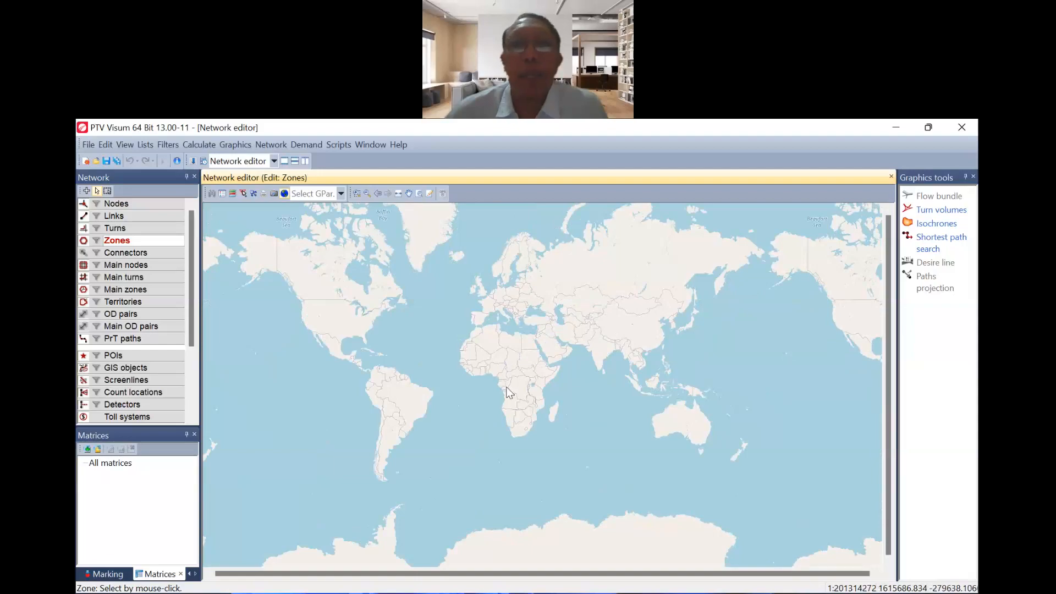
{"action": "scroll", "coordinate": [508, 392], "scroll_direction": "down", "scroll_amount": 1}
{"action": "scroll", "coordinate": [700, 432], "scroll_direction": "up", "scroll_amount": 1}
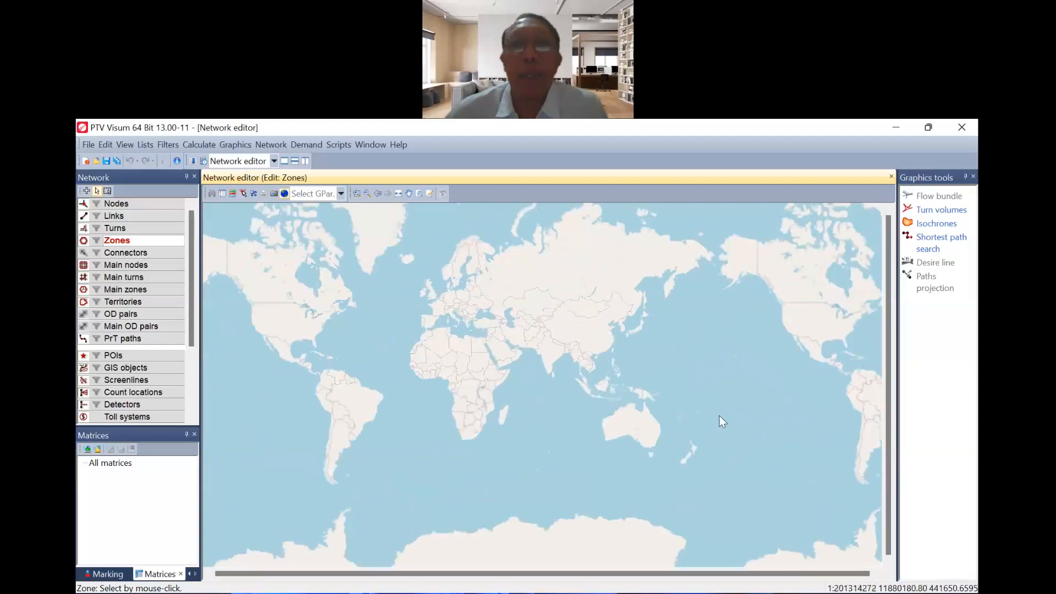
{"action": "scroll", "coordinate": [722, 422], "scroll_direction": "up", "scroll_amount": 1}
{"action": "scroll", "coordinate": [743, 411], "scroll_direction": "up", "scroll_amount": 1}
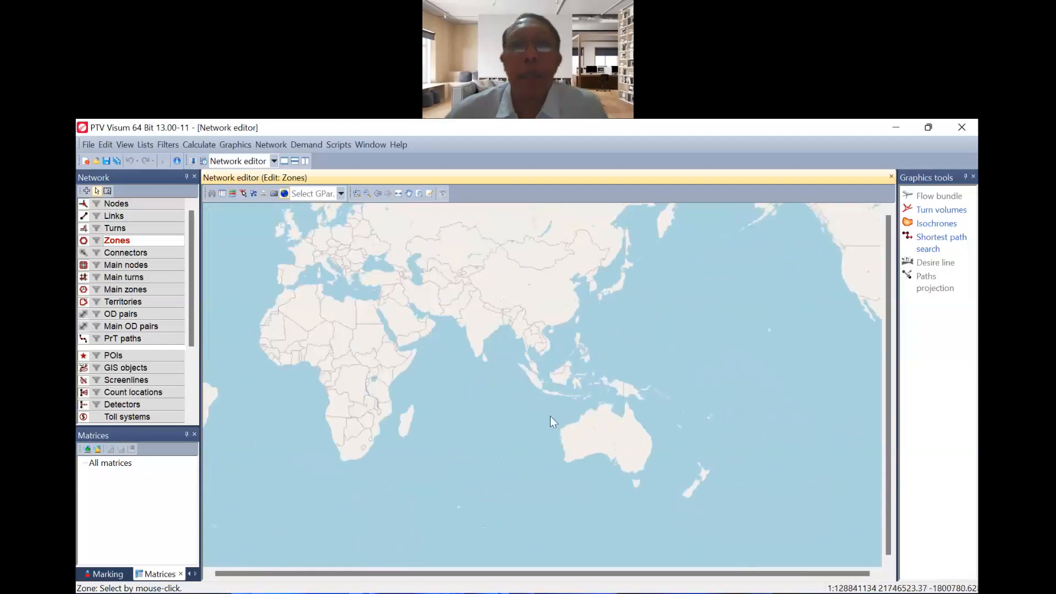
{"action": "scroll", "coordinate": [551, 417], "scroll_direction": "up", "scroll_amount": 1}
{"action": "scroll", "coordinate": [274, 407], "scroll_direction": "up", "scroll_amount": 1}
{"action": "scroll", "coordinate": [368, 405], "scroll_direction": "up", "scroll_amount": 1}
{"action": "scroll", "coordinate": [498, 396], "scroll_direction": "up", "scroll_amount": 1}
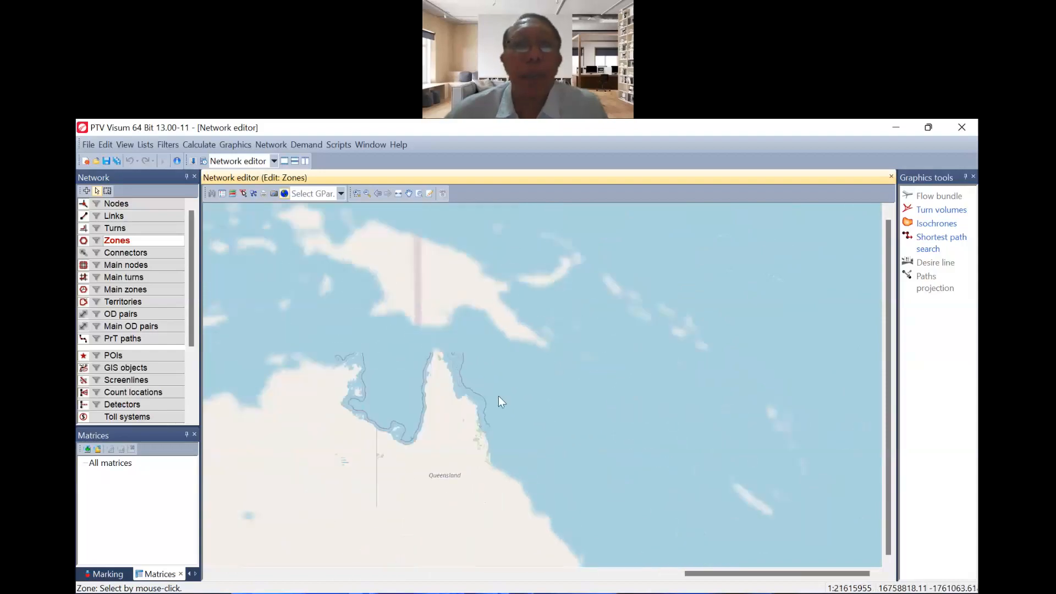
{"action": "scroll", "coordinate": [498, 397], "scroll_direction": "down", "scroll_amount": 1}
{"action": "scroll", "coordinate": [524, 403], "scroll_direction": "down", "scroll_amount": 1}
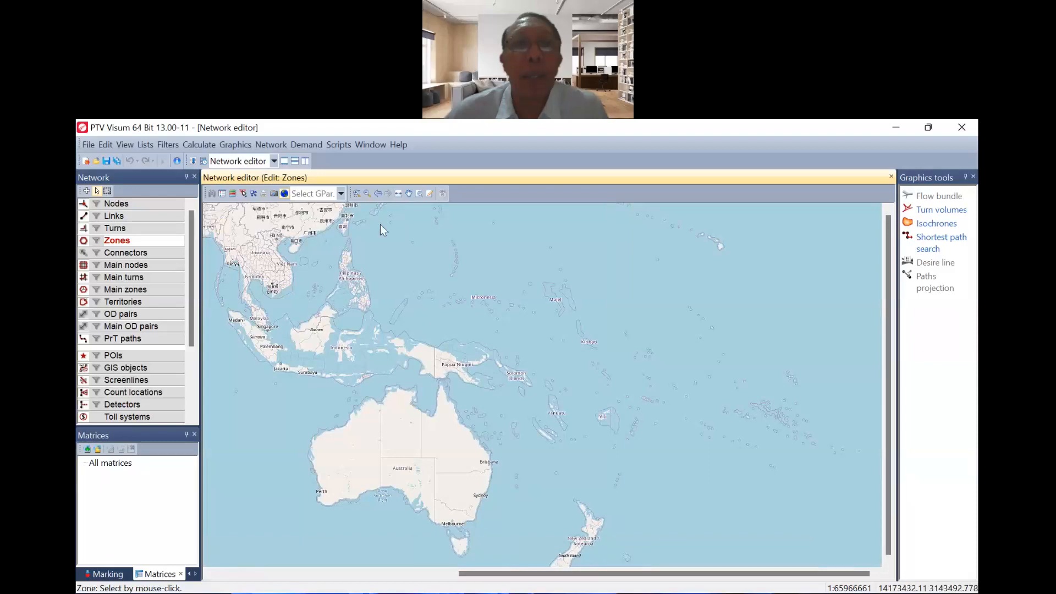
Locate Indonesia on the background map and bring the island of Bali into view.
{"action": "left_click", "coordinate": [410, 193]}
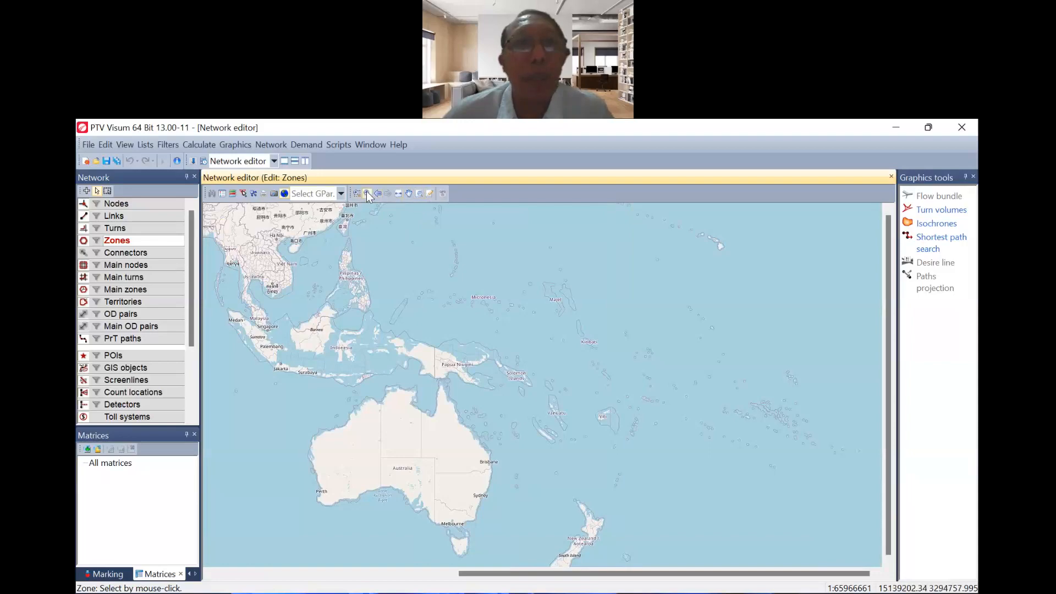
{"action": "left_click", "coordinate": [410, 193]}
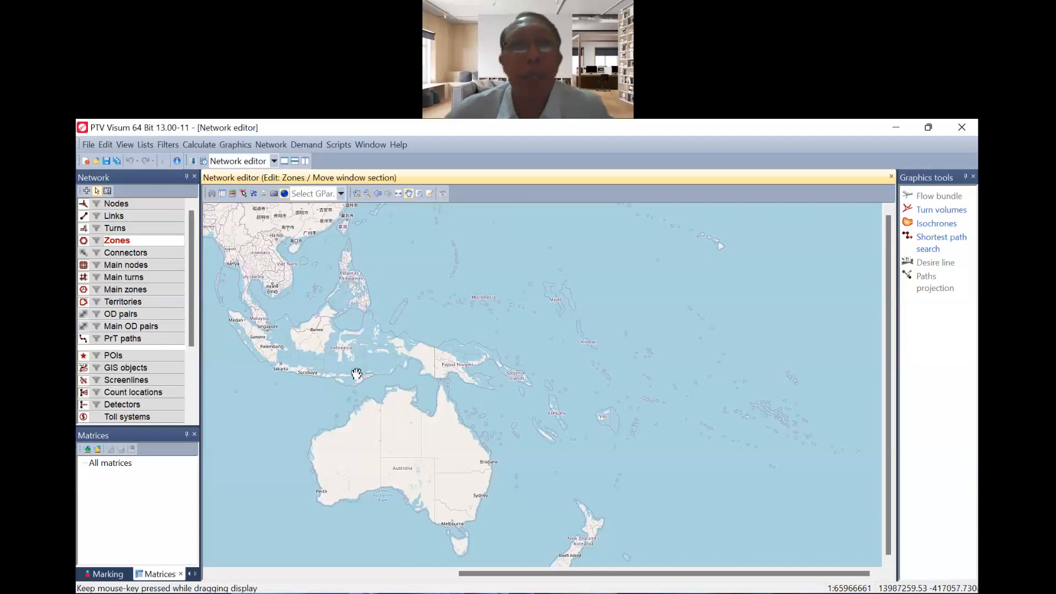
{"action": "left_click_drag", "start_coordinate": [355, 370], "coordinate": [551, 386]}
{"action": "scroll", "coordinate": [550, 386], "scroll_direction": "up", "scroll_amount": 3}
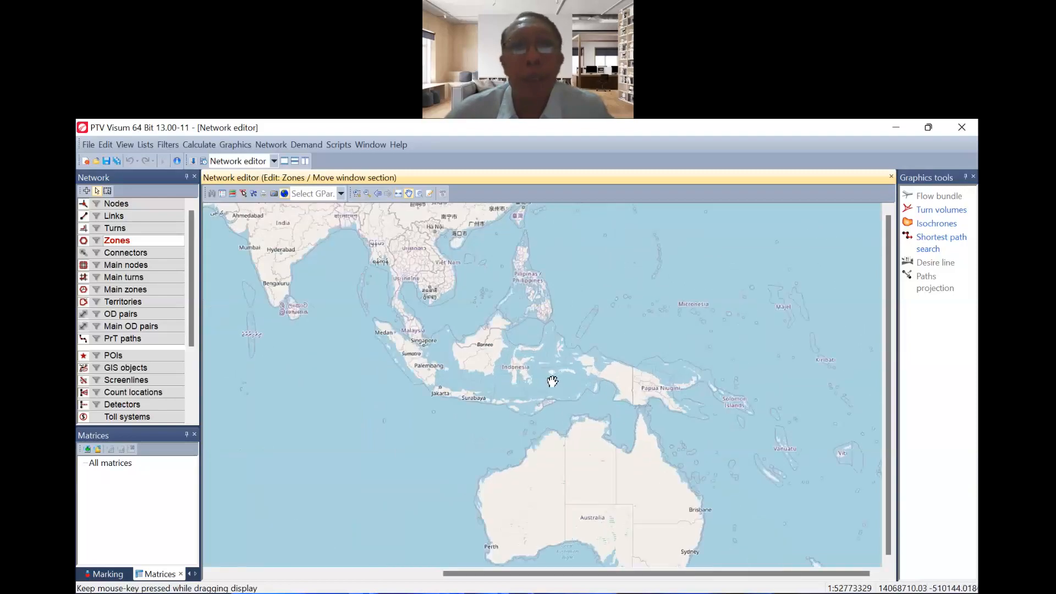
{"action": "left_click_drag", "start_coordinate": [432, 496], "coordinate": [581, 425]}
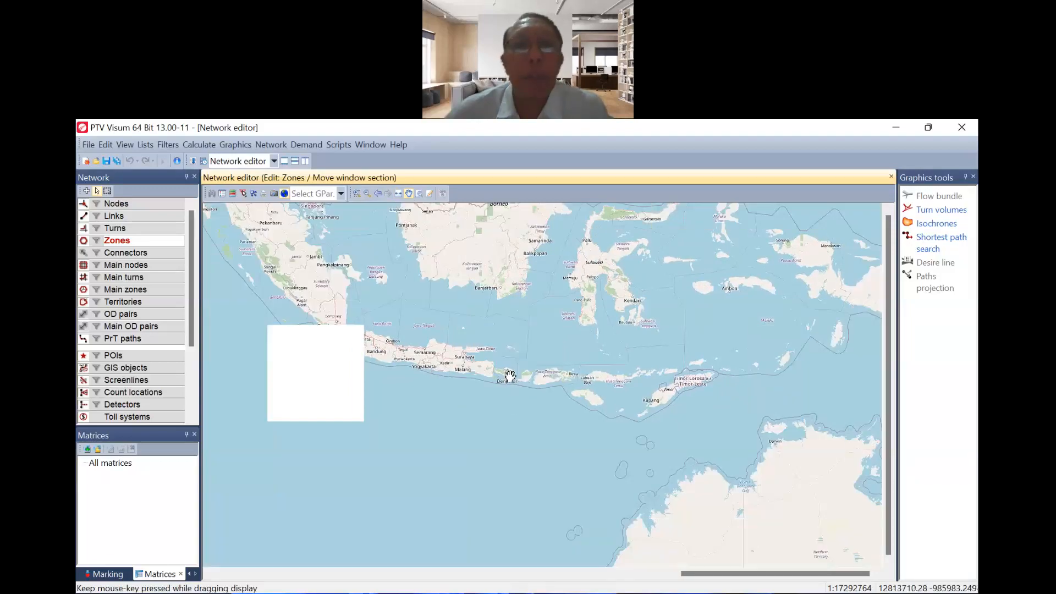
{"action": "scroll", "coordinate": [501, 394], "scroll_direction": "up", "scroll_amount": 4}
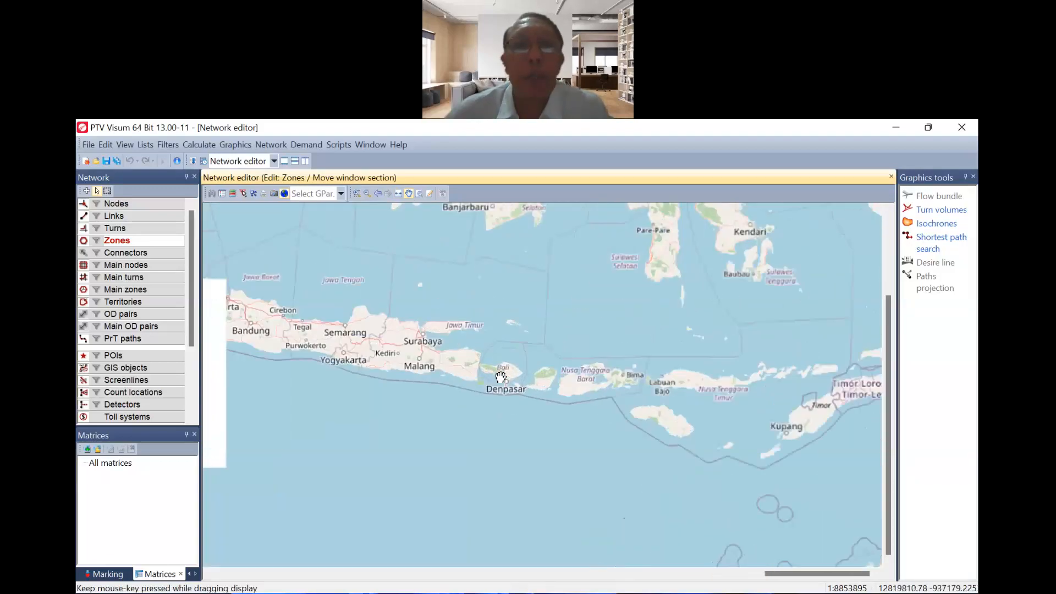
{"action": "scroll", "coordinate": [493, 420], "scroll_direction": "up", "scroll_amount": 3}
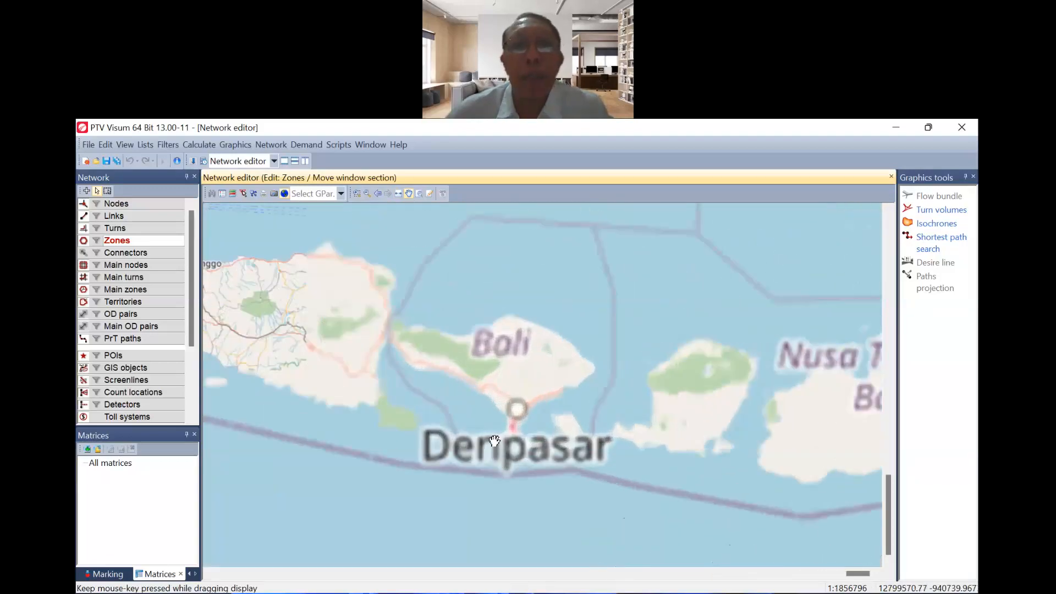
{"action": "scroll", "coordinate": [520, 426], "scroll_direction": "up", "scroll_amount": 2}
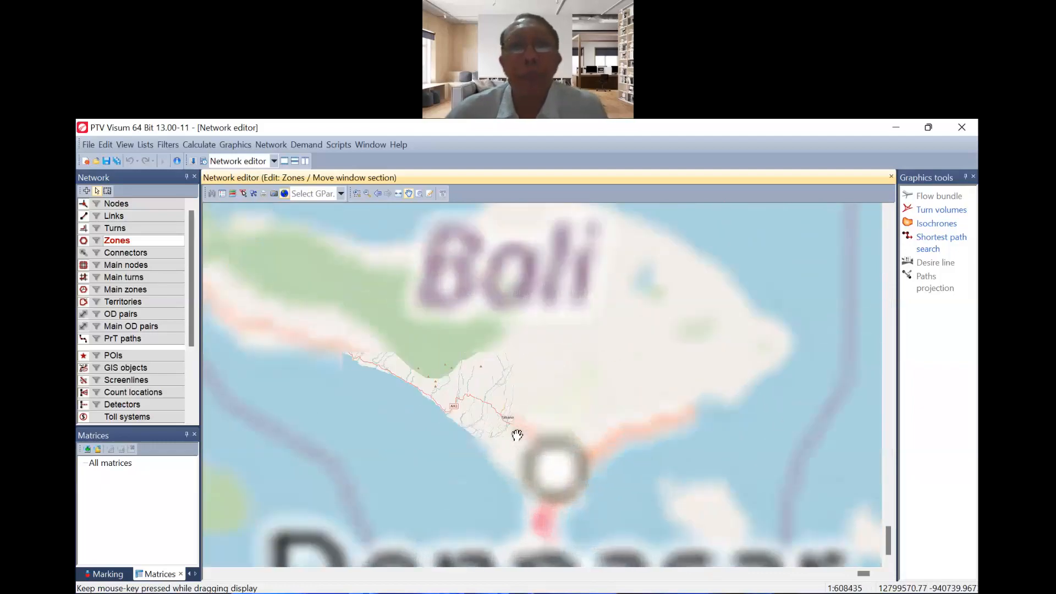
Frame the Denpasar area of southern Bali, from Kerobokan across to Sanur and down to Kuta, as the study area.
{"action": "scroll", "coordinate": [517, 435], "scroll_direction": "up", "scroll_amount": 2}
{"action": "scroll", "coordinate": [517, 435], "scroll_direction": "up", "scroll_amount": 3}
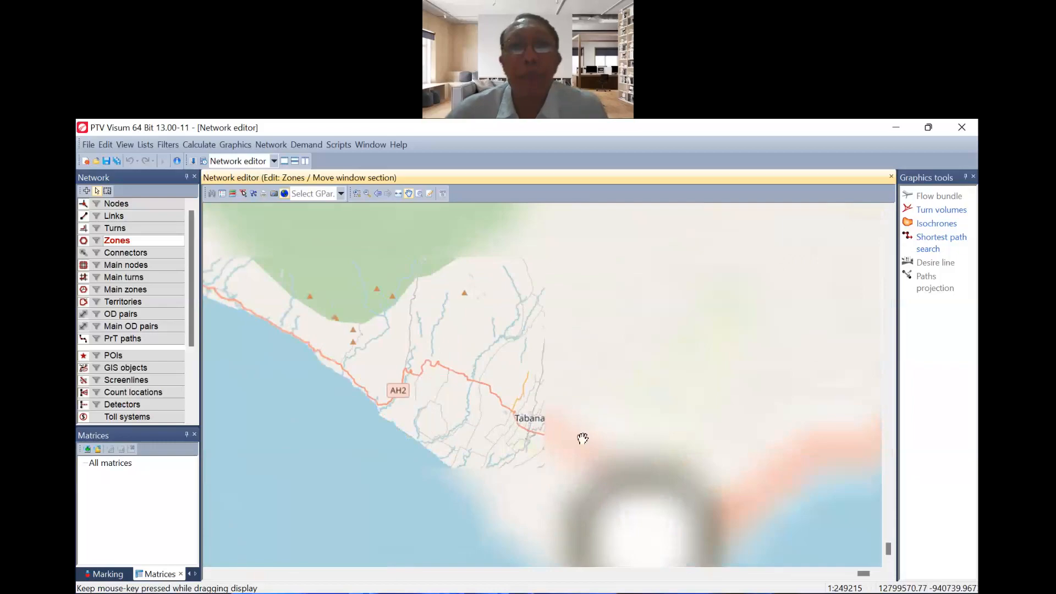
{"action": "scroll", "coordinate": [579, 439], "scroll_direction": "up", "scroll_amount": 1}
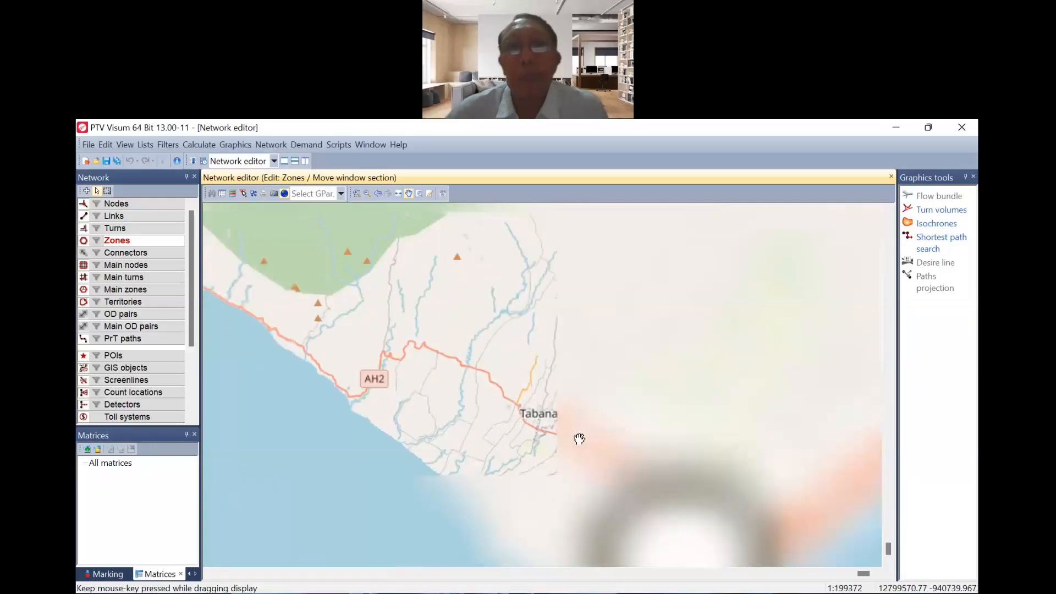
{"action": "scroll", "coordinate": [579, 438], "scroll_direction": "up", "scroll_amount": 1}
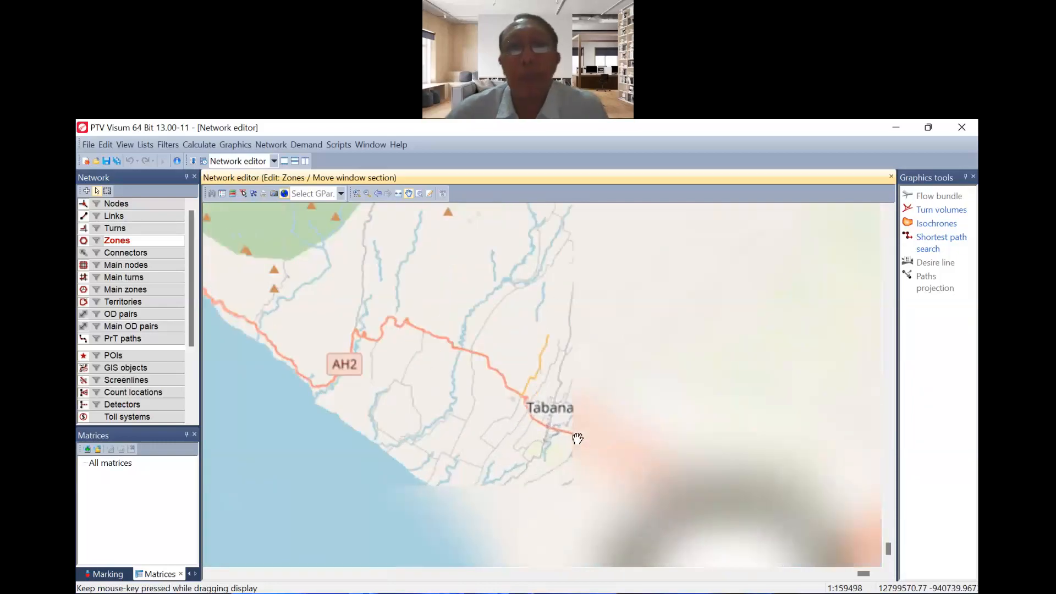
{"action": "scroll", "coordinate": [561, 390], "scroll_direction": "up", "scroll_amount": 1}
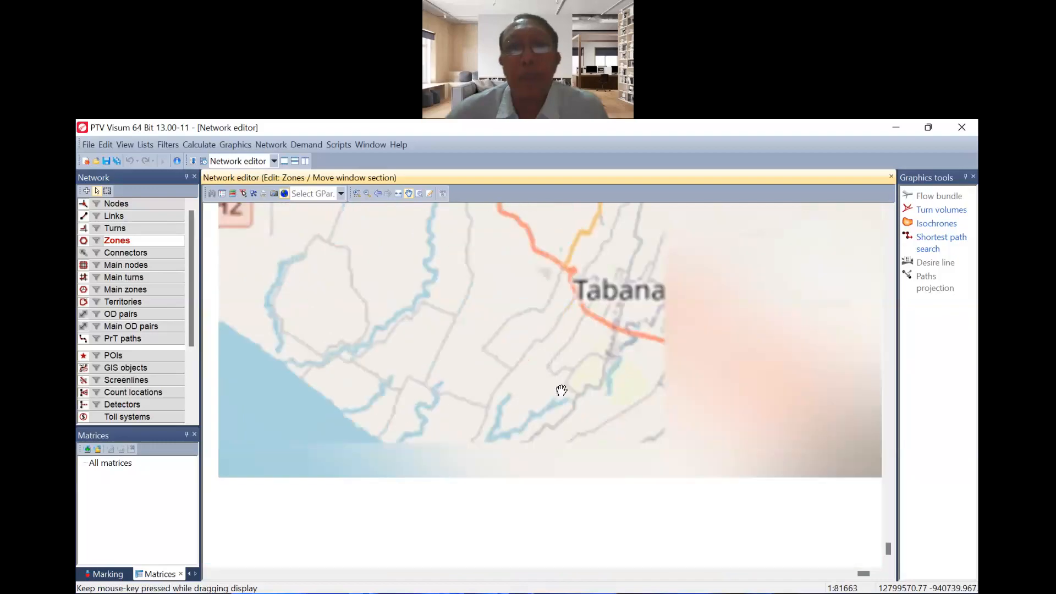
{"action": "scroll", "coordinate": [562, 390], "scroll_direction": "up", "scroll_amount": 1}
{"action": "scroll", "coordinate": [620, 428], "scroll_direction": "down", "scroll_amount": 1}
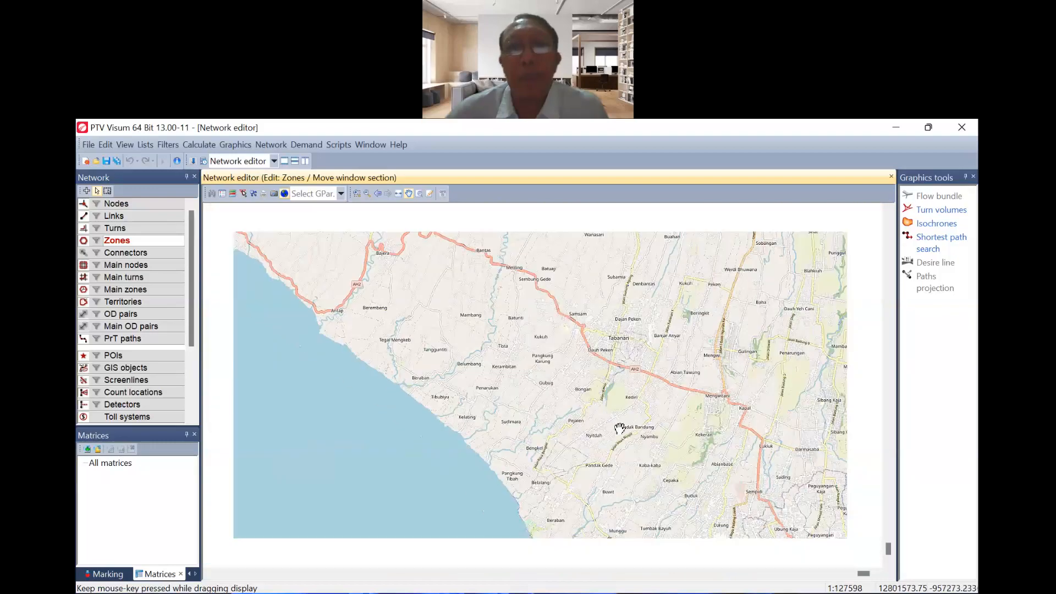
{"action": "scroll", "coordinate": [620, 429], "scroll_direction": "down", "scroll_amount": 2}
{"action": "left_click_drag", "start_coordinate": [668, 439], "coordinate": [441, 307]}
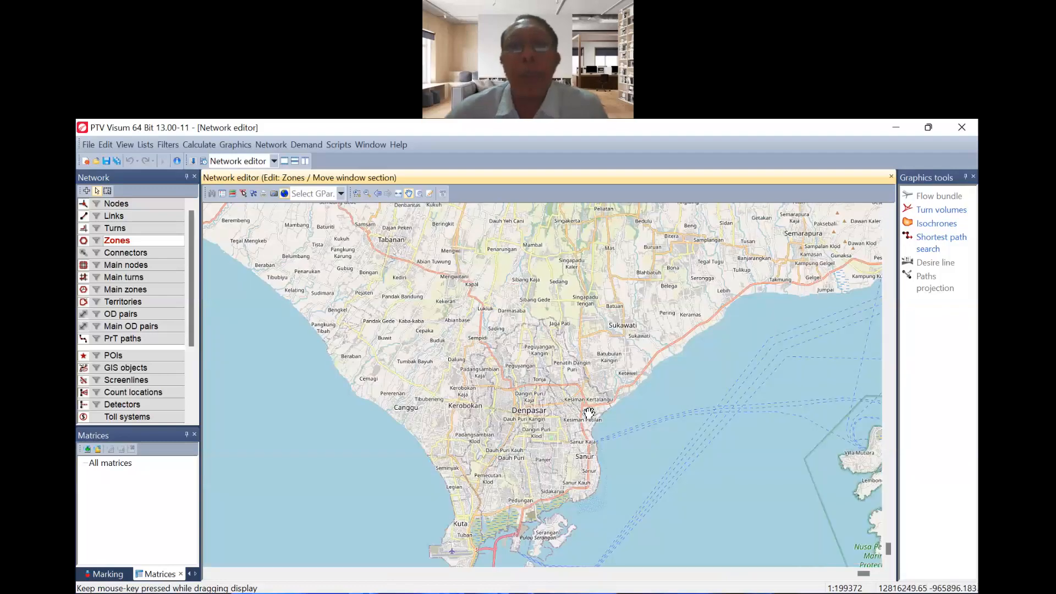
{"action": "scroll", "coordinate": [496, 552], "scroll_direction": "up", "scroll_amount": 1}
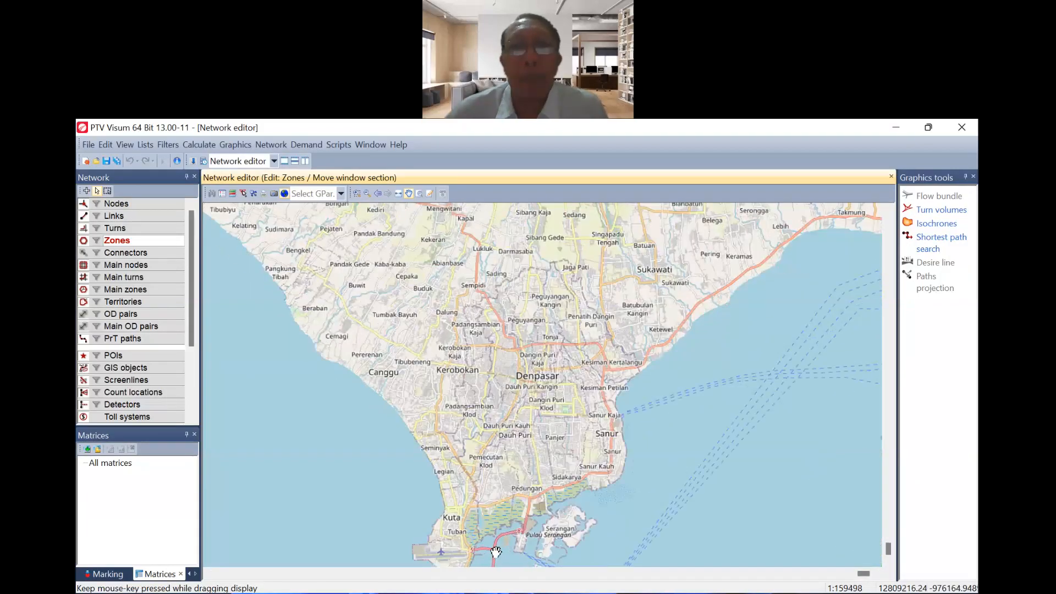
{"action": "scroll", "coordinate": [494, 552], "scroll_direction": "up", "scroll_amount": 1}
{"action": "scroll", "coordinate": [518, 453], "scroll_direction": "up", "scroll_amount": 1}
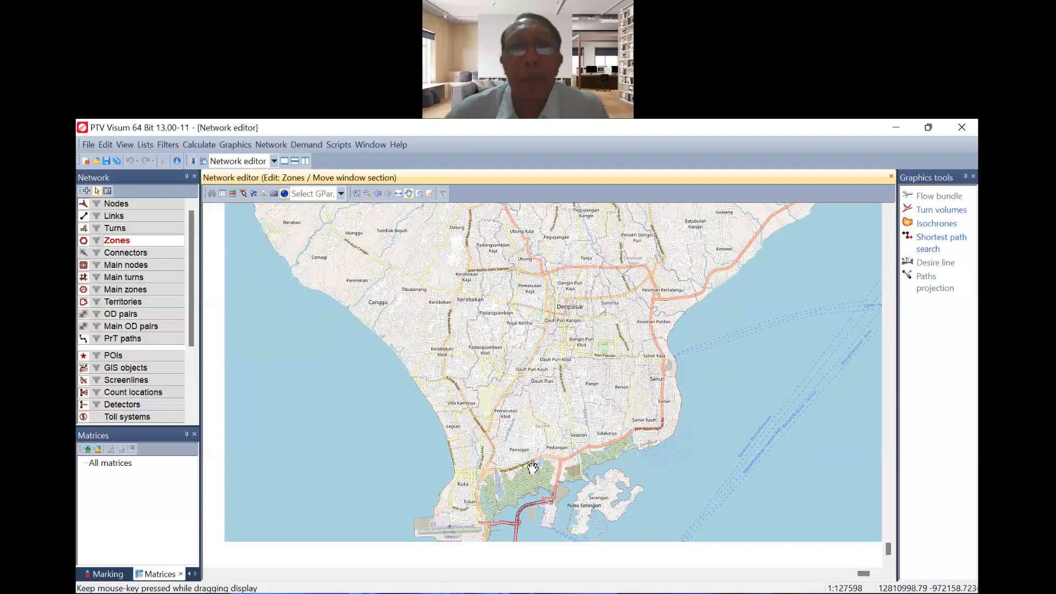
{"action": "left_click_drag", "start_coordinate": [533, 416], "coordinate": [529, 430]}
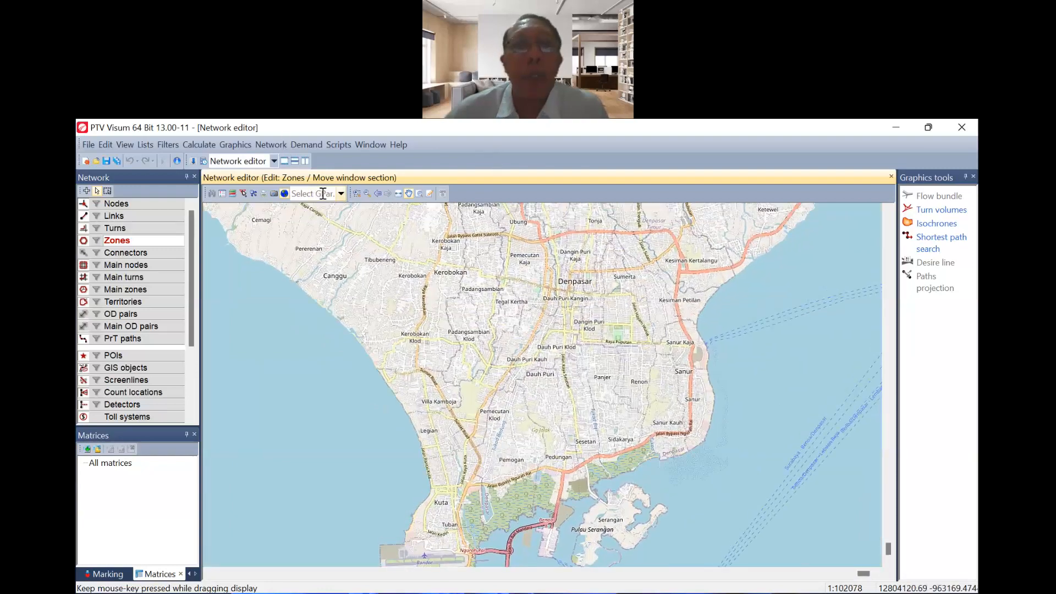
{"action": "left_click", "coordinate": [409, 194]}
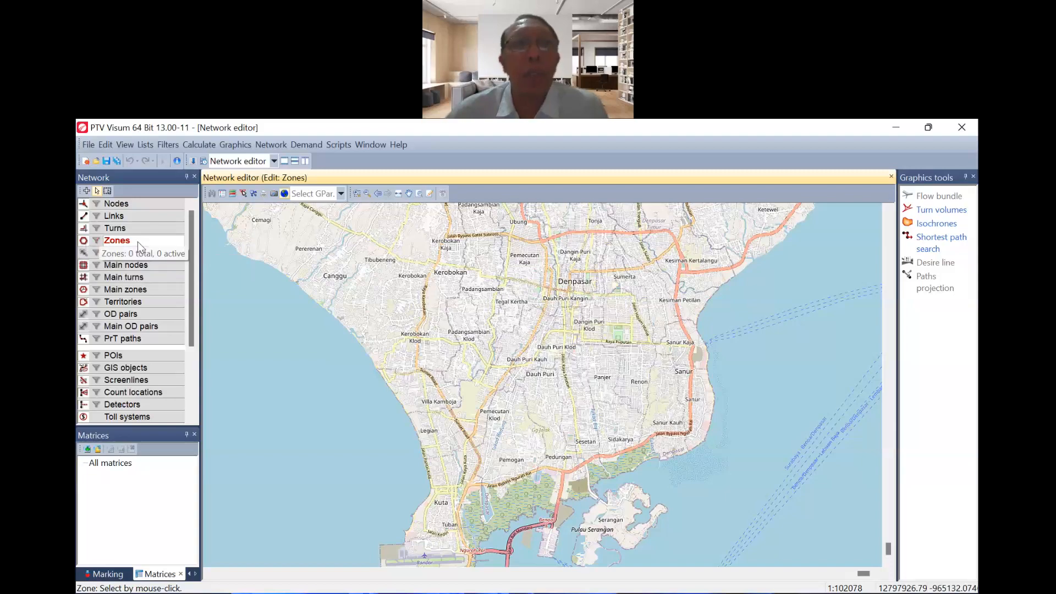
Switch the Zones layer to insert mode and survey the Denpasar districts between Kerobokan, Sanur and Kuta for zone placement.
{"action": "left_click", "coordinate": [86, 191]}
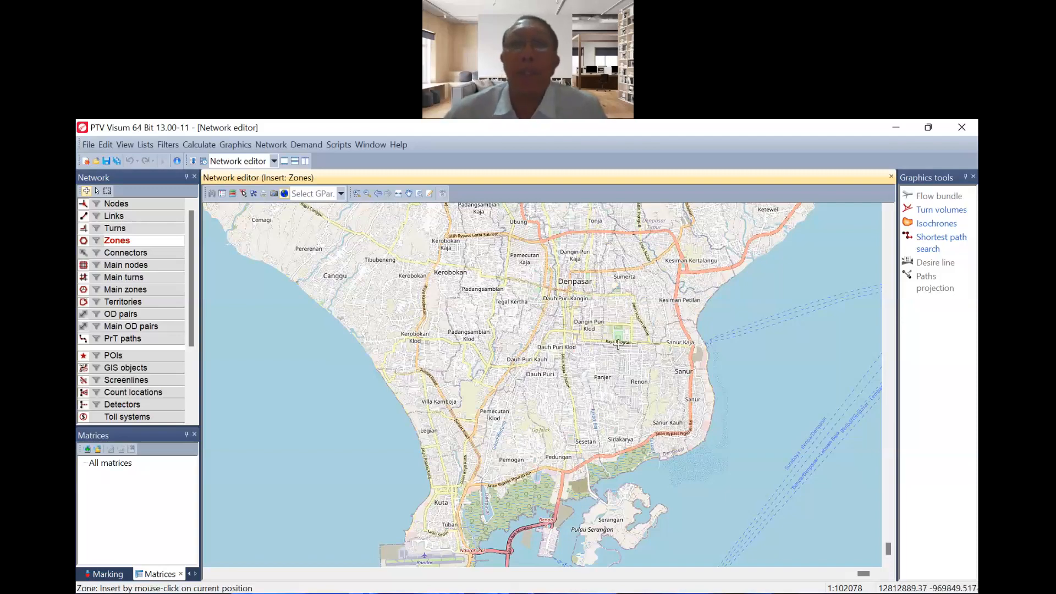
{"action": "scroll", "coordinate": [625, 372], "scroll_direction": "up", "scroll_amount": 5}
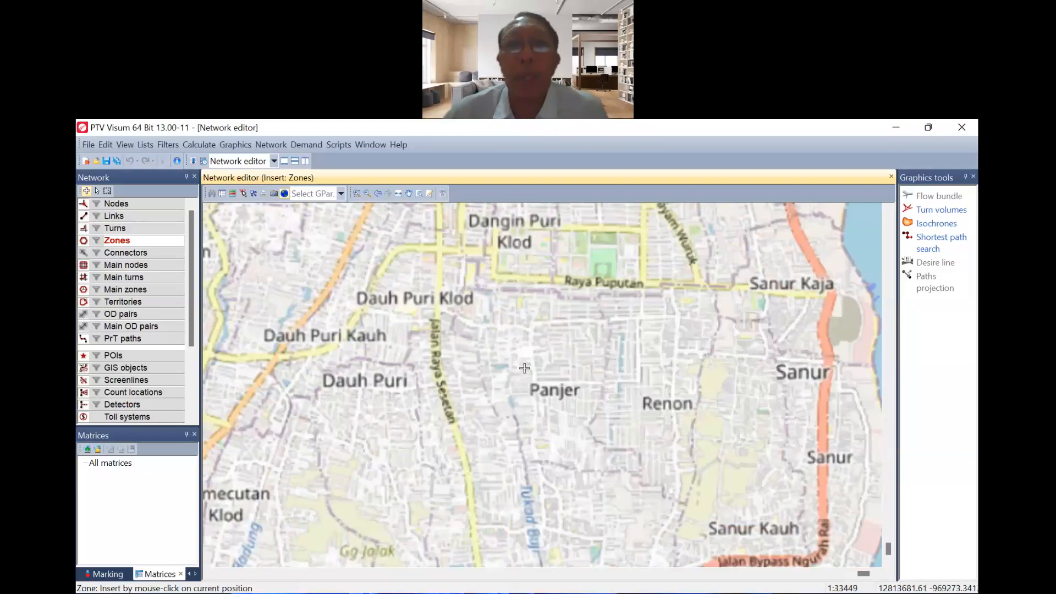
{"action": "scroll", "coordinate": [543, 368], "scroll_direction": "up", "scroll_amount": 1}
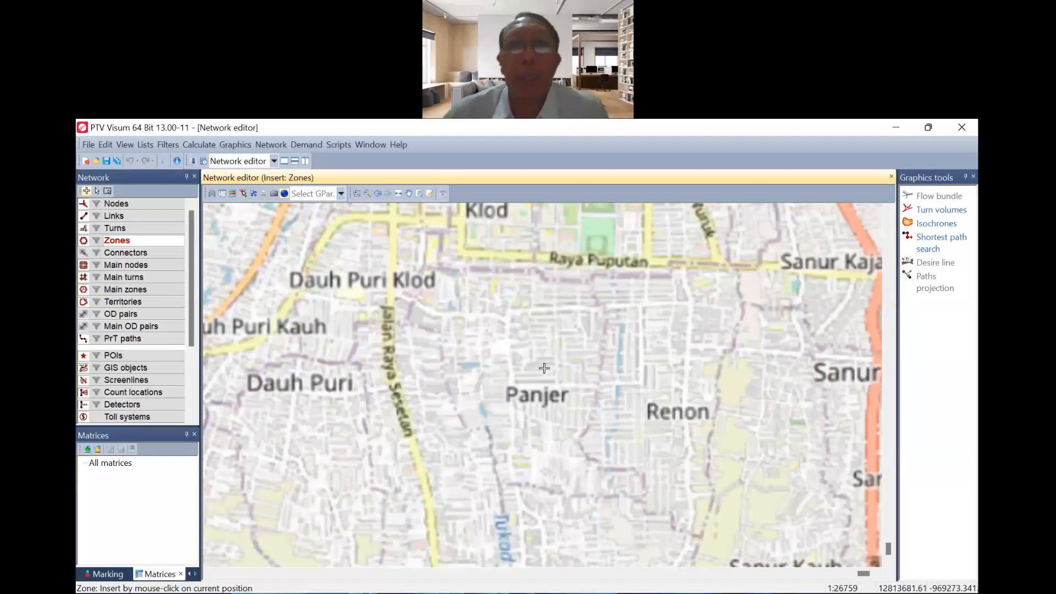
{"action": "scroll", "coordinate": [619, 385], "scroll_direction": "down", "scroll_amount": 1}
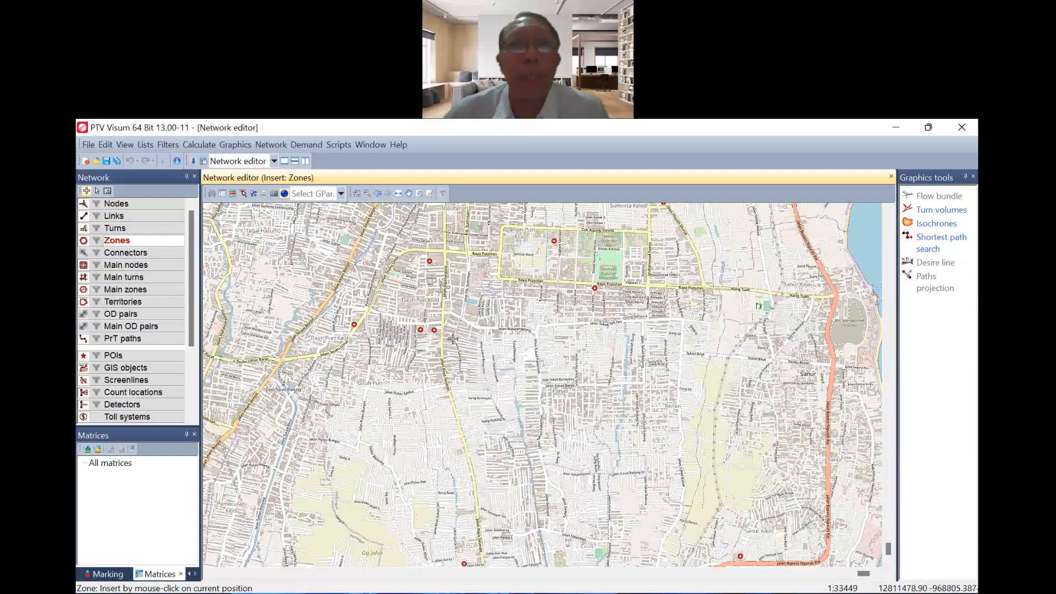
{"action": "scroll", "coordinate": [452, 339], "scroll_direction": "down", "scroll_amount": 1}
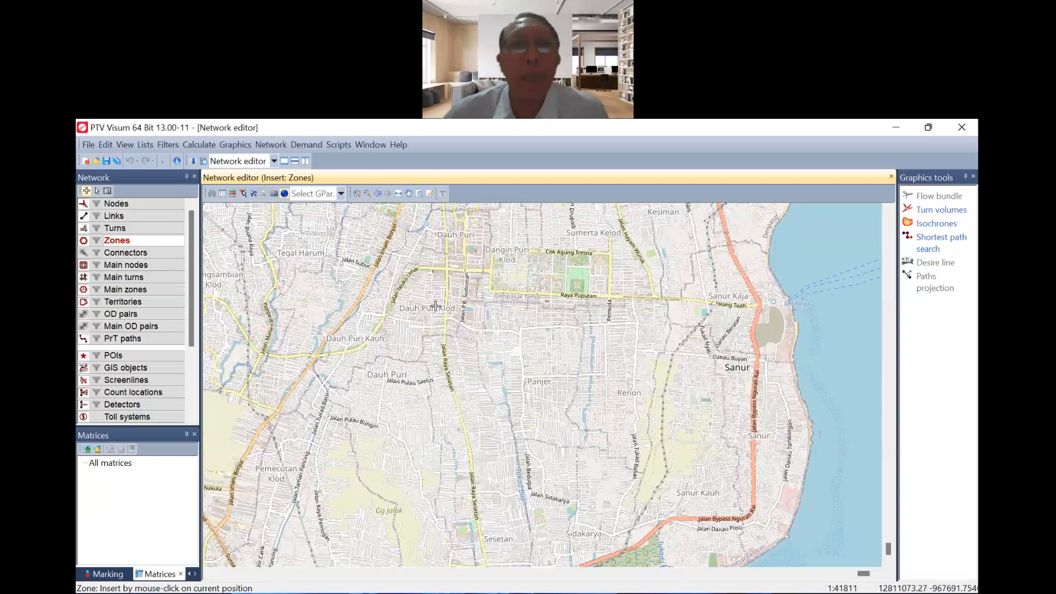
{"action": "scroll", "coordinate": [497, 313], "scroll_direction": "down", "scroll_amount": 1}
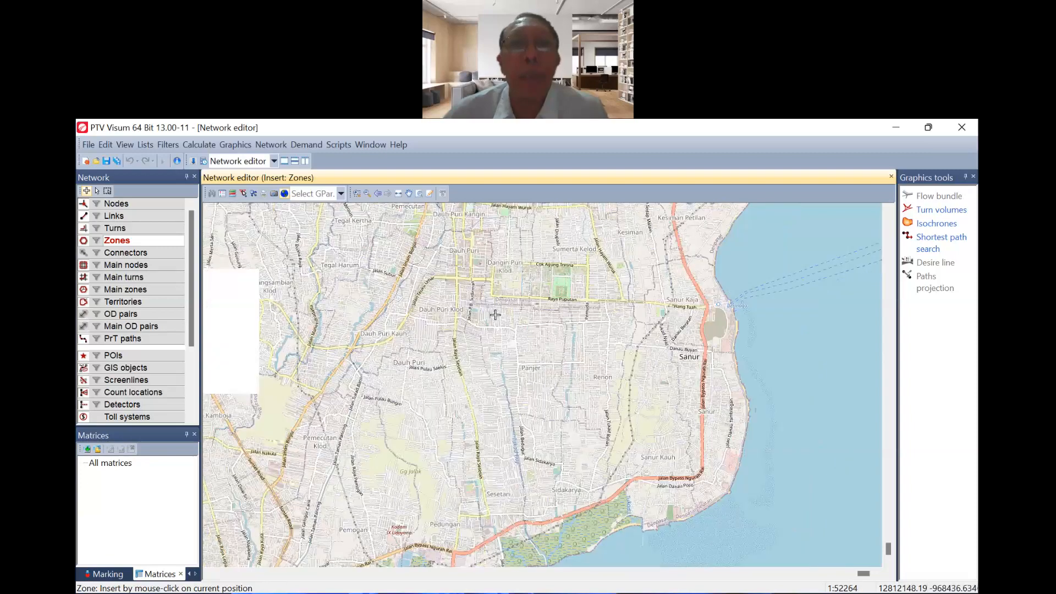
{"action": "scroll", "coordinate": [534, 366], "scroll_direction": "down", "scroll_amount": 1}
{"action": "scroll", "coordinate": [412, 385], "scroll_direction": "down", "scroll_amount": 1}
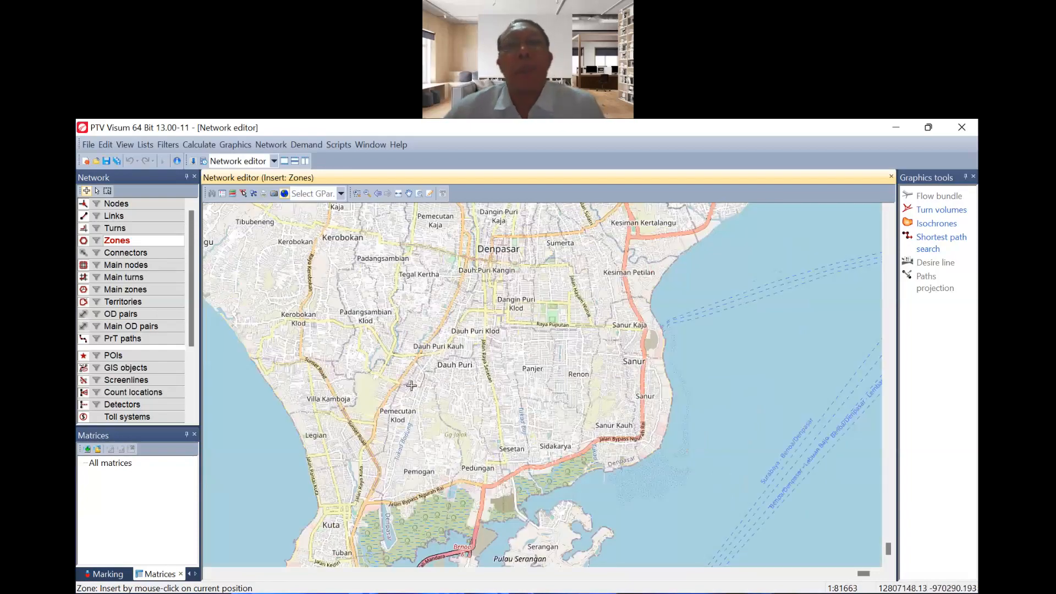
{"action": "scroll", "coordinate": [475, 434], "scroll_direction": "down", "scroll_amount": 1}
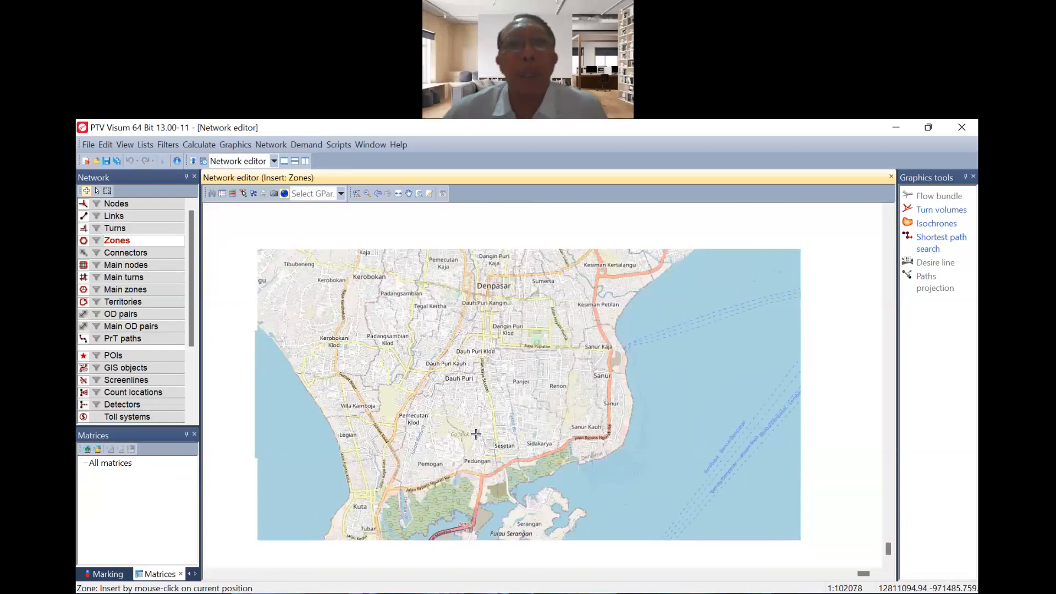
{"action": "scroll", "coordinate": [304, 235], "scroll_direction": "up", "scroll_amount": 1}
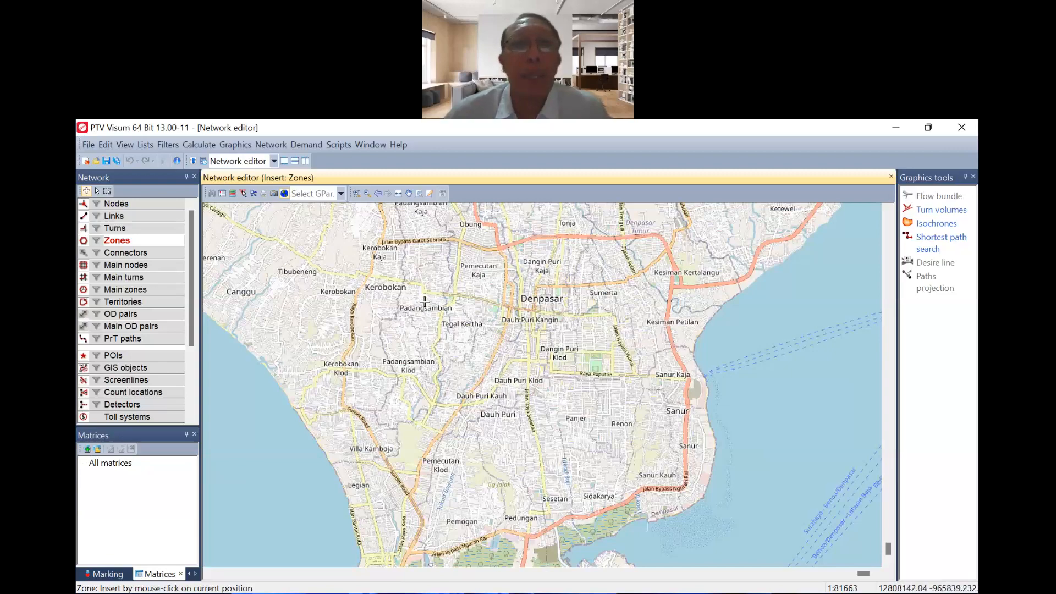
Insert zone number 1 at Padangsambian with code 01 and name Zona 1.
{"action": "left_click", "coordinate": [428, 303]}
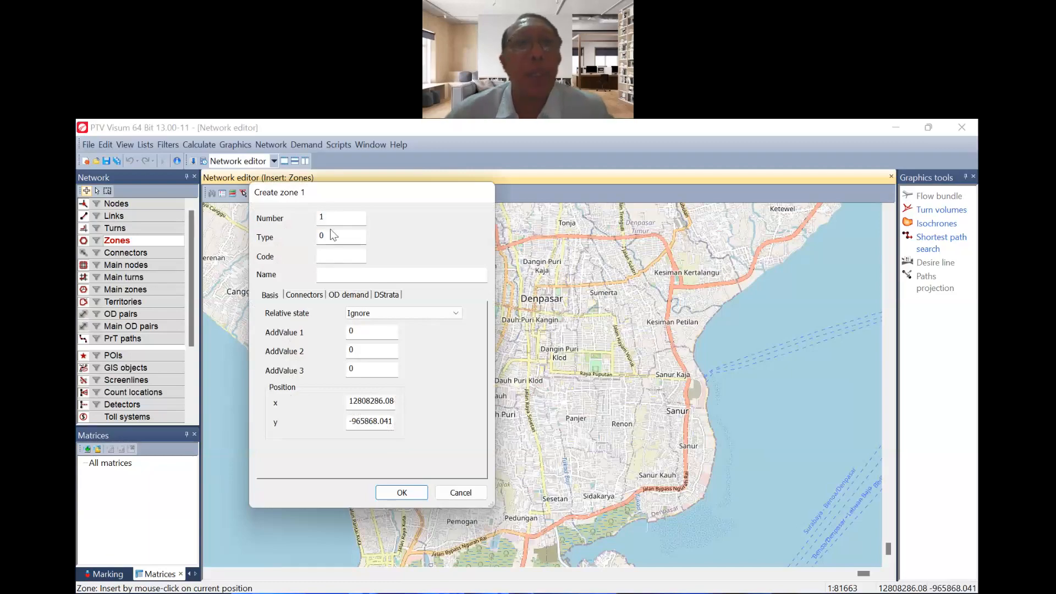
{"action": "left_click", "coordinate": [337, 257]}
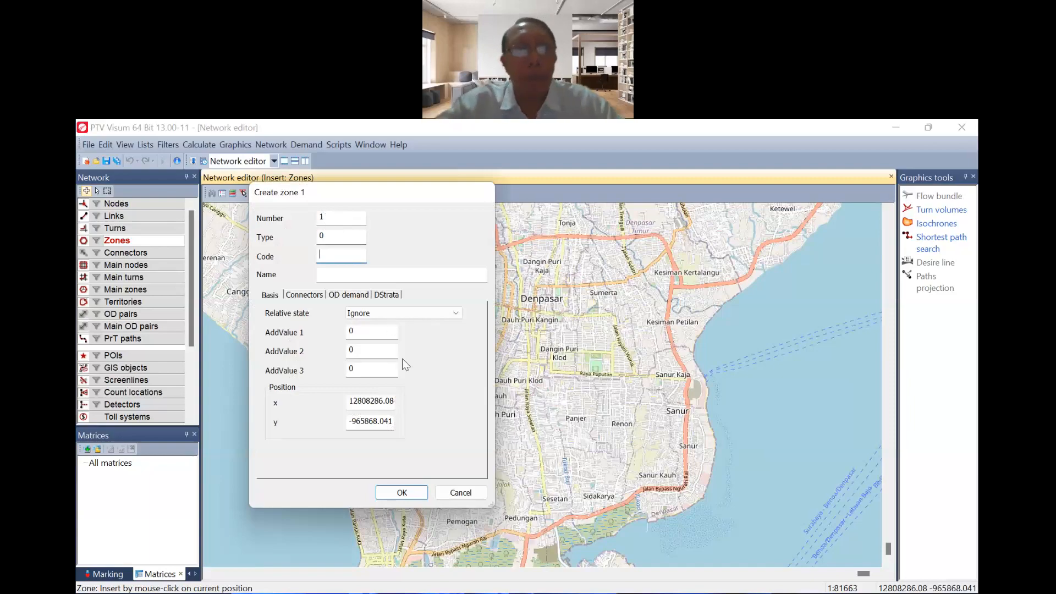
{"action": "type", "text": "01"}
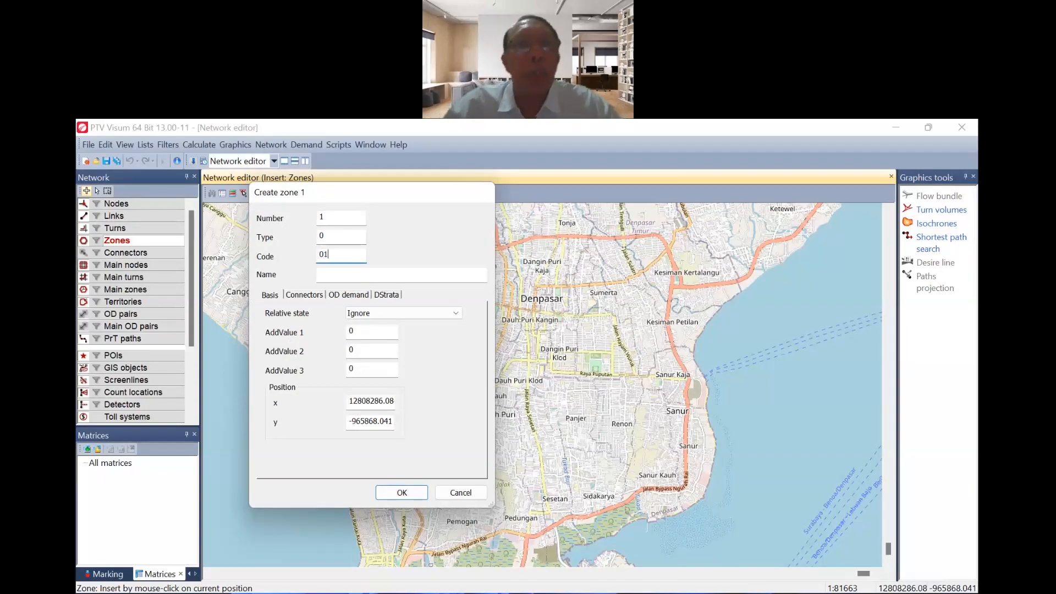
{"action": "left_click", "coordinate": [346, 276]}
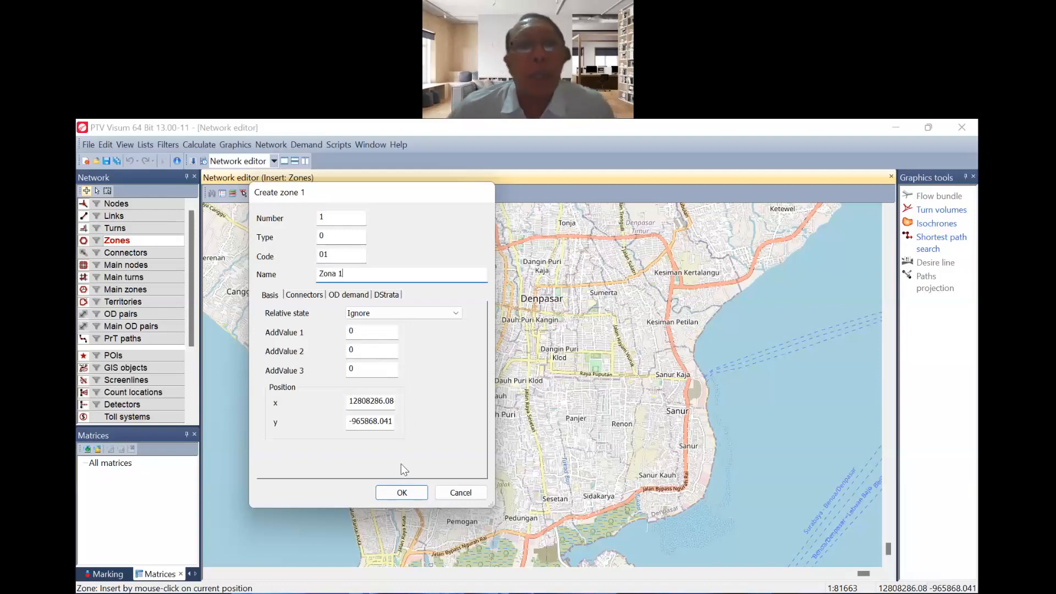
{"action": "left_click", "coordinate": [401, 494]}
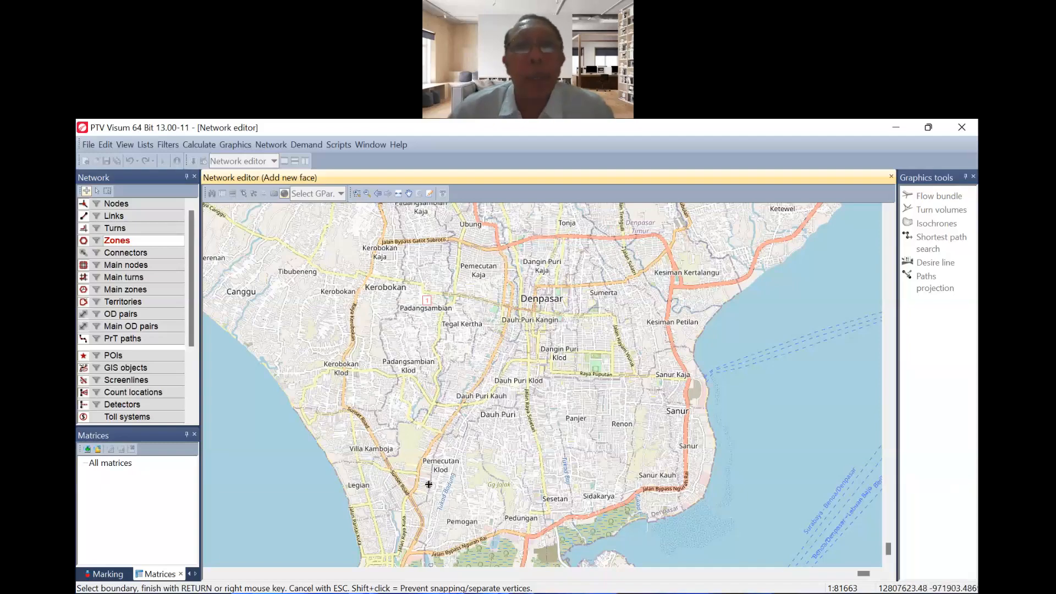
Trace zone 1's northern and western boundary along the roads from Pemecutan Kaja via Kerobokan Kaja to south of Kerobokan Klod.
{"action": "left_click", "coordinate": [498, 250]}
{"action": "left_click", "coordinate": [449, 240]}
{"action": "left_click", "coordinate": [395, 244]}
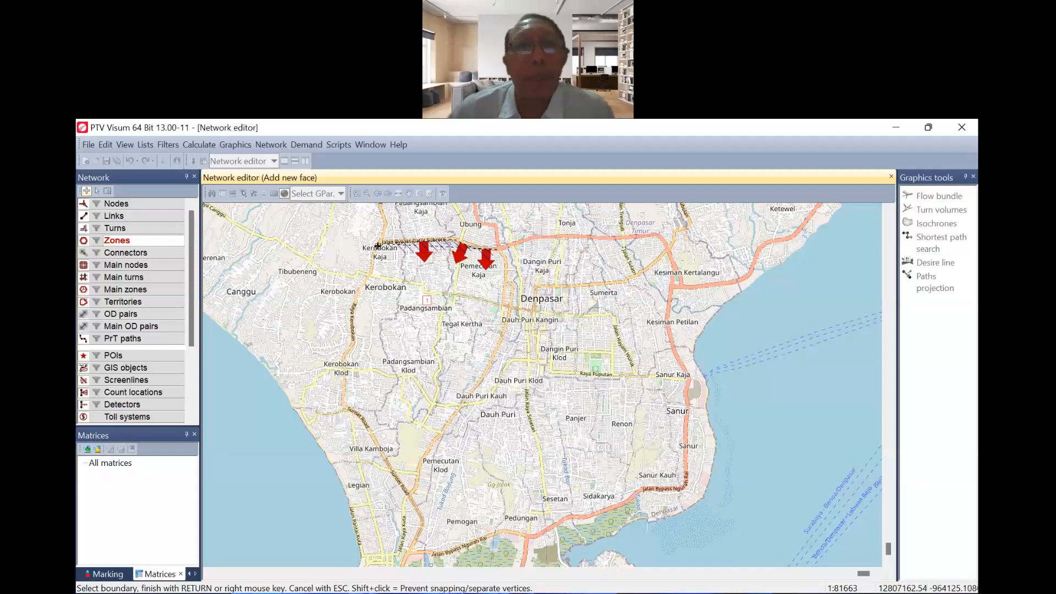
{"action": "left_click", "coordinate": [378, 245]}
{"action": "left_click", "coordinate": [365, 287]}
{"action": "left_click", "coordinate": [351, 314]}
{"action": "left_click", "coordinate": [352, 326]}
{"action": "left_click", "coordinate": [349, 347]}
{"action": "left_click", "coordinate": [345, 365]}
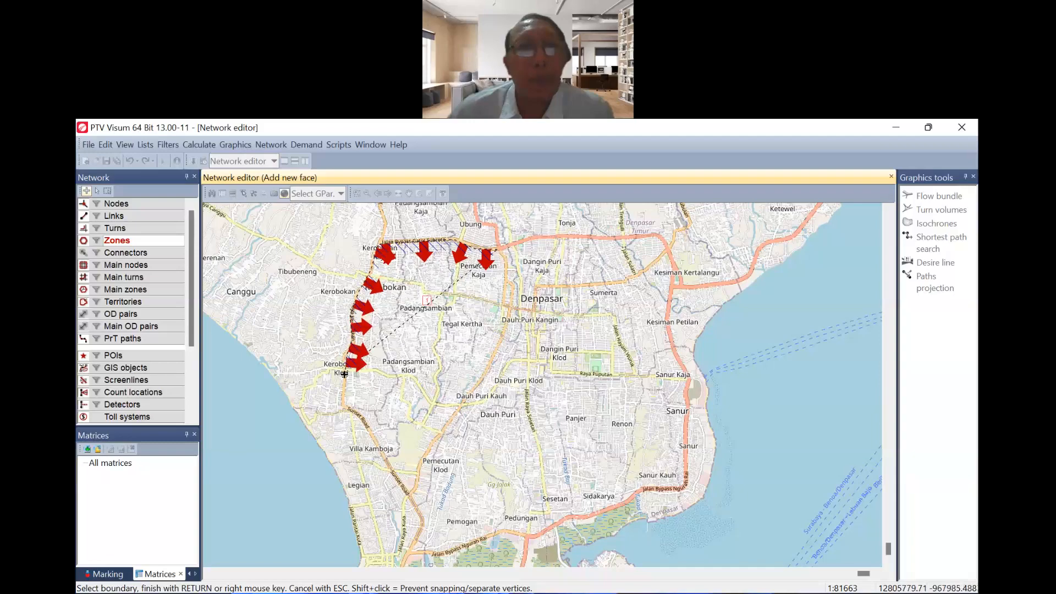
{"action": "left_click", "coordinate": [347, 387]}
{"action": "left_click", "coordinate": [351, 404]}
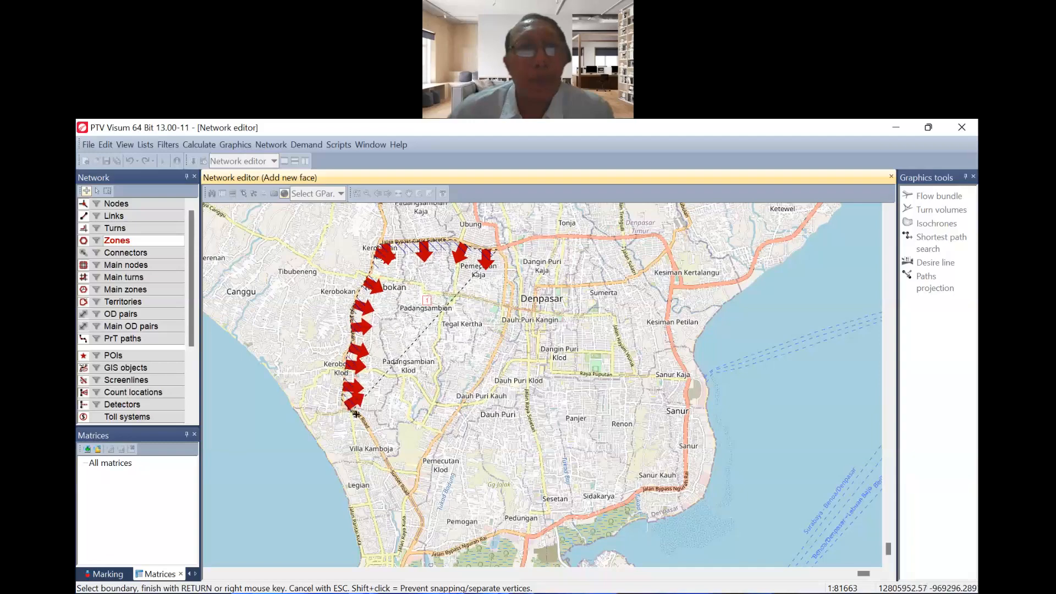
Finish zone 1's boundary past Villa Kamboja and Pemecutan Klod back to Pemecutan Kaja, and undo the zone's creation.
{"action": "left_click", "coordinate": [368, 421]}
{"action": "left_click", "coordinate": [386, 457]}
{"action": "left_click", "coordinate": [399, 473]}
{"action": "left_click", "coordinate": [410, 489]}
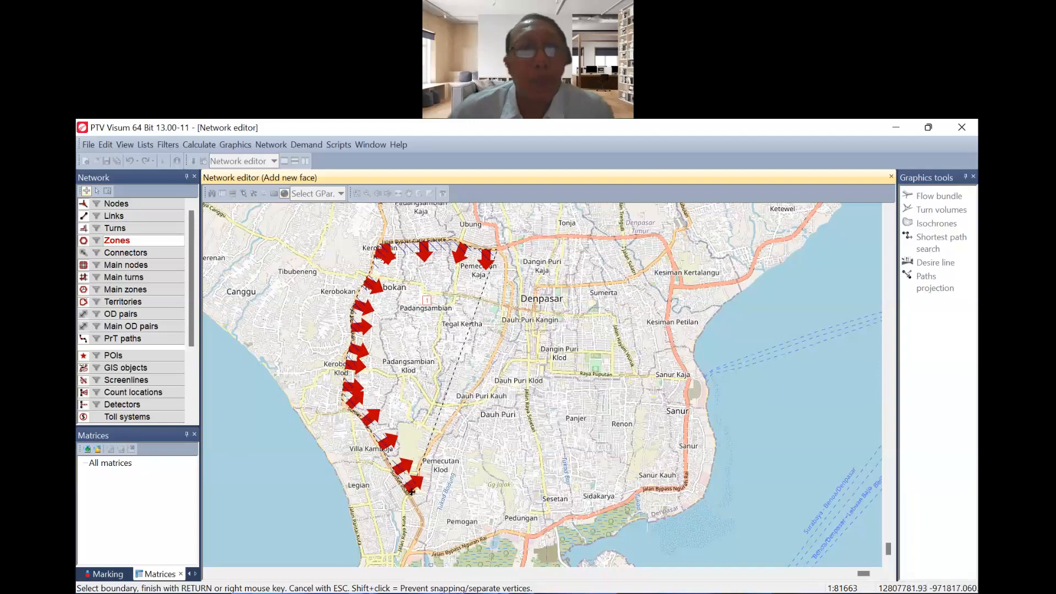
{"action": "left_click", "coordinate": [443, 431]}
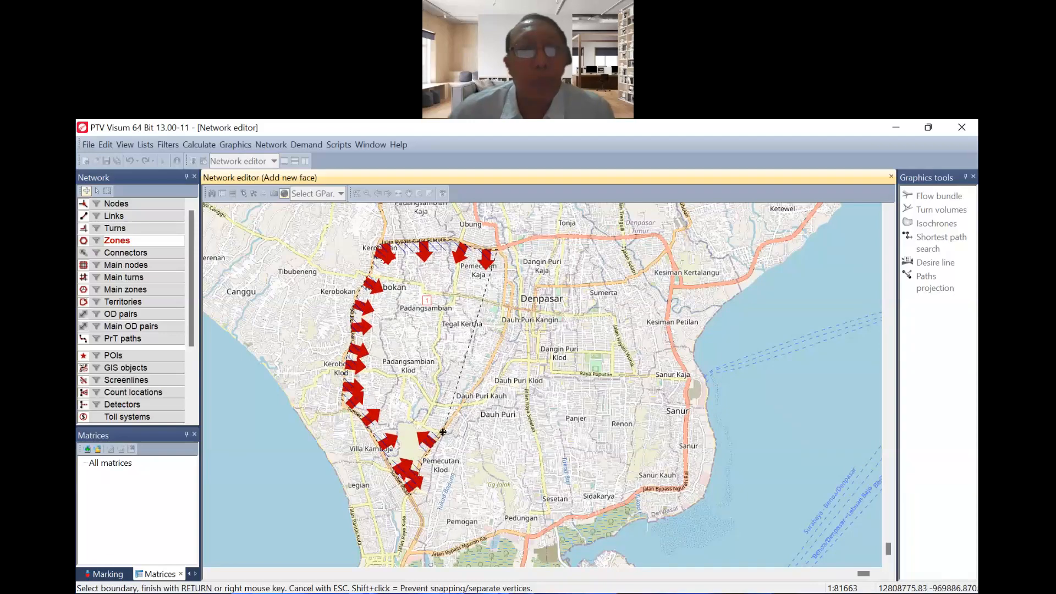
{"action": "left_click", "coordinate": [479, 383]}
{"action": "left_click", "coordinate": [490, 358]}
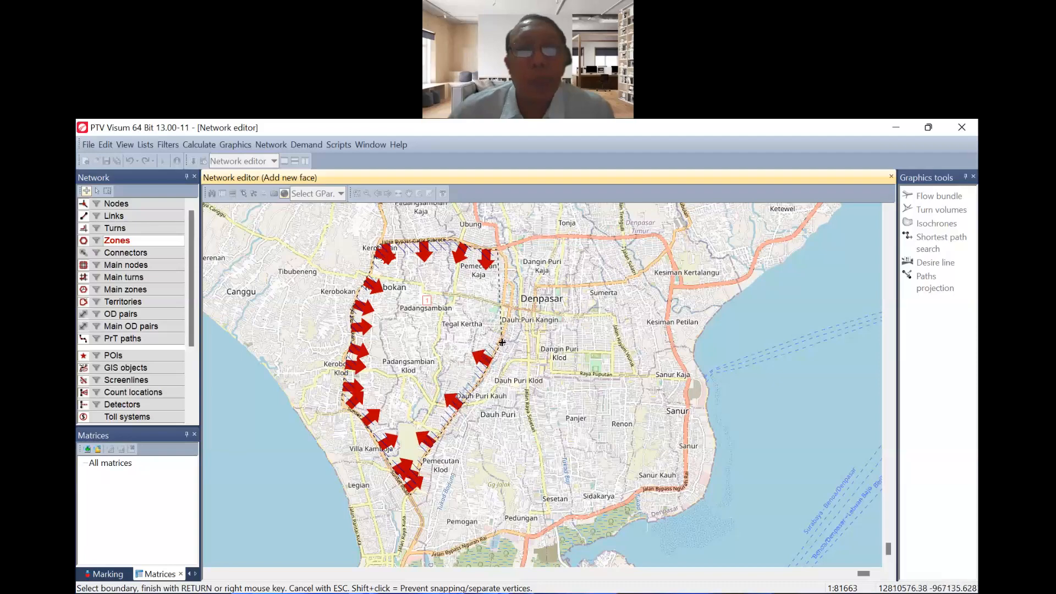
{"action": "left_click", "coordinate": [504, 316]}
{"action": "left_click", "coordinate": [511, 277]}
{"action": "left_click", "coordinate": [505, 259]}
{"action": "left_click", "coordinate": [497, 248]}
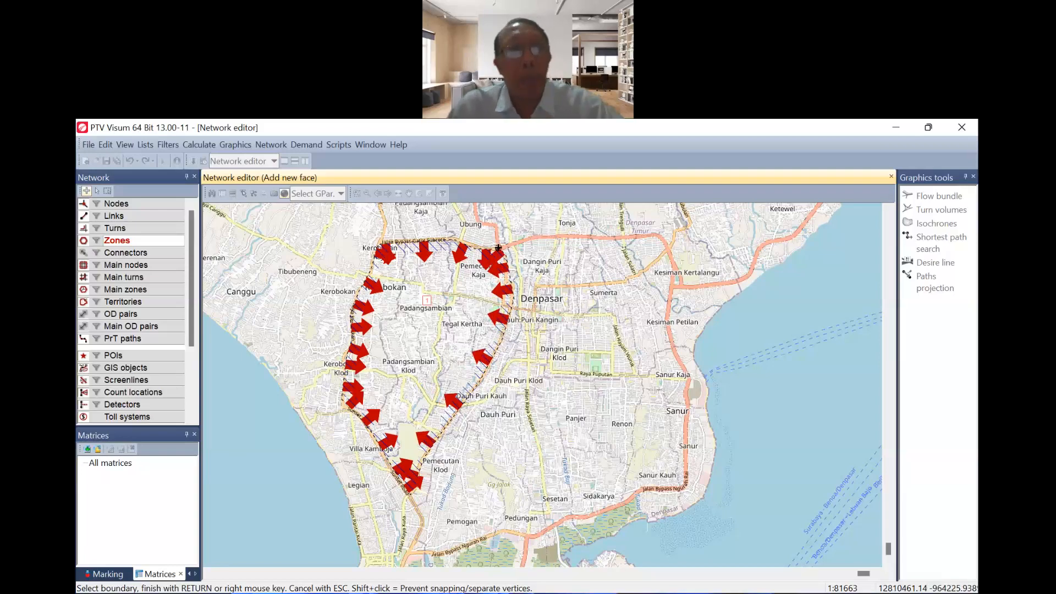
{"action": "right_click", "coordinate": [498, 248]}
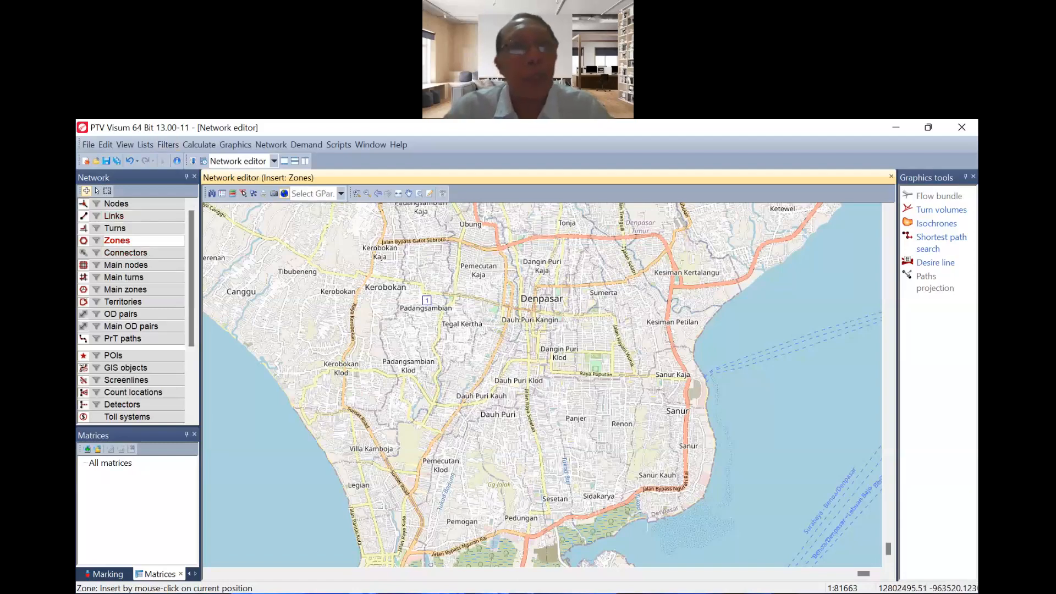
{"action": "left_click", "coordinate": [129, 161]}
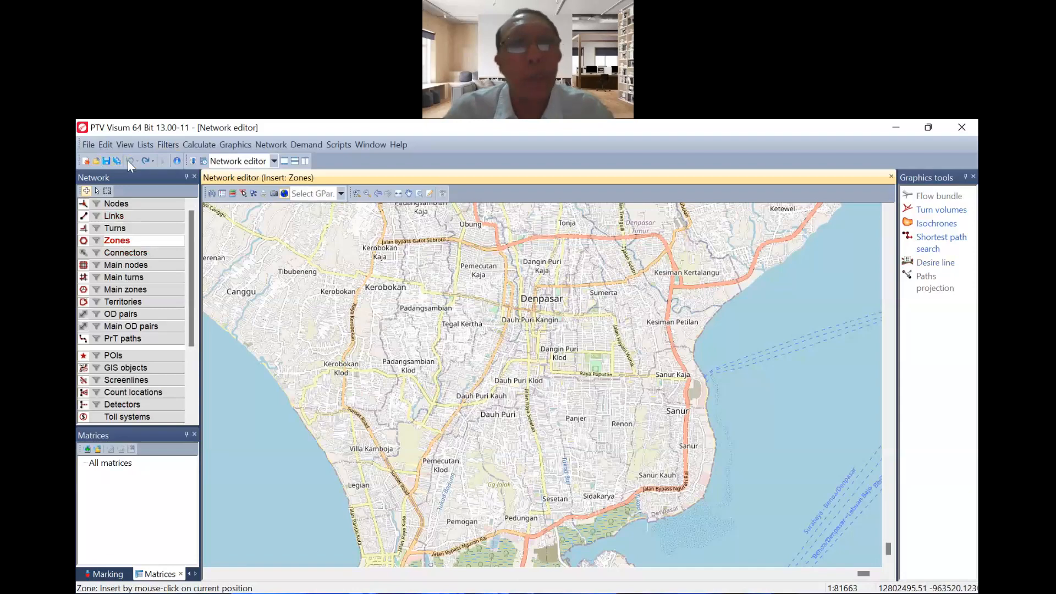
Insert zone number 1 between Padangsambian and Padangsambian Klod with code 01 and name Zona 1.
{"action": "left_click", "coordinate": [423, 335]}
{"action": "left_click", "coordinate": [348, 256]}
{"action": "type", "text": "01"}
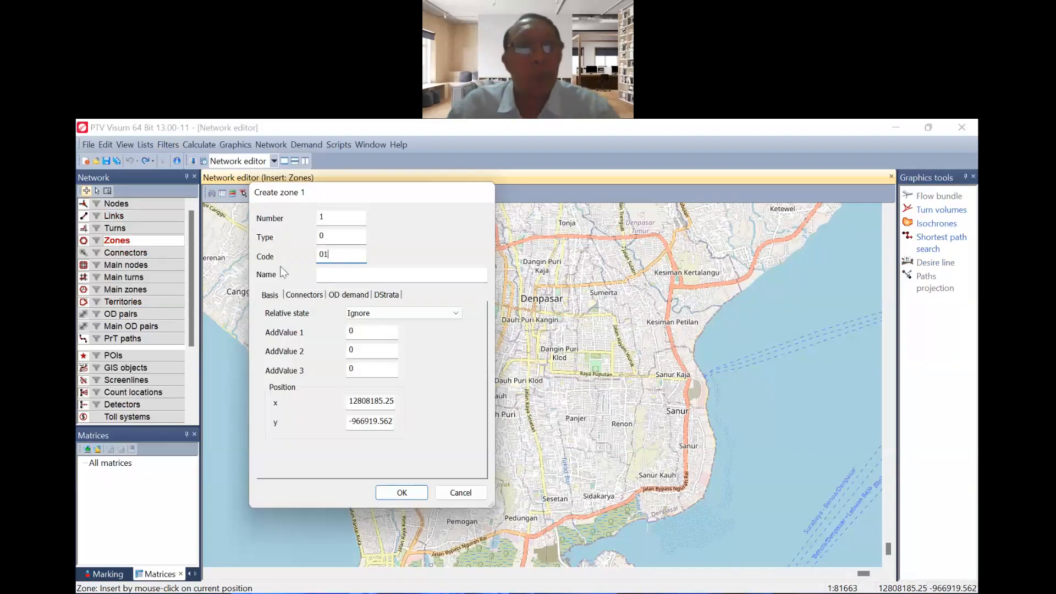
{"action": "left_click", "coordinate": [364, 272]}
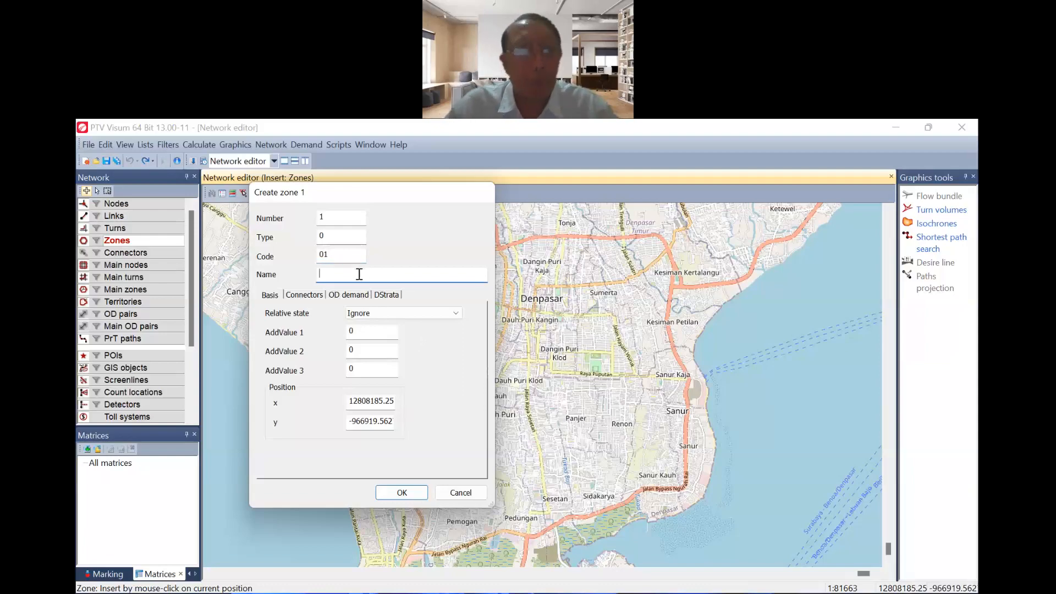
{"action": "type", "text": "Zona 1"}
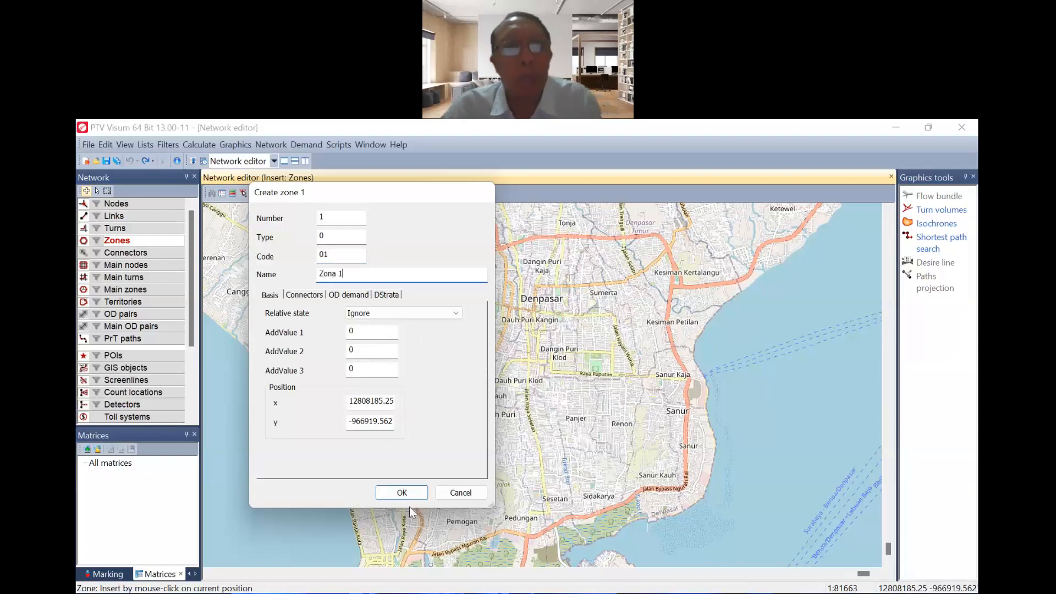
{"action": "left_click", "coordinate": [402, 492]}
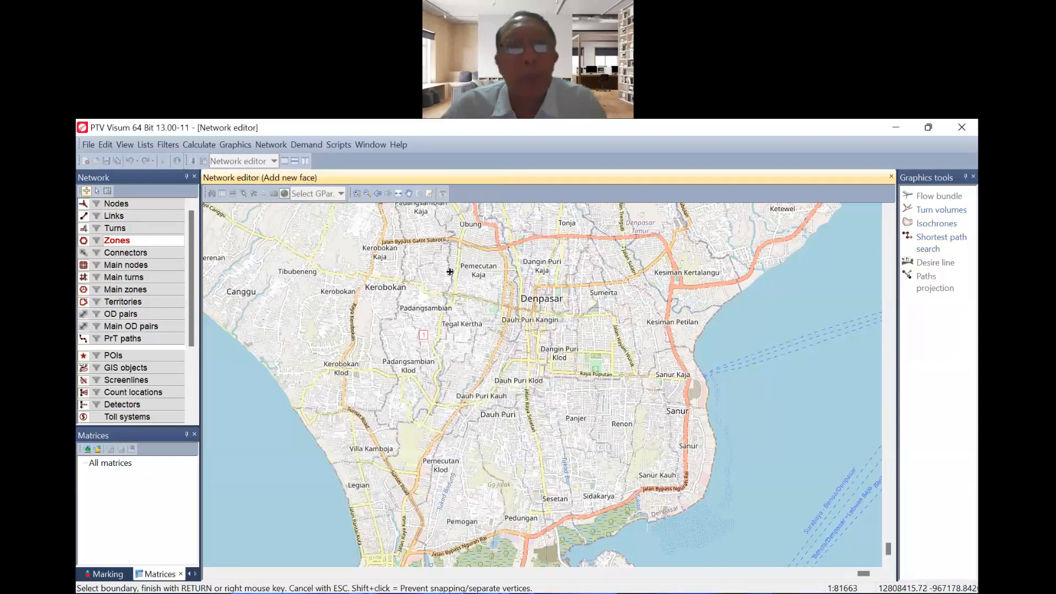
Trace the new zone's boundary along the main roads from Pemecutan Kaja west to Kerobokan Kaja and south past Kerobokan Klod.
{"action": "left_click", "coordinate": [499, 250]}
{"action": "left_click", "coordinate": [476, 249]}
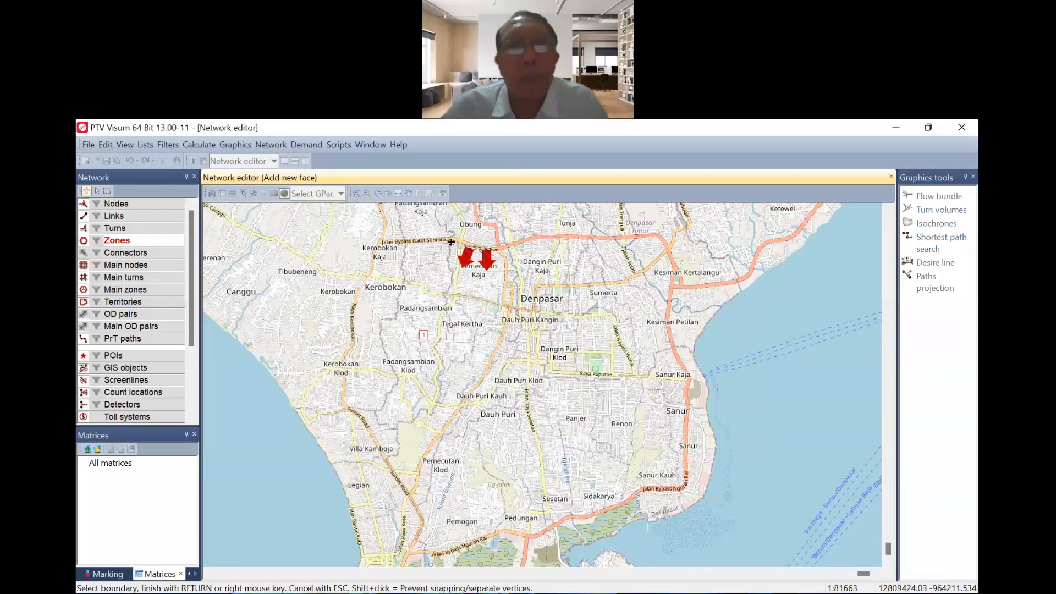
{"action": "left_click", "coordinate": [441, 241]}
{"action": "left_click", "coordinate": [408, 240]}
{"action": "left_click", "coordinate": [378, 242]}
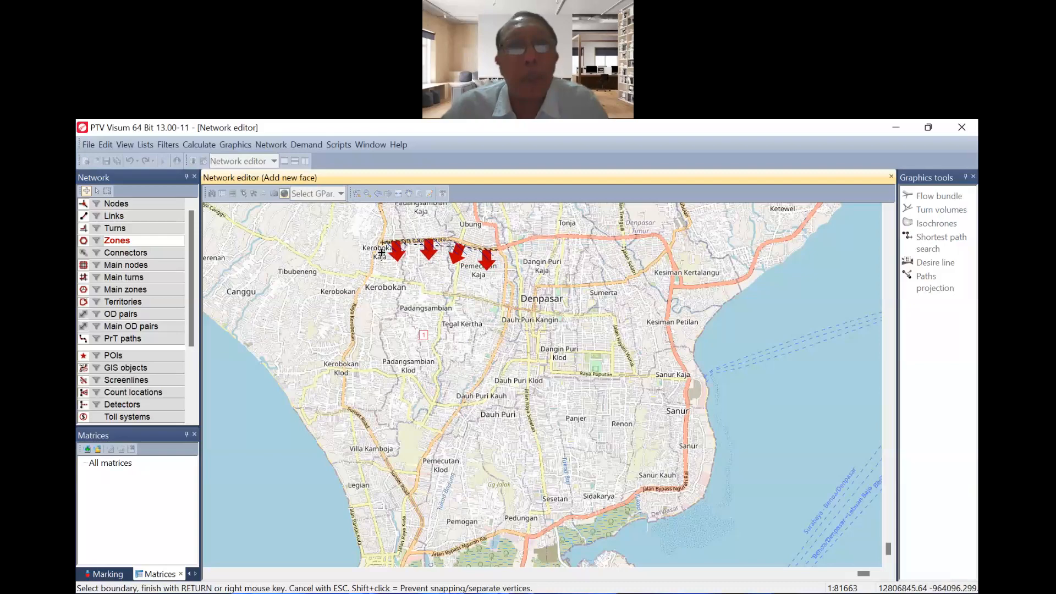
{"action": "left_click", "coordinate": [365, 276]}
{"action": "left_click", "coordinate": [357, 301]}
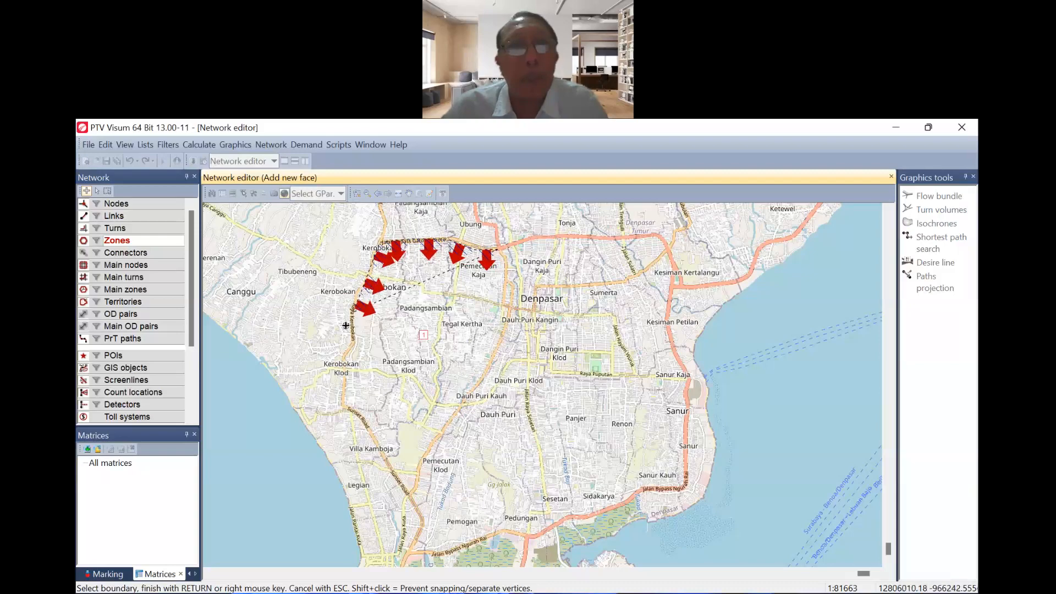
{"action": "left_click", "coordinate": [352, 323]}
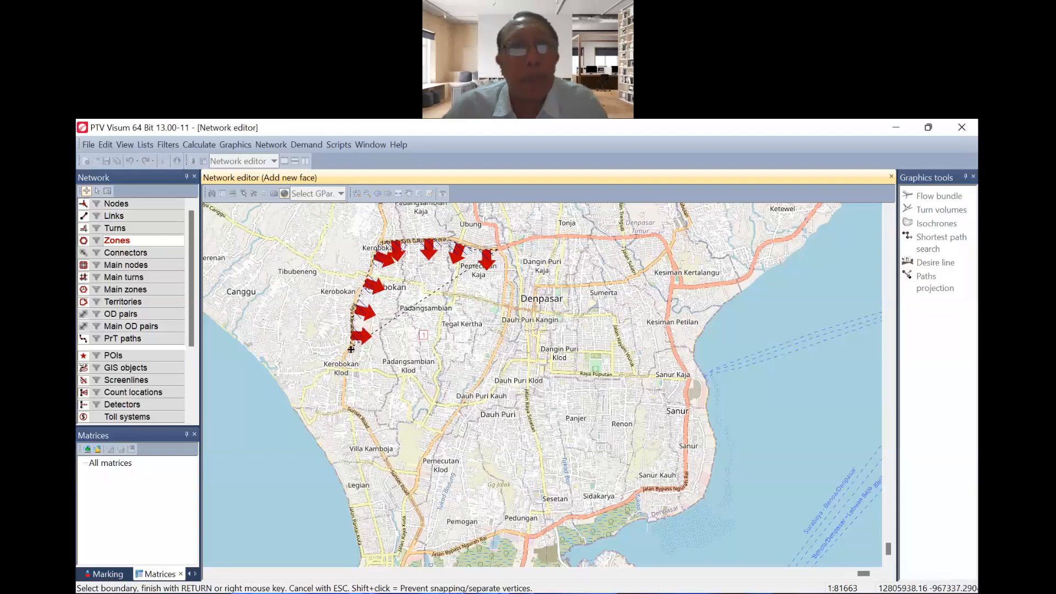
{"action": "left_click", "coordinate": [347, 359]}
{"action": "left_click", "coordinate": [347, 383]}
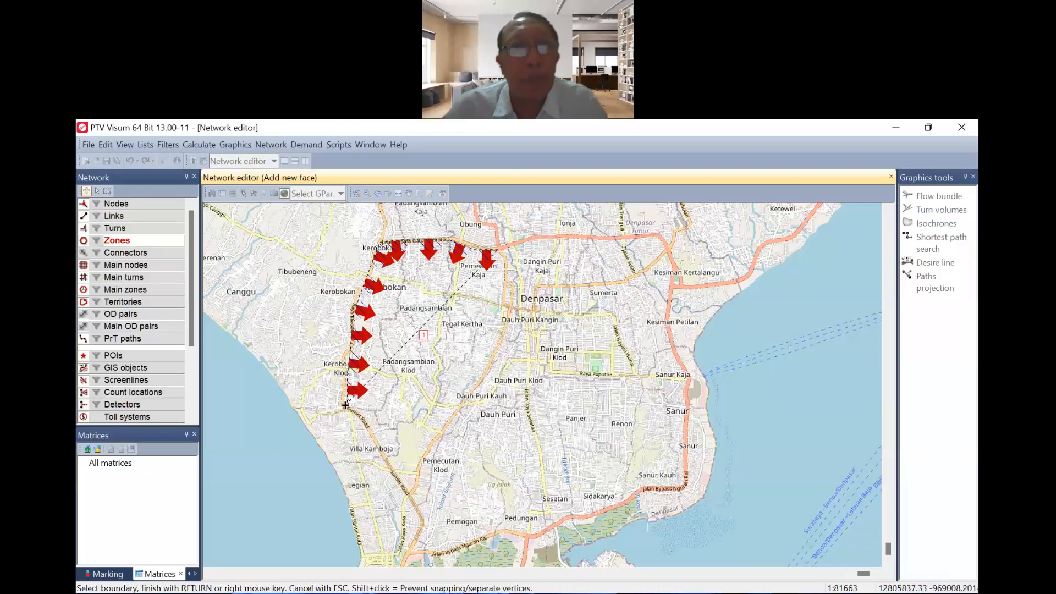
{"action": "left_click", "coordinate": [349, 410]}
Finish zone 1's boundary past Villa Kamboja, around Pemecutan Klod and north along the main road to Pemecutan Kaja, and accept the shape.
{"action": "left_click", "coordinate": [379, 440]}
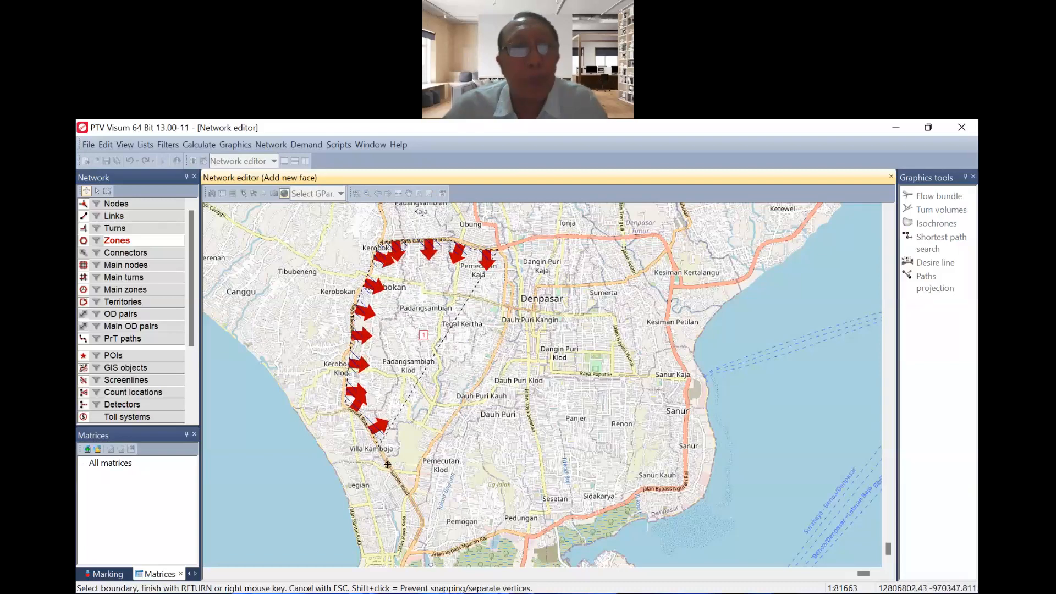
{"action": "left_click", "coordinate": [408, 485]}
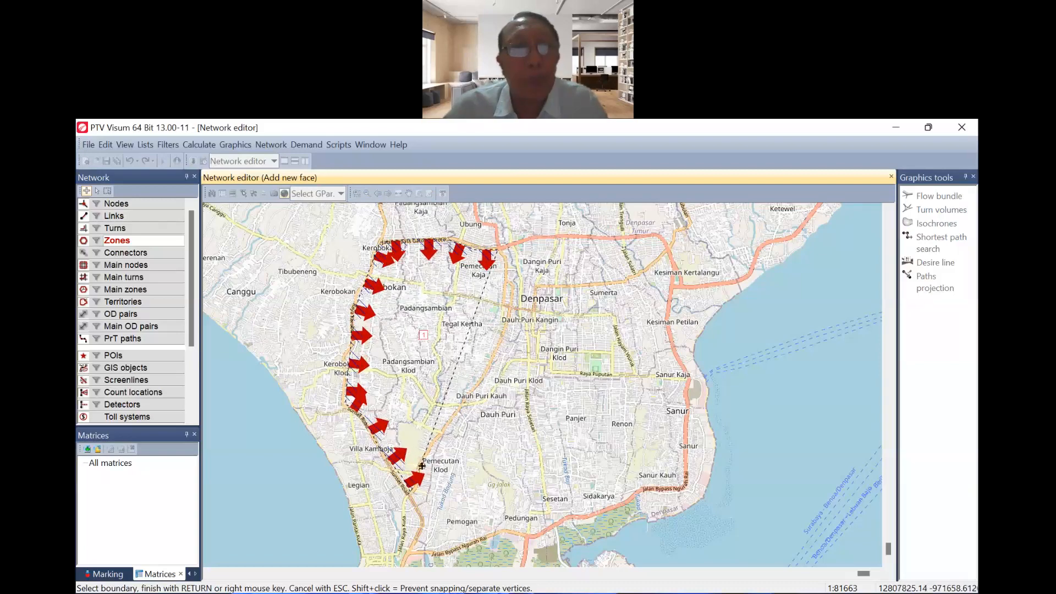
{"action": "left_click", "coordinate": [458, 415]}
{"action": "left_click", "coordinate": [481, 378]}
{"action": "left_click", "coordinate": [505, 324]}
{"action": "left_click", "coordinate": [509, 302]}
{"action": "left_click", "coordinate": [509, 274]}
{"action": "left_click", "coordinate": [503, 256]}
{"action": "left_click", "coordinate": [494, 249]}
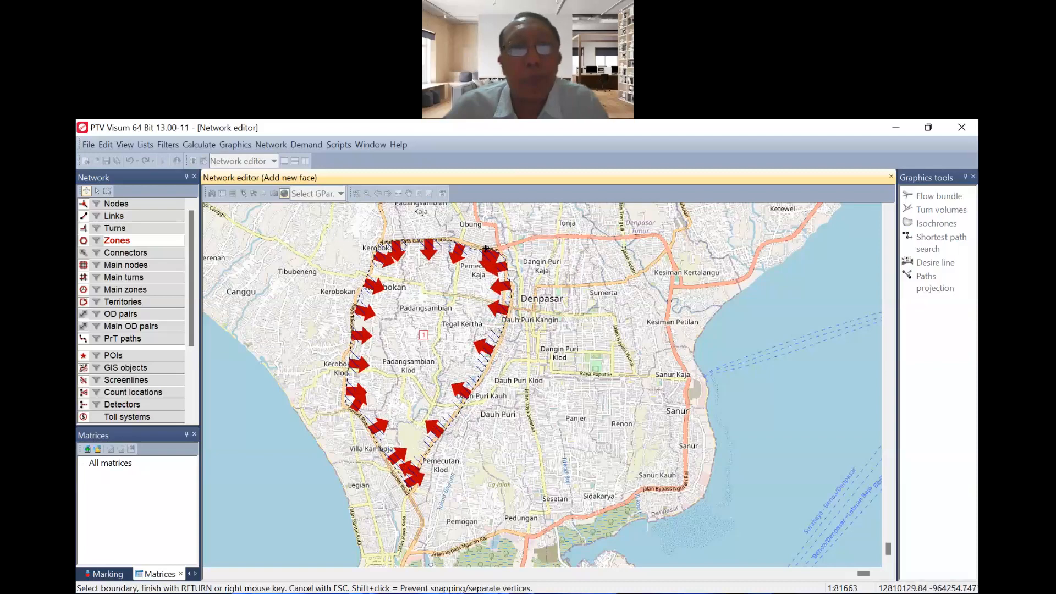
{"action": "right_click", "coordinate": [484, 248]}
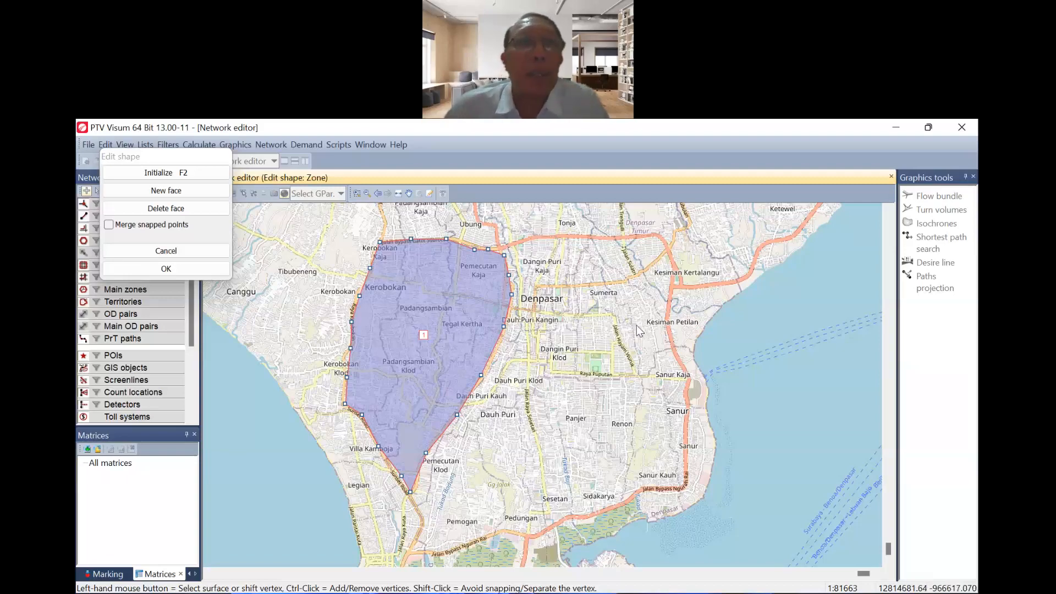
{"action": "left_click", "coordinate": [164, 269]}
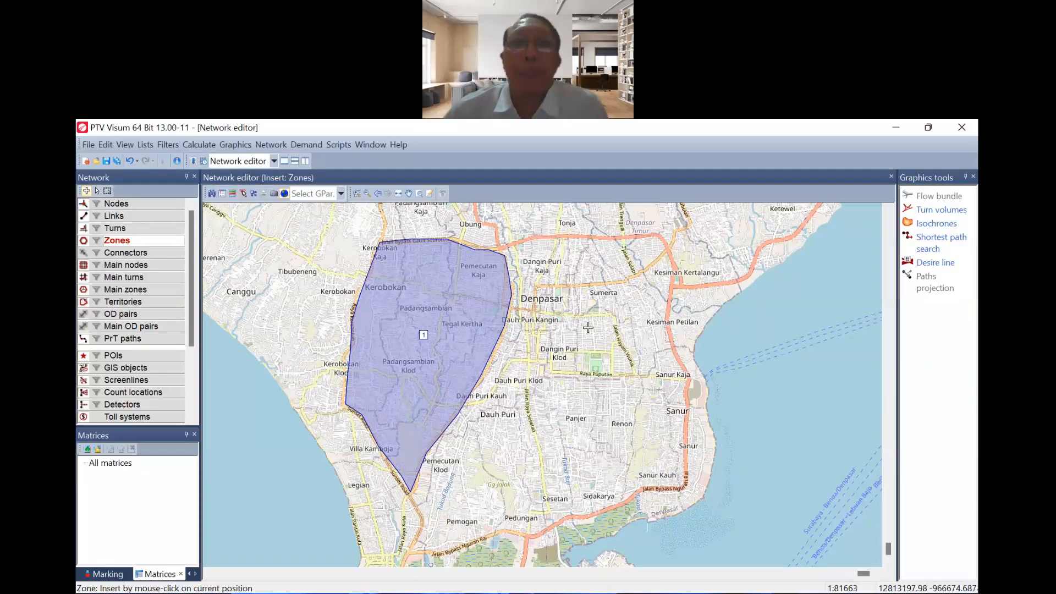
Insert zone number 2 between Dangin Puri Kaja and Kesiman Kertalangu with code 02 and name Zona 2.
{"action": "left_click", "coordinate": [598, 267]}
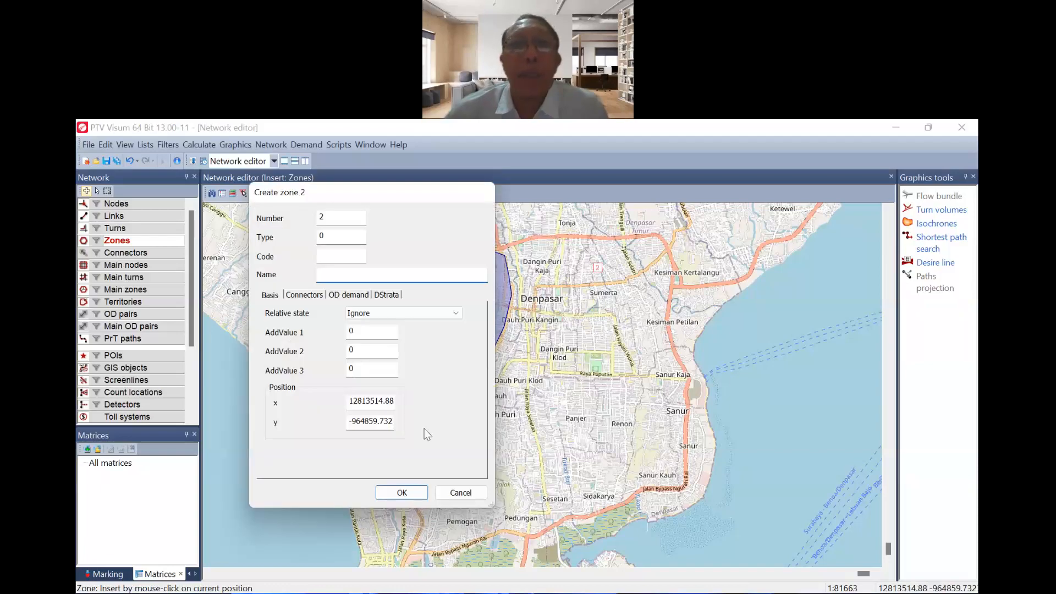
{"action": "left_click", "coordinate": [339, 255]}
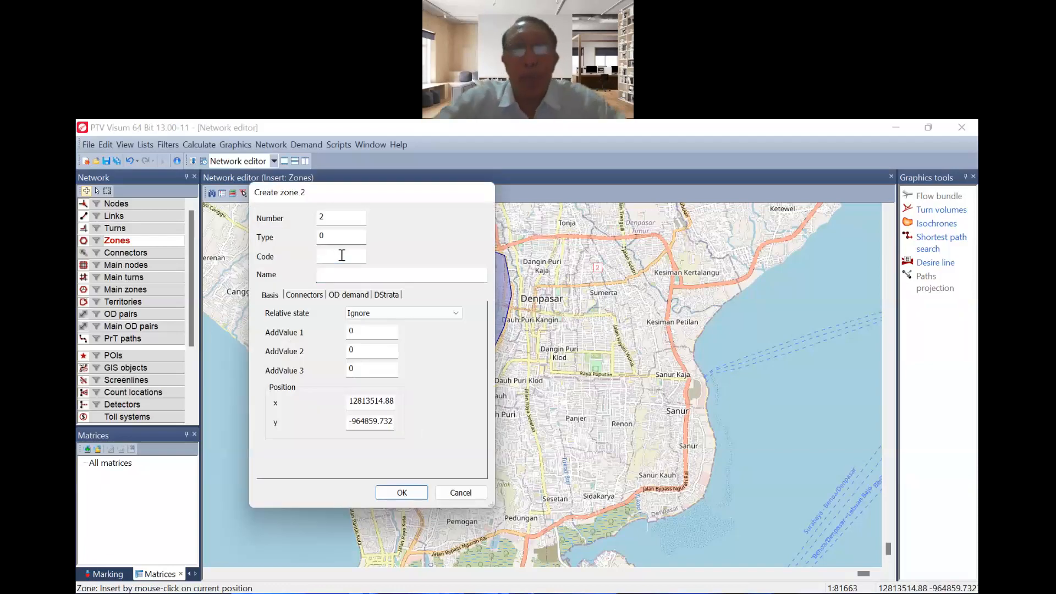
{"action": "type", "text": "2"}
{"action": "left_click", "coordinate": [379, 273]}
{"action": "type", "text": "Zona 2"}
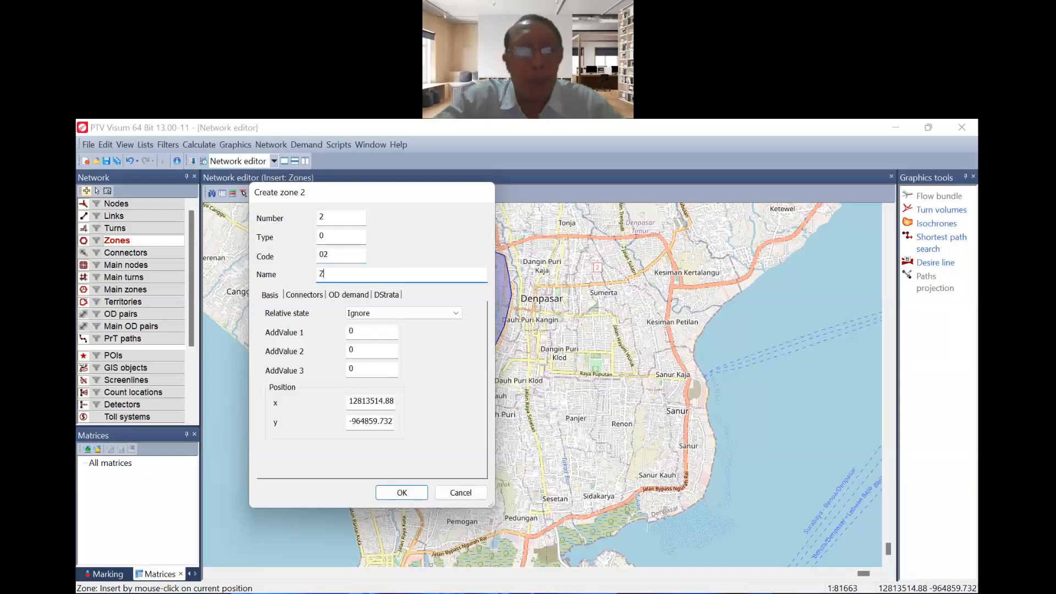
{"action": "left_click", "coordinate": [402, 493]}
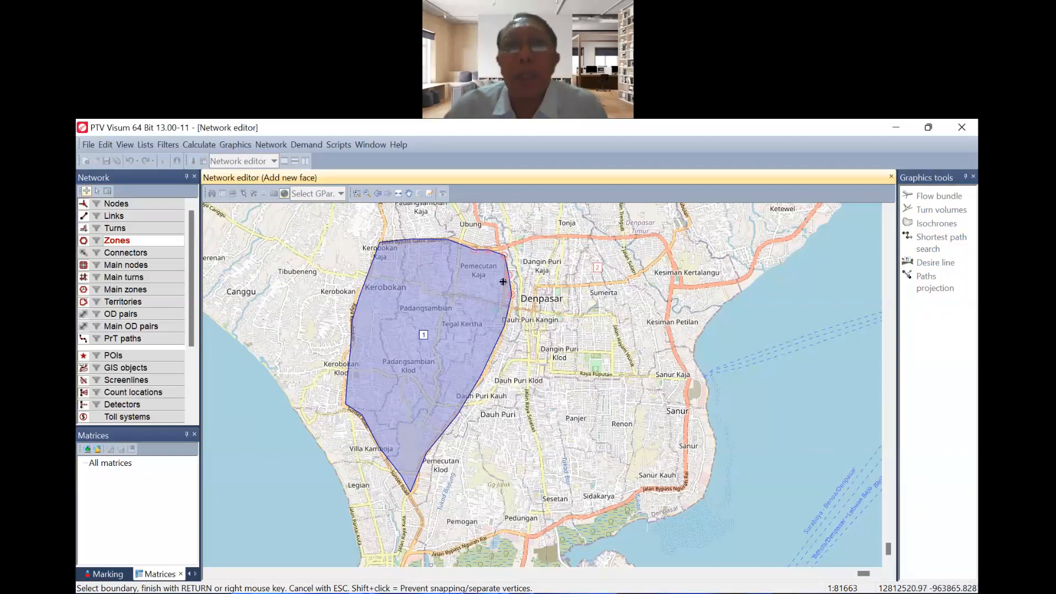
Trace zone 2's eastern and northern boundary along the main road from Kesiman Petilan past Kesiman Kertalangu and west to Pemecutan Kaja.
{"action": "left_click", "coordinate": [666, 309]}
{"action": "left_click", "coordinate": [671, 282]}
{"action": "left_click", "coordinate": [671, 265]}
{"action": "left_click", "coordinate": [662, 237]}
{"action": "left_click", "coordinate": [645, 235]}
{"action": "left_click", "coordinate": [597, 239]}
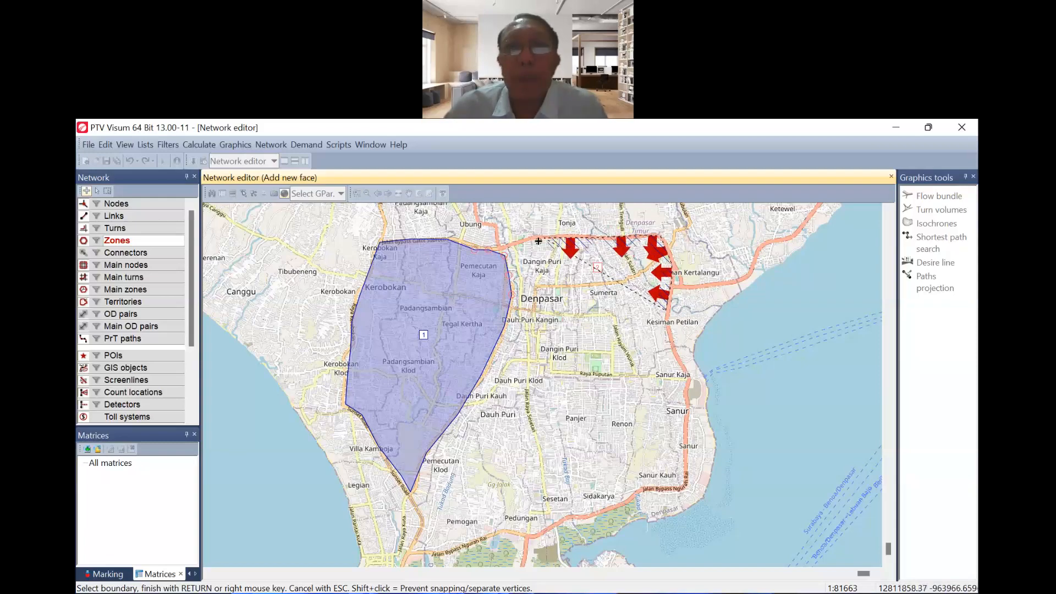
{"action": "left_click", "coordinate": [542, 239]}
{"action": "left_click", "coordinate": [514, 245]}
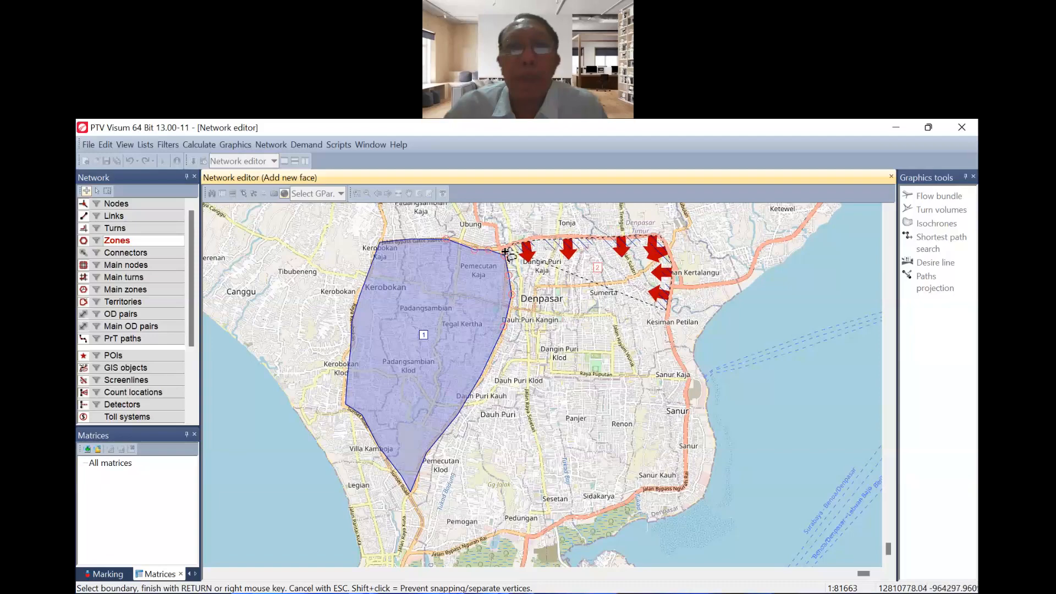
Close zone 2's boundary down zone 1's edge, east past Dauh Puri Kangin, around Sanur Kaja to Kesiman Petilan, and accept the shape.
{"action": "left_click", "coordinate": [509, 300]}
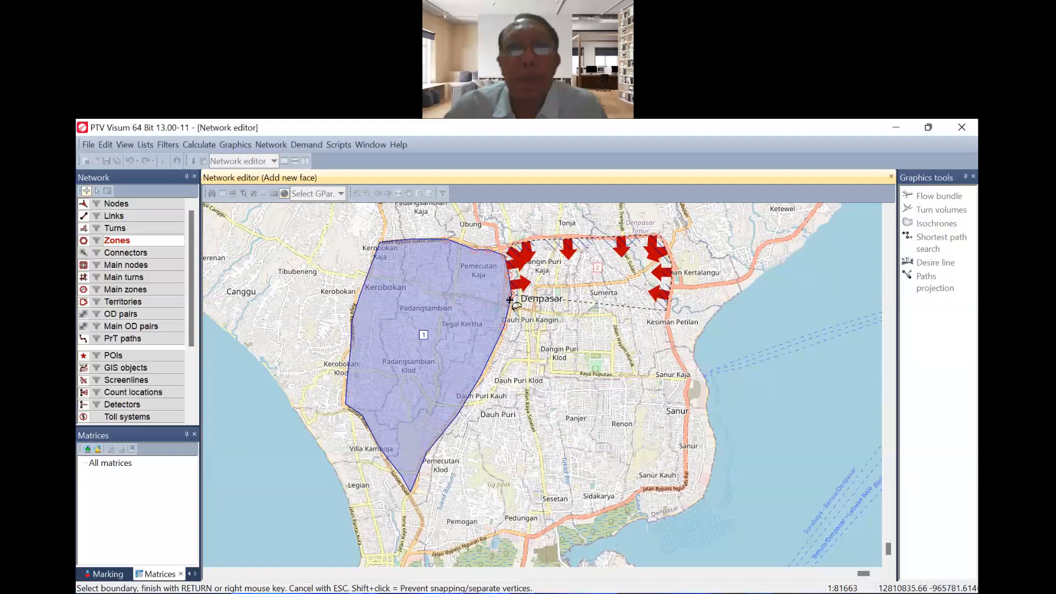
{"action": "left_click", "coordinate": [513, 313]}
{"action": "left_click", "coordinate": [566, 314]}
{"action": "left_click", "coordinate": [610, 316]}
{"action": "left_click", "coordinate": [621, 341]}
{"action": "left_click", "coordinate": [633, 364]}
{"action": "left_click", "coordinate": [647, 376]}
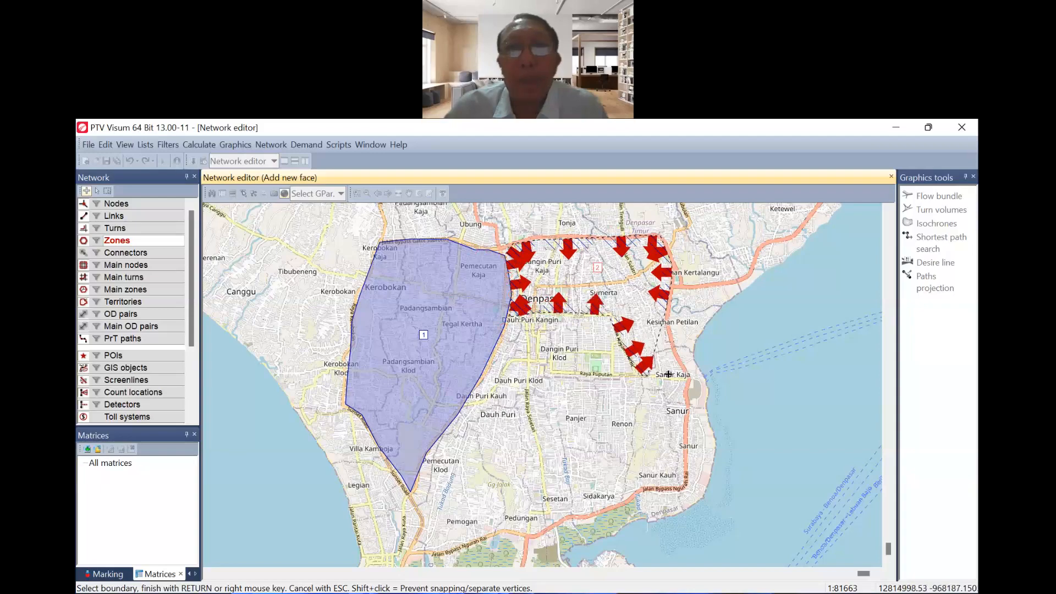
{"action": "left_click", "coordinate": [689, 377]}
{"action": "left_click", "coordinate": [675, 342]}
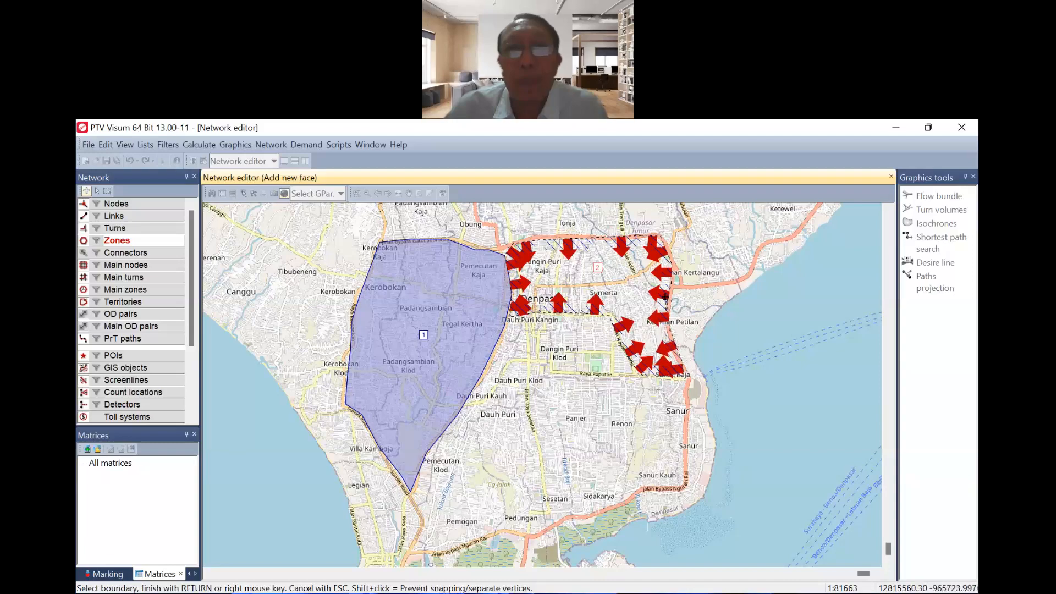
{"action": "right_click", "coordinate": [666, 297]}
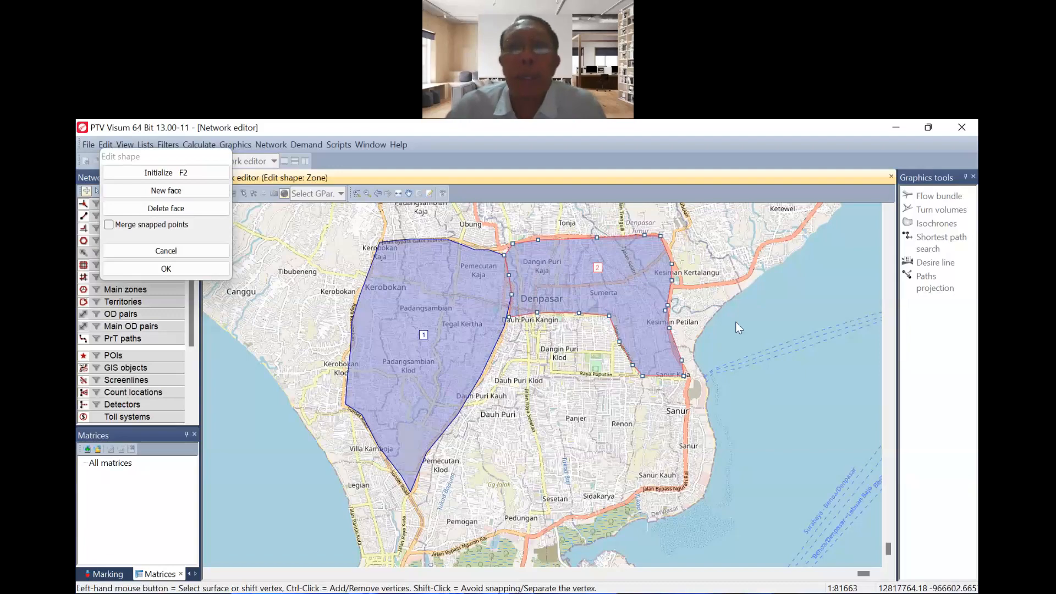
{"action": "left_click", "coordinate": [141, 268]}
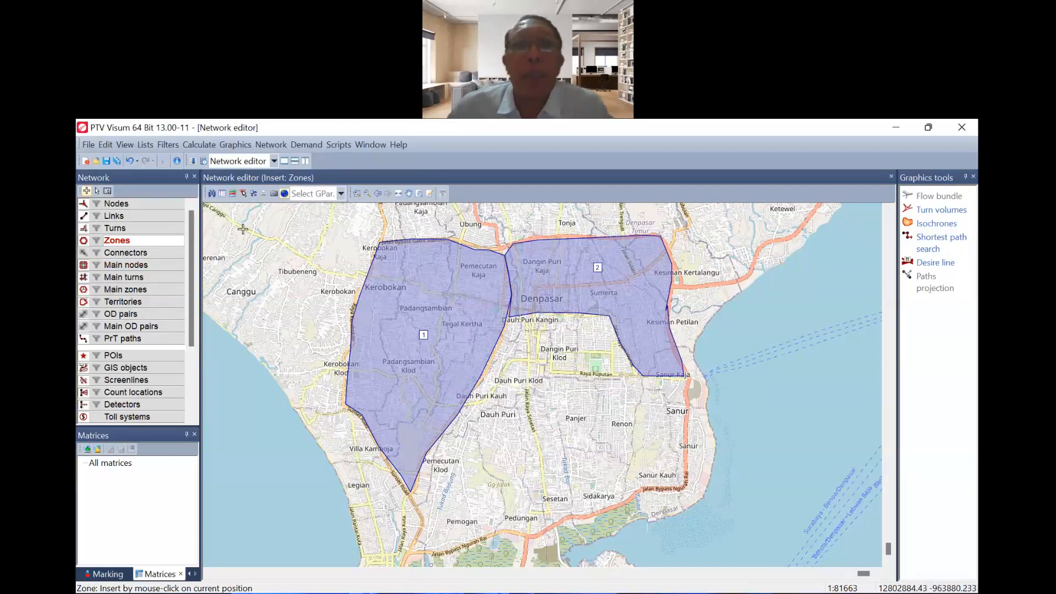
Insert zone number 3 at Dangin Puri Klod with code 03 and name Zona 3.
{"action": "left_click", "coordinate": [546, 338]}
{"action": "left_click", "coordinate": [327, 258]}
{"action": "type", "text": "03"}
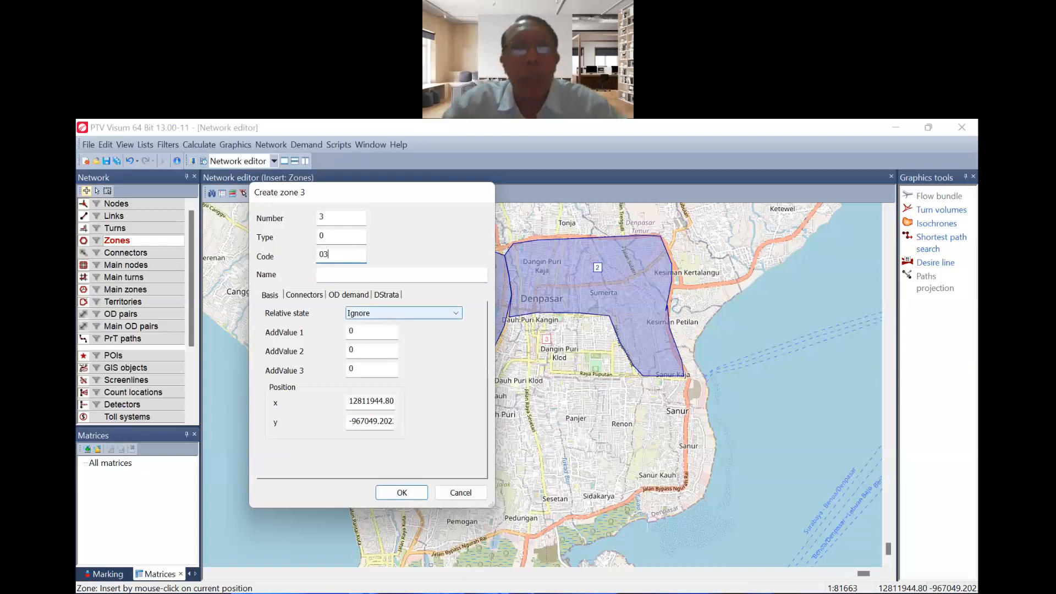
{"action": "left_click", "coordinate": [338, 273]}
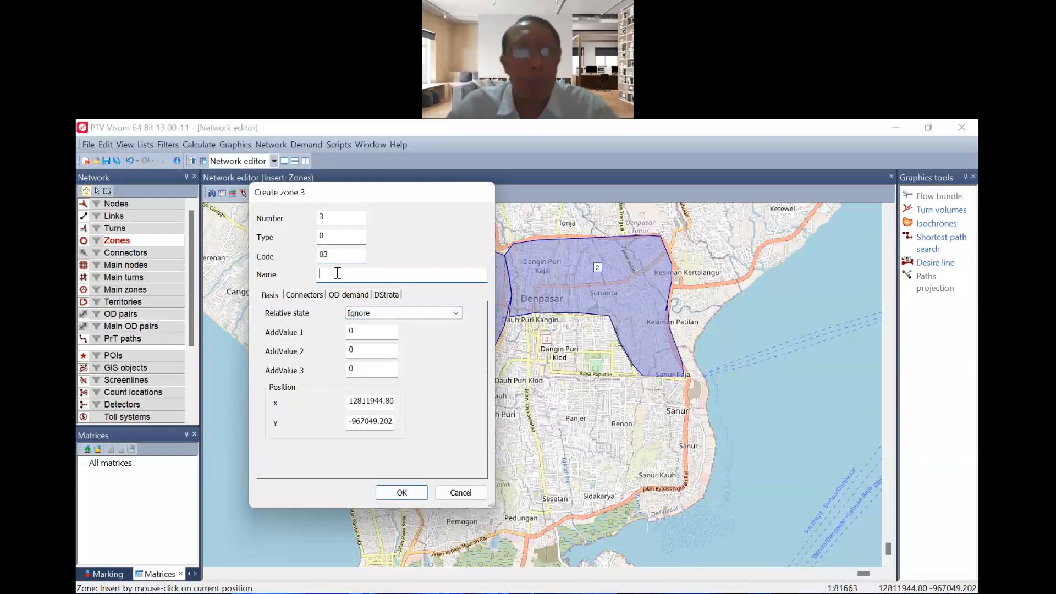
{"action": "type", "text": "Zona 3"}
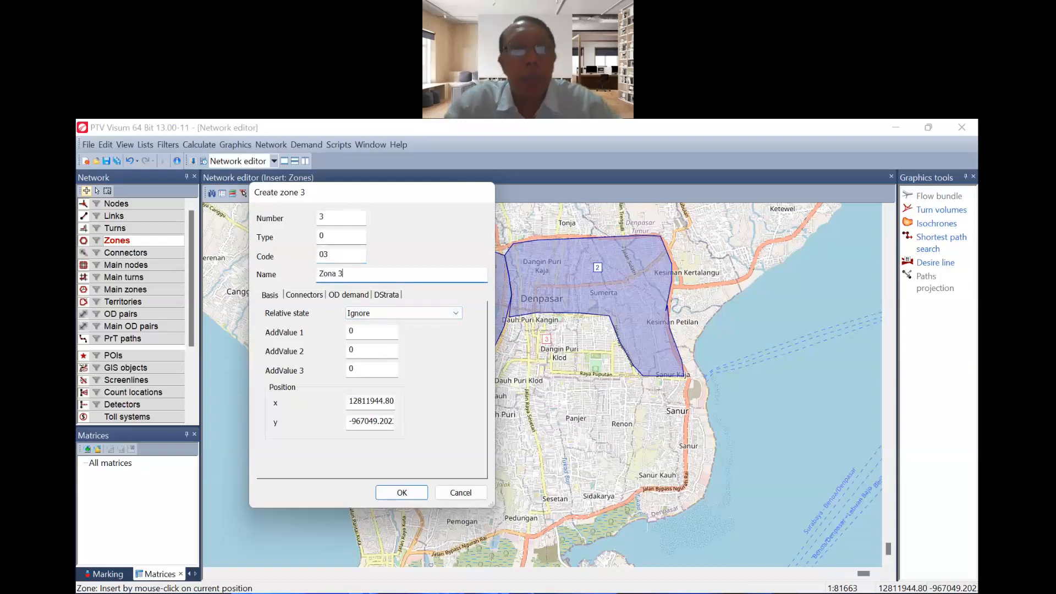
{"action": "left_click", "coordinate": [402, 492]}
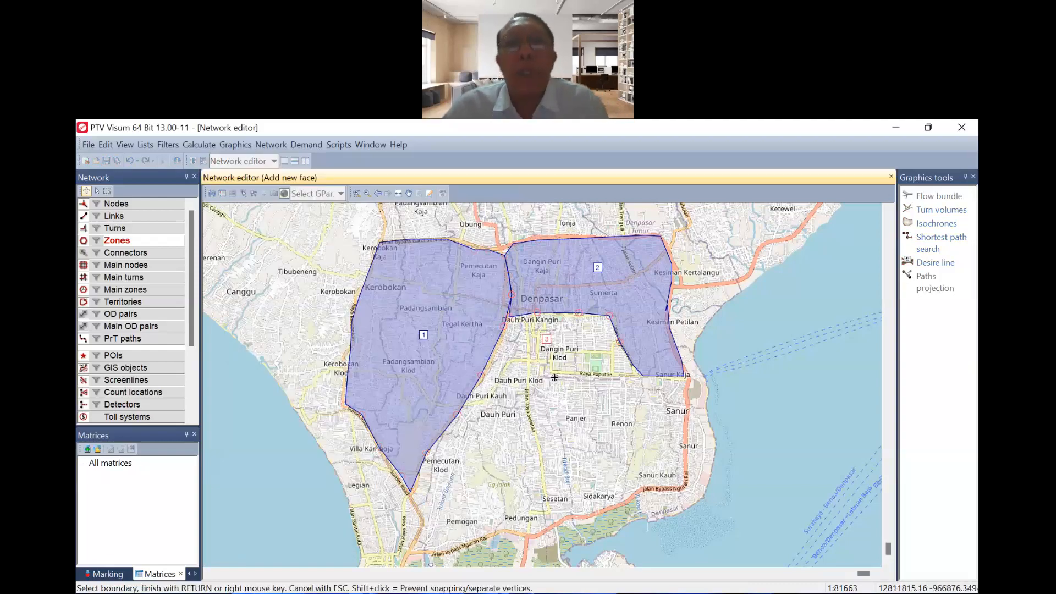
Trace zone 3's boundary from near Sanur Kaja along zone 2's lower edge and down zone 1's eastern edge towards Dauh Puri Klod.
{"action": "left_click", "coordinate": [642, 376]}
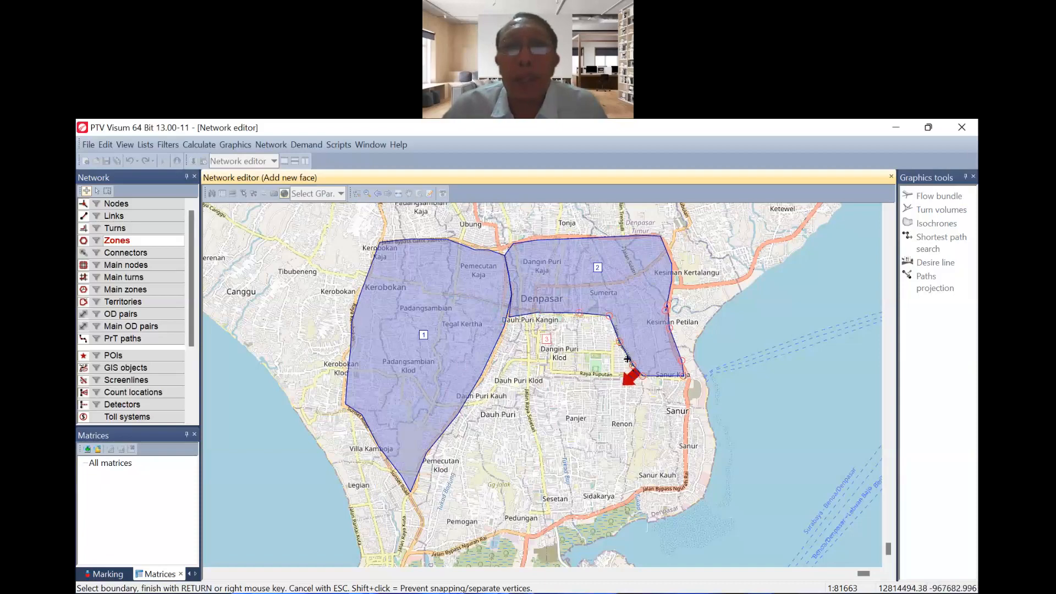
{"action": "left_click", "coordinate": [619, 342]}
{"action": "left_click", "coordinate": [610, 318]}
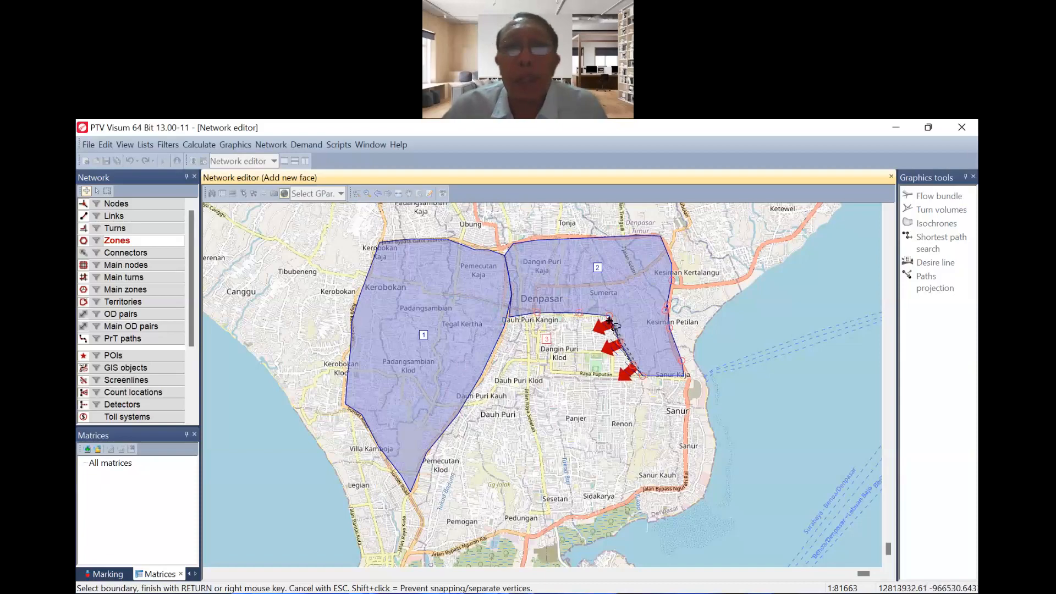
{"action": "left_click", "coordinate": [579, 314]}
{"action": "left_click", "coordinate": [537, 312]}
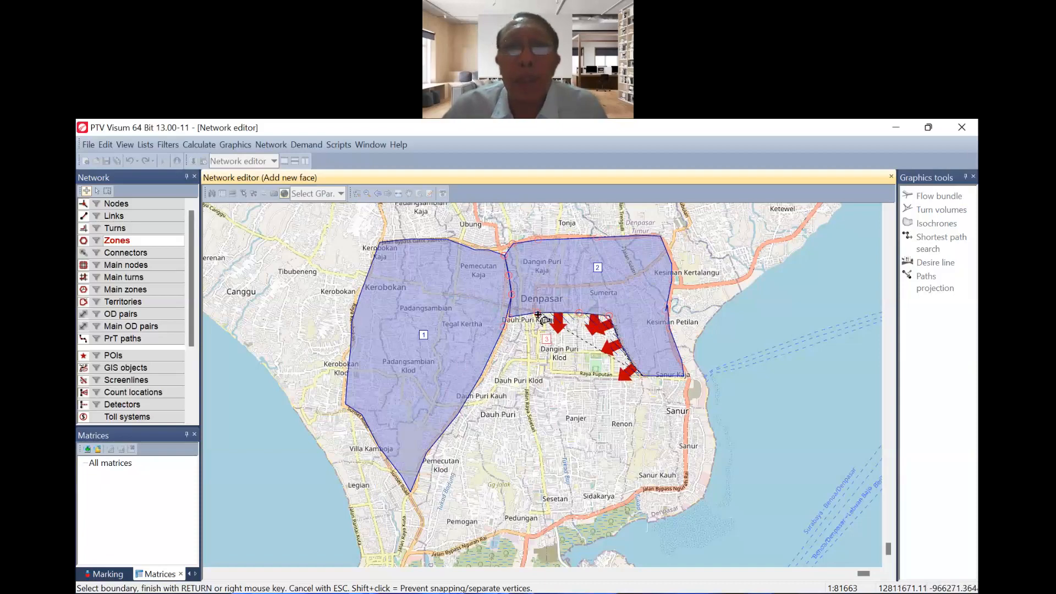
{"action": "left_click", "coordinate": [503, 319]}
{"action": "left_click", "coordinate": [495, 350]}
{"action": "left_click", "coordinate": [488, 365]}
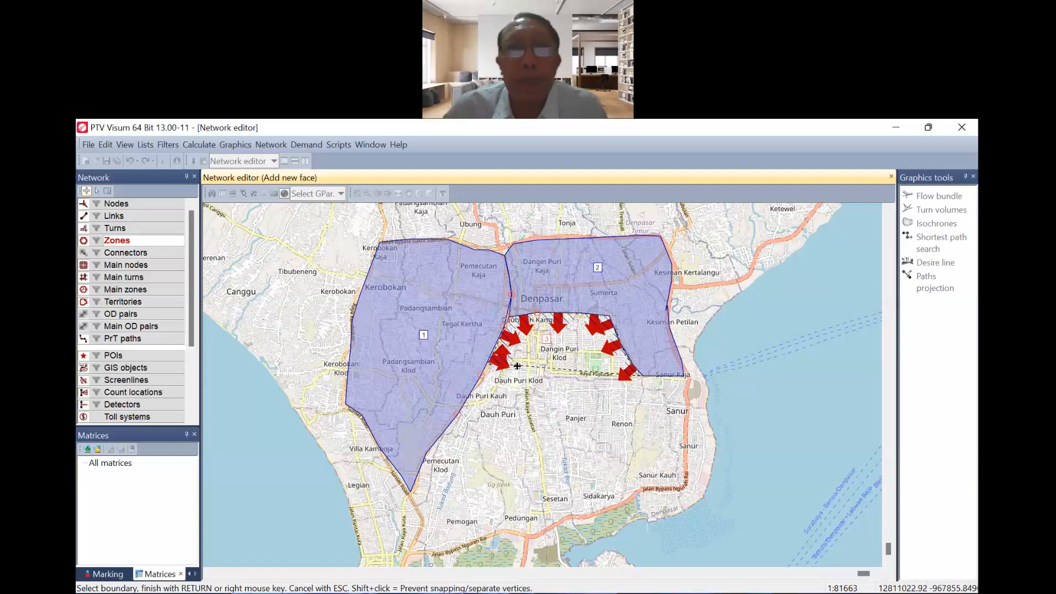
Close zone 3's southern boundary along the Raya Puputan road back to zone 2's corner near Sanur Kaja, and accept the shape.
{"action": "left_click", "coordinate": [553, 374]}
{"action": "left_click", "coordinate": [598, 378]}
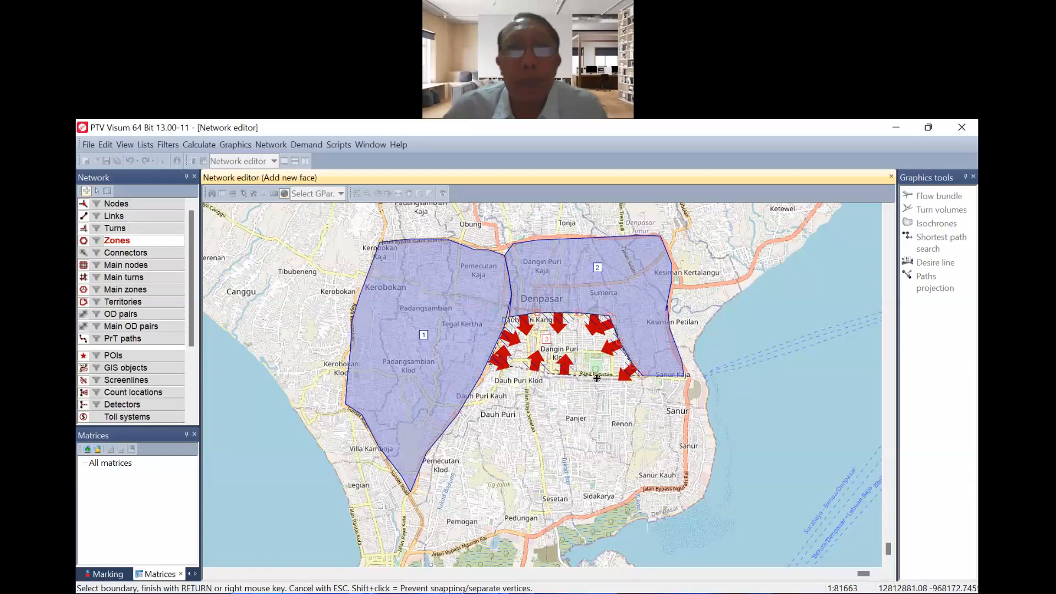
{"action": "left_click", "coordinate": [622, 381]}
{"action": "left_click", "coordinate": [638, 375]}
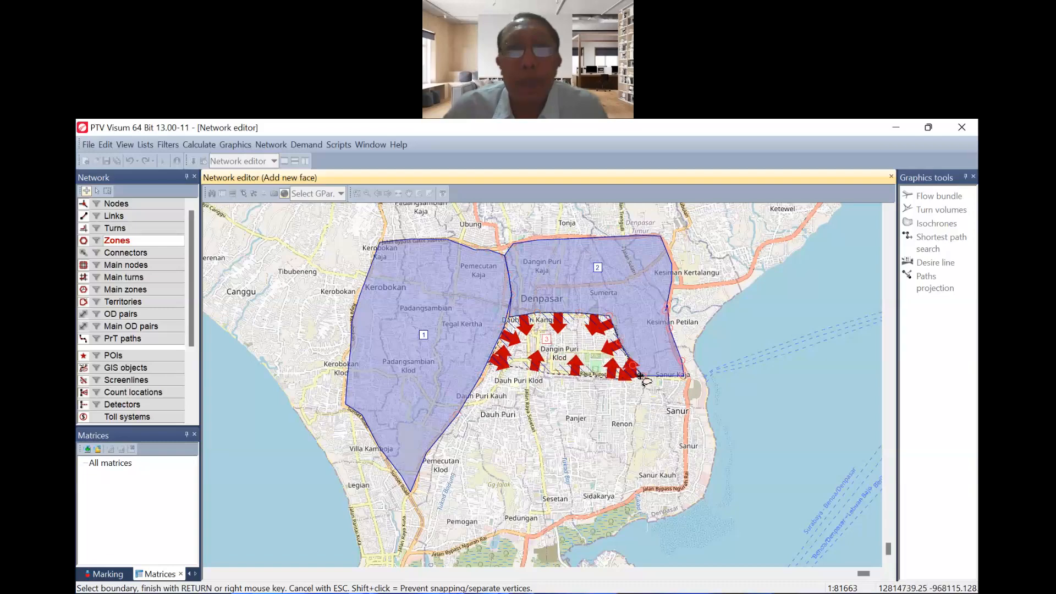
{"action": "right_click", "coordinate": [641, 376]}
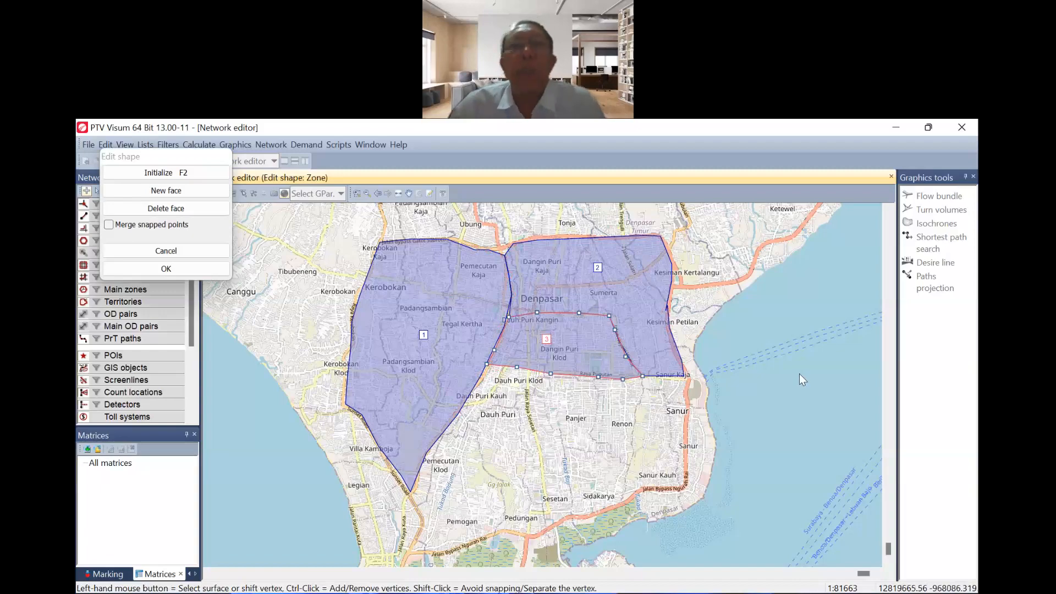
{"action": "left_click", "coordinate": [166, 268]}
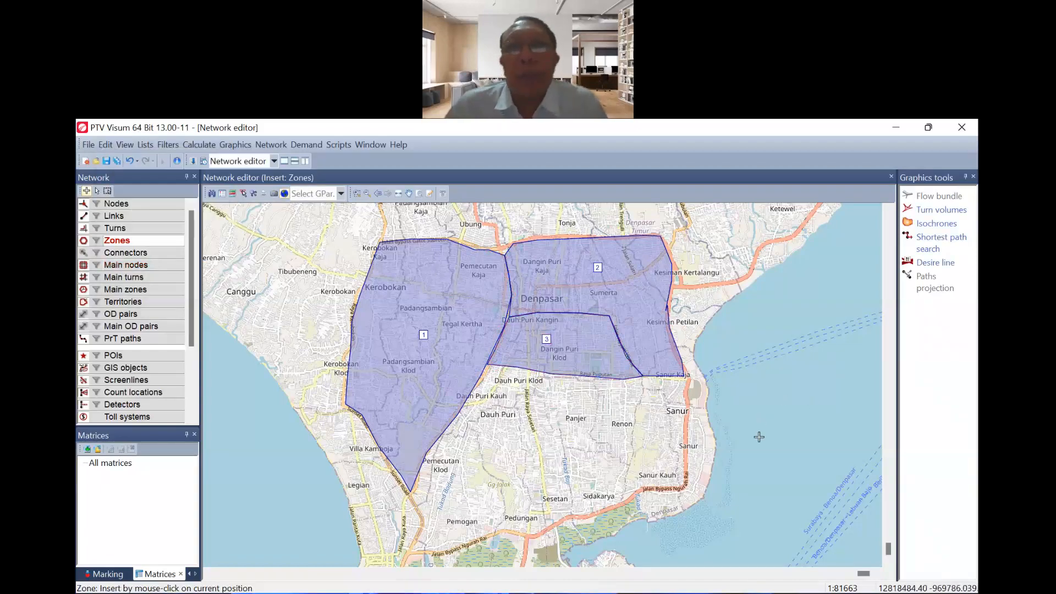
Insert zone number 4 south of Dauh Puri with code 04 and name Zona 4.
{"action": "left_click", "coordinate": [518, 450]}
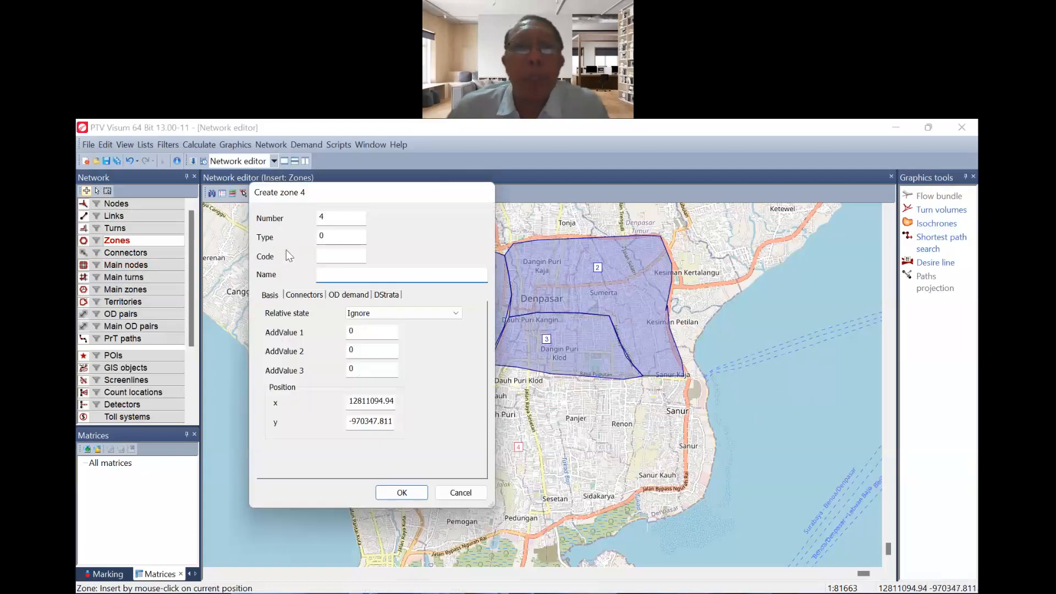
{"action": "left_click", "coordinate": [336, 259]}
{"action": "type", "text": "04"}
{"action": "left_click", "coordinate": [339, 274]}
{"action": "type", "text": "Zona 4"}
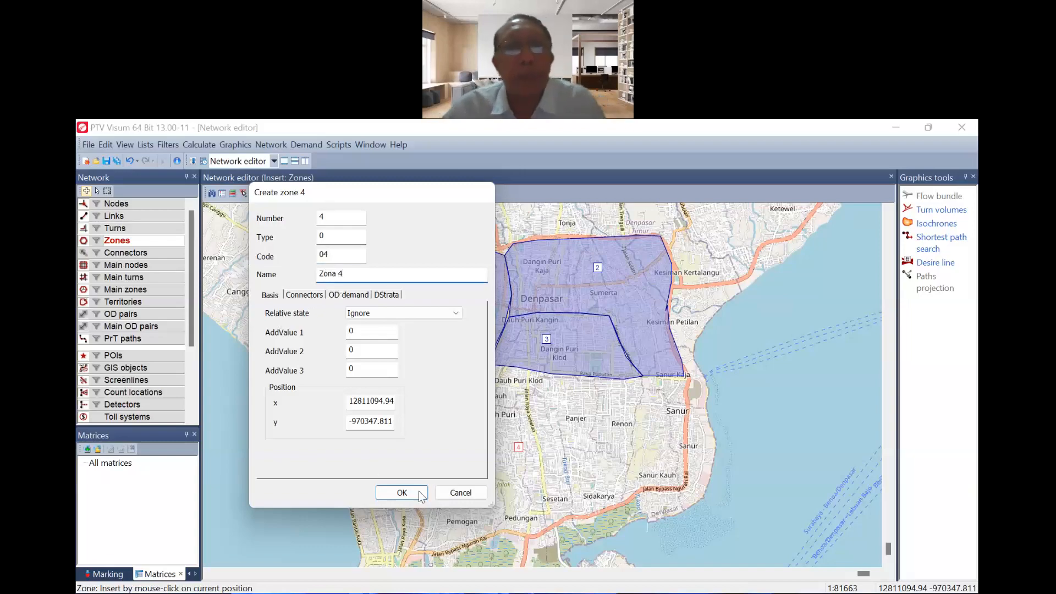
{"action": "left_click", "coordinate": [404, 493]}
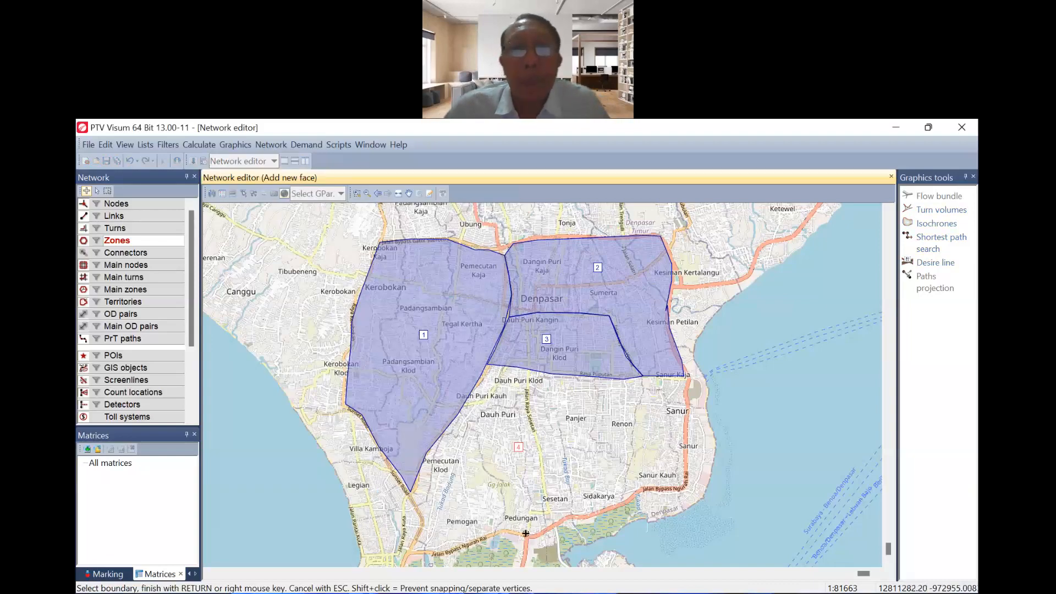
Trace zone 4's boundary from Pedungan north past Sesetan to Dauh Puri Klod, and along zone 3's lower edge to zone 1.
{"action": "left_click", "coordinate": [527, 531]}
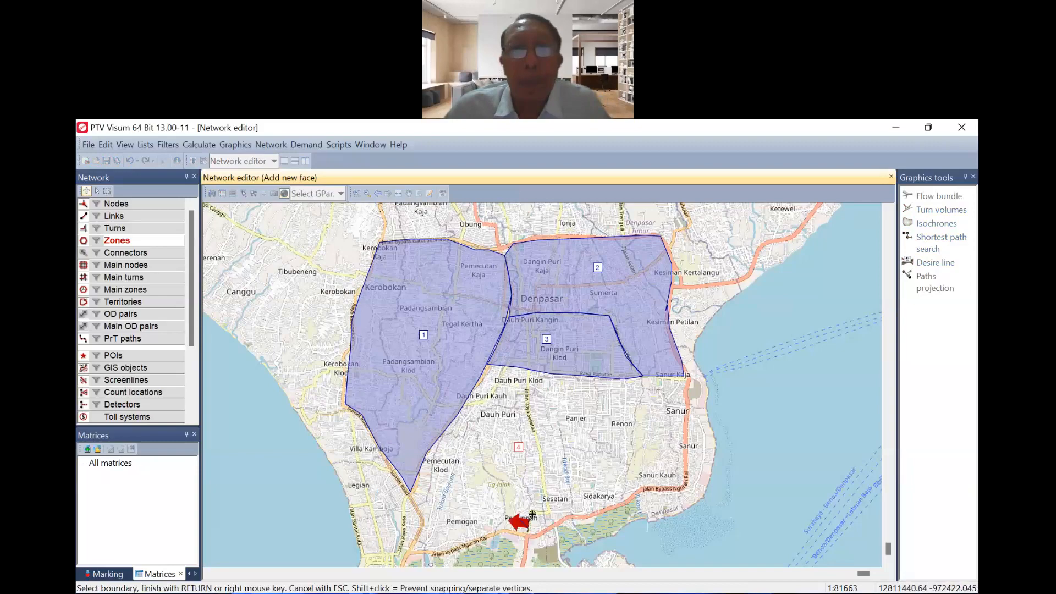
{"action": "left_click", "coordinate": [540, 505]}
{"action": "left_click", "coordinate": [541, 480]}
{"action": "left_click", "coordinate": [534, 440]}
{"action": "left_click", "coordinate": [530, 415]}
{"action": "left_click", "coordinate": [531, 400]}
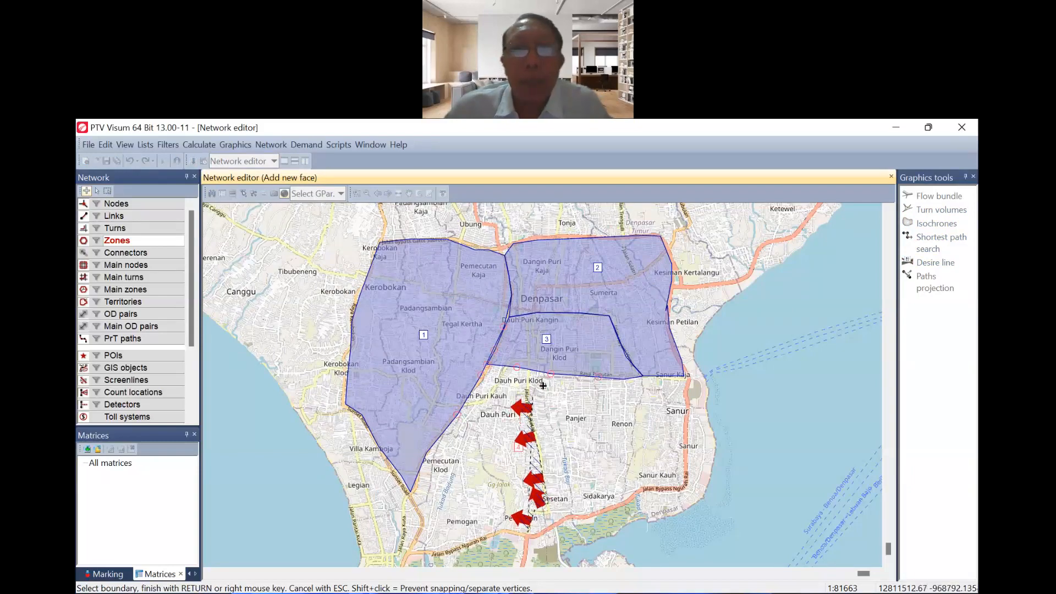
{"action": "left_click", "coordinate": [542, 372]}
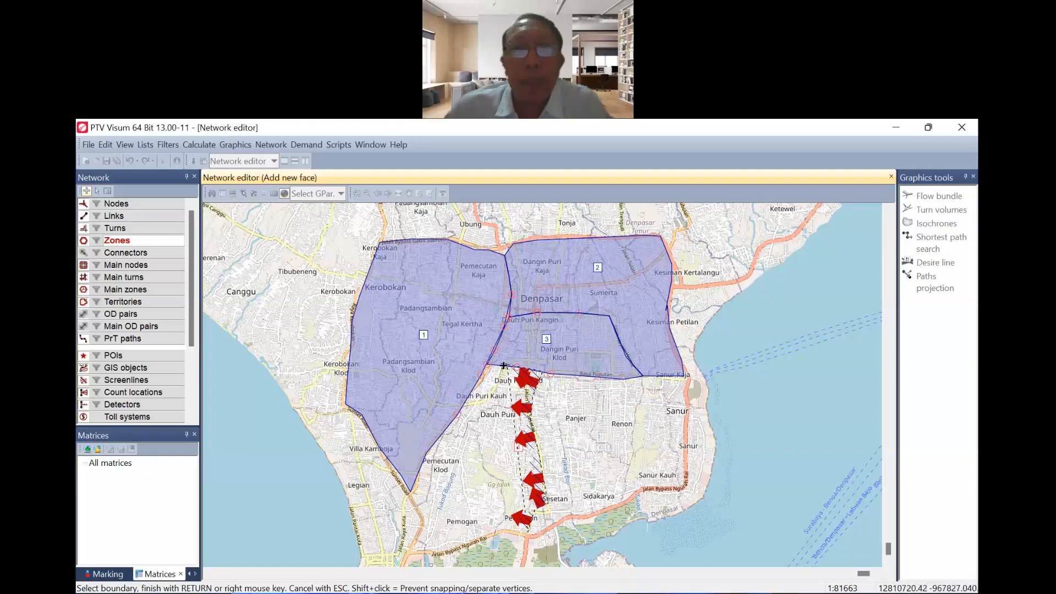
{"action": "left_click", "coordinate": [485, 365]}
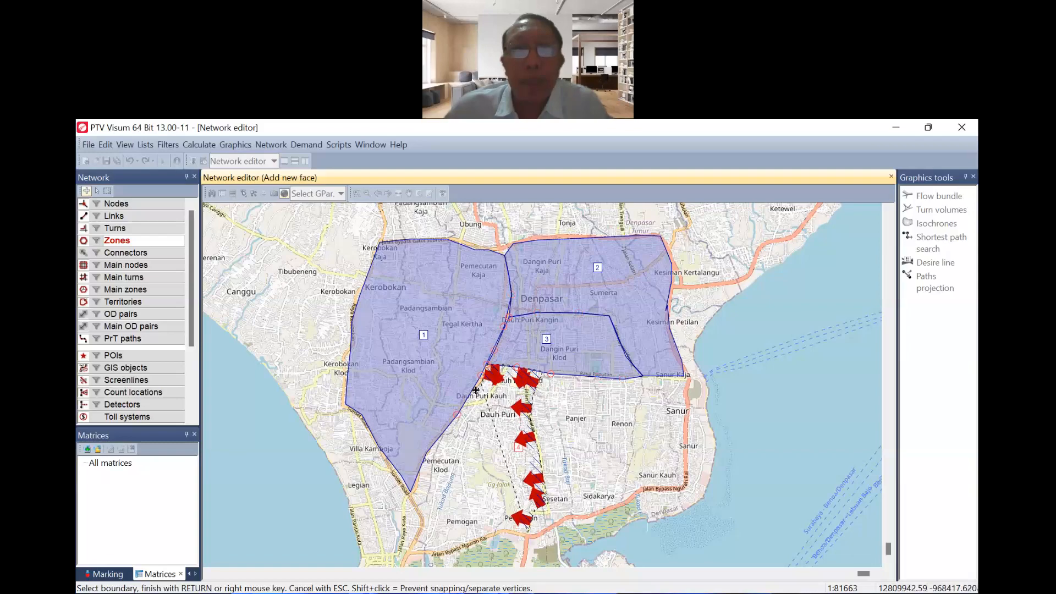
Continue zone 4's boundary down zone 1's eastern edge to its southern tip and on to Jalan Bypass Ngurah Rai.
{"action": "left_click", "coordinate": [446, 432]}
{"action": "left_click", "coordinate": [428, 454]}
{"action": "left_click", "coordinate": [422, 472]}
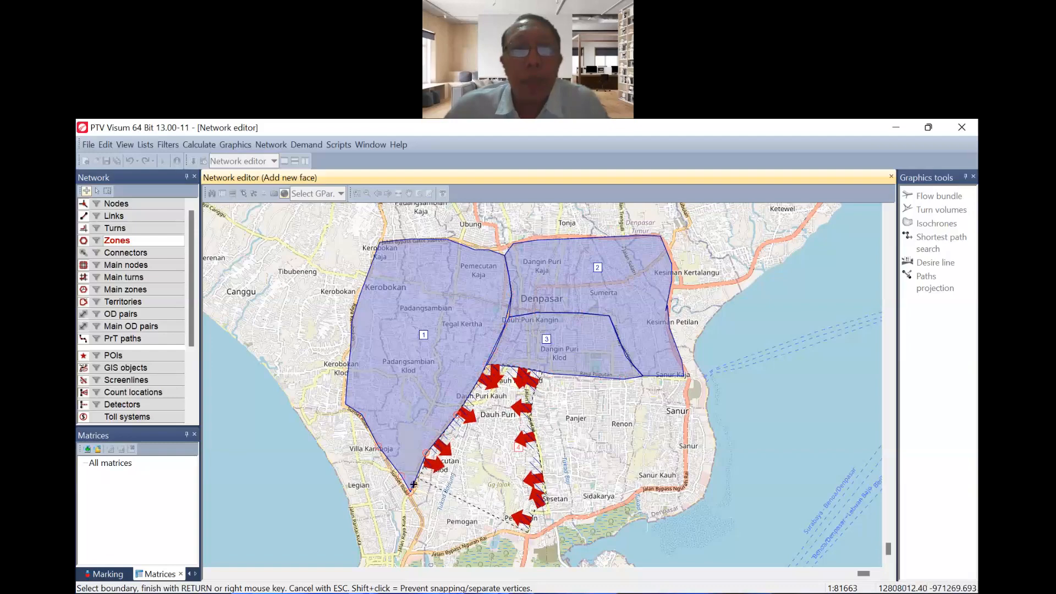
{"action": "left_click", "coordinate": [410, 489]}
{"action": "left_click", "coordinate": [423, 520]}
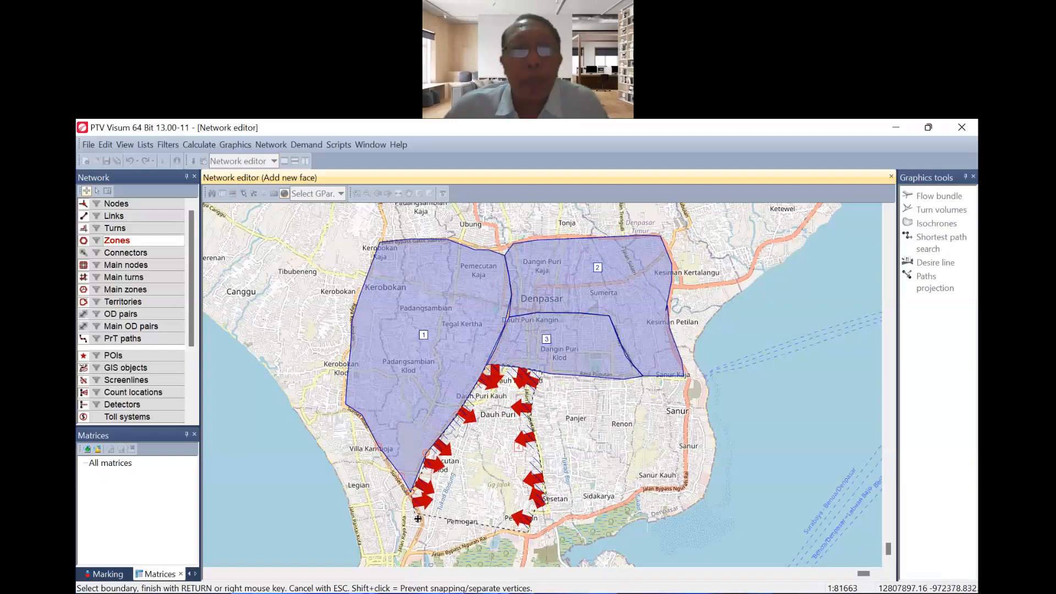
{"action": "left_click", "coordinate": [421, 544]}
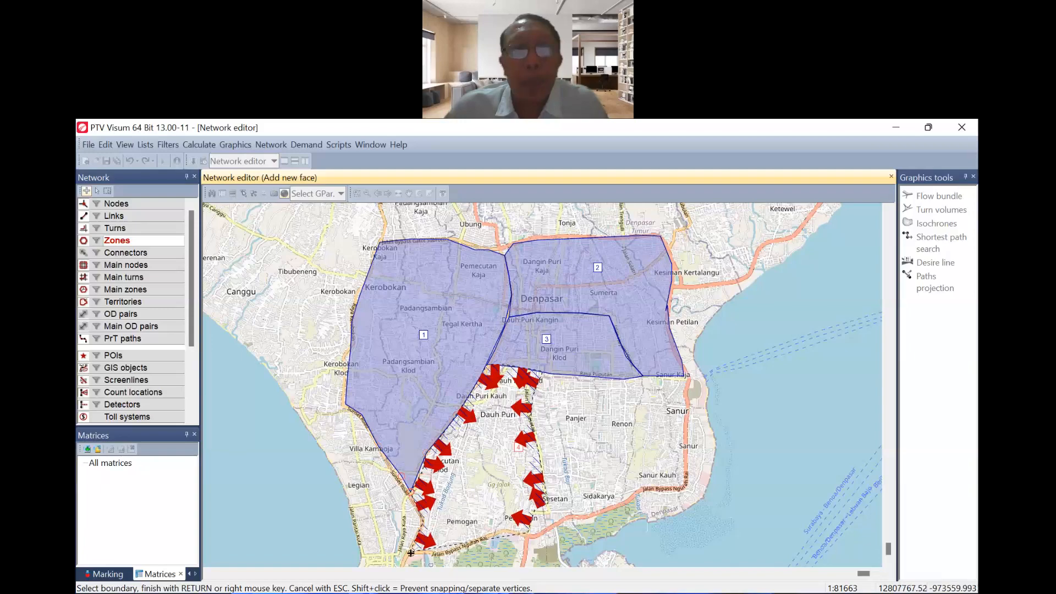
Close zone 4's southern boundary along Jalan Bypass Ngurah Rai back to Pedungan, and accept the shape.
{"action": "left_click", "coordinate": [474, 543]}
{"action": "left_click", "coordinate": [505, 535]}
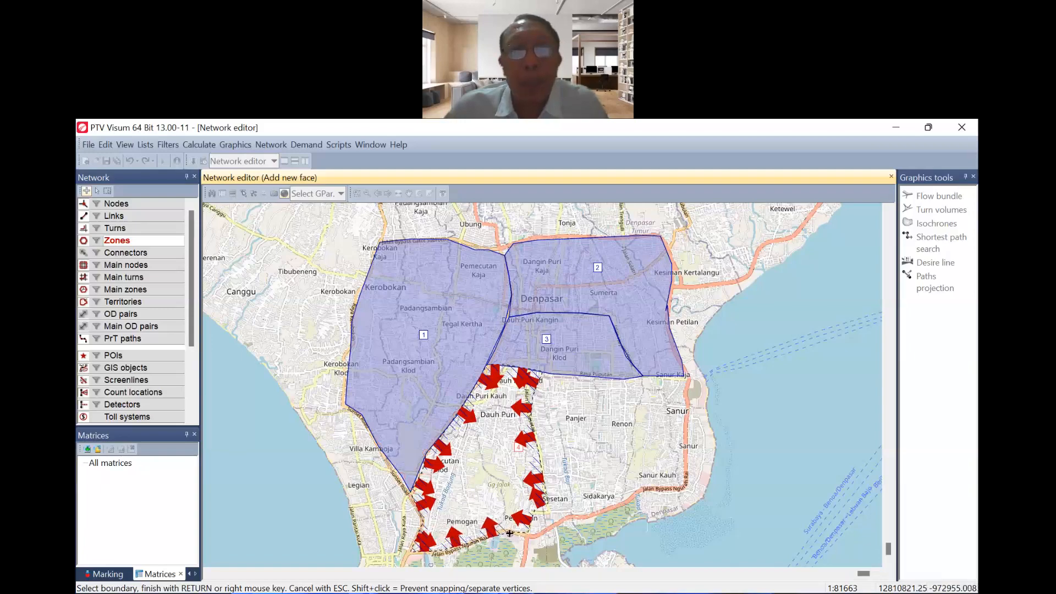
{"action": "left_click", "coordinate": [528, 533]}
{"action": "right_click", "coordinate": [528, 533]}
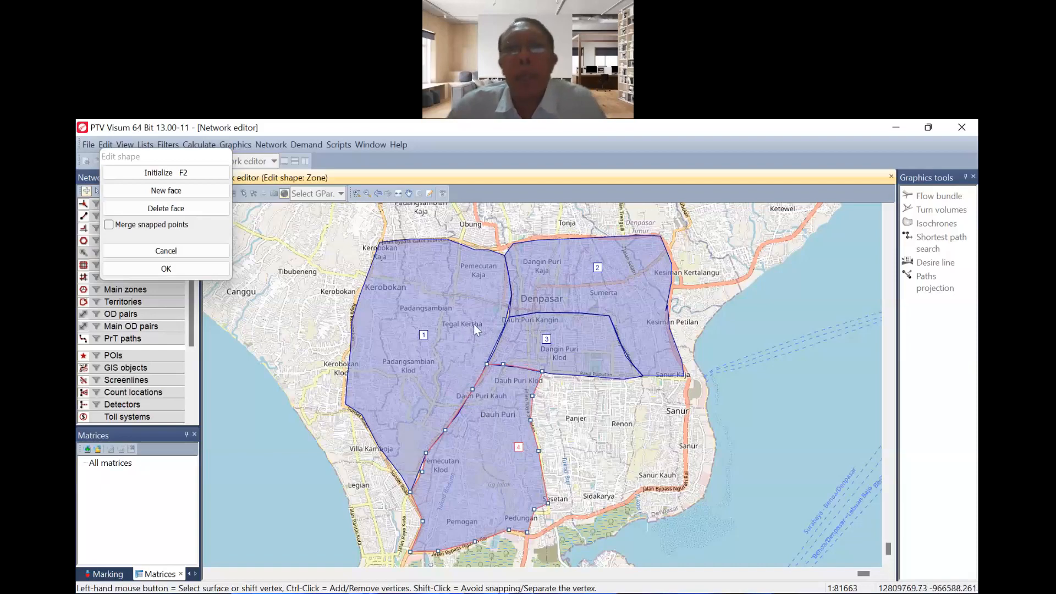
{"action": "left_click", "coordinate": [166, 268]}
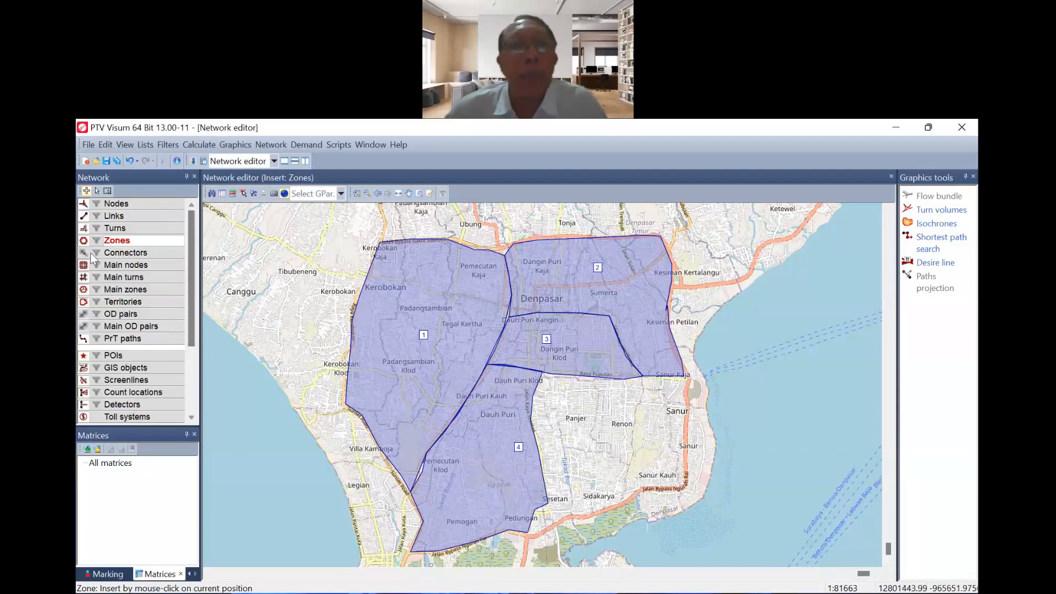
Insert zone number 5 beside Renon with code 05 and name Zona 5.
{"action": "left_click", "coordinate": [608, 437]}
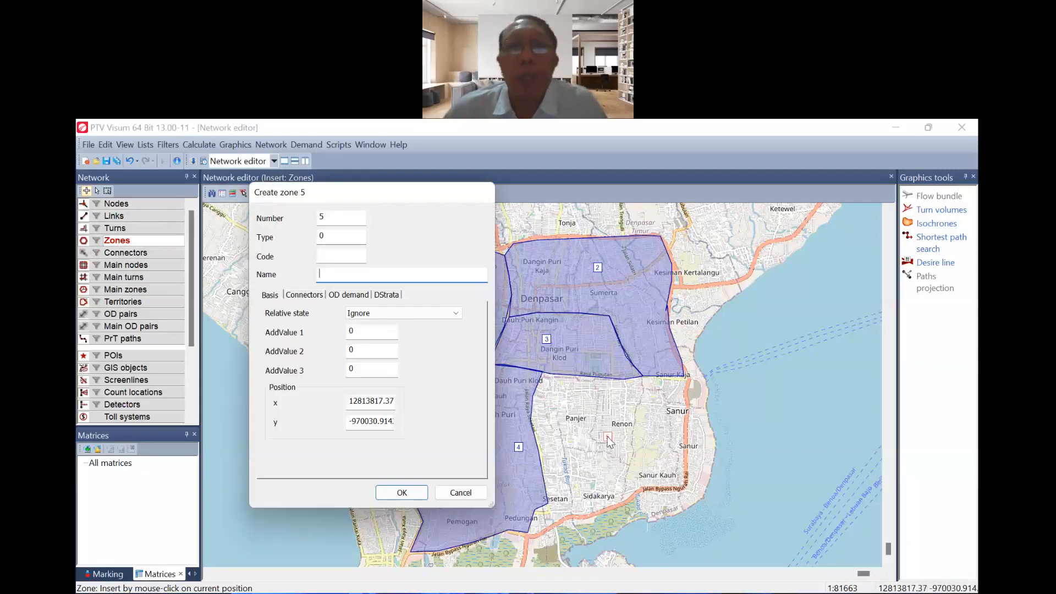
{"action": "left_click", "coordinate": [344, 256]}
{"action": "type", "text": "05"}
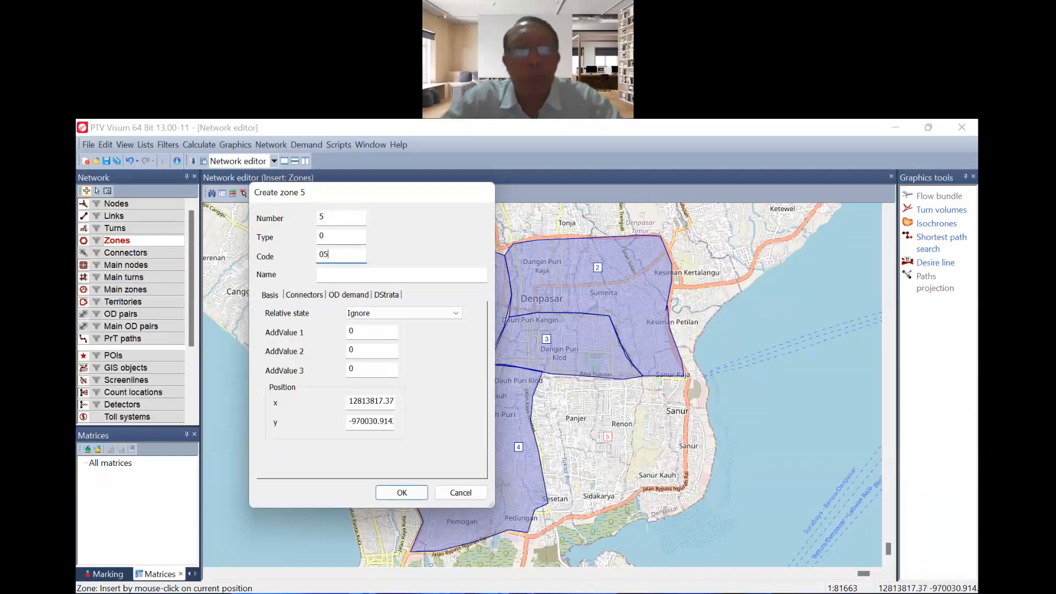
{"action": "left_click", "coordinate": [342, 278]}
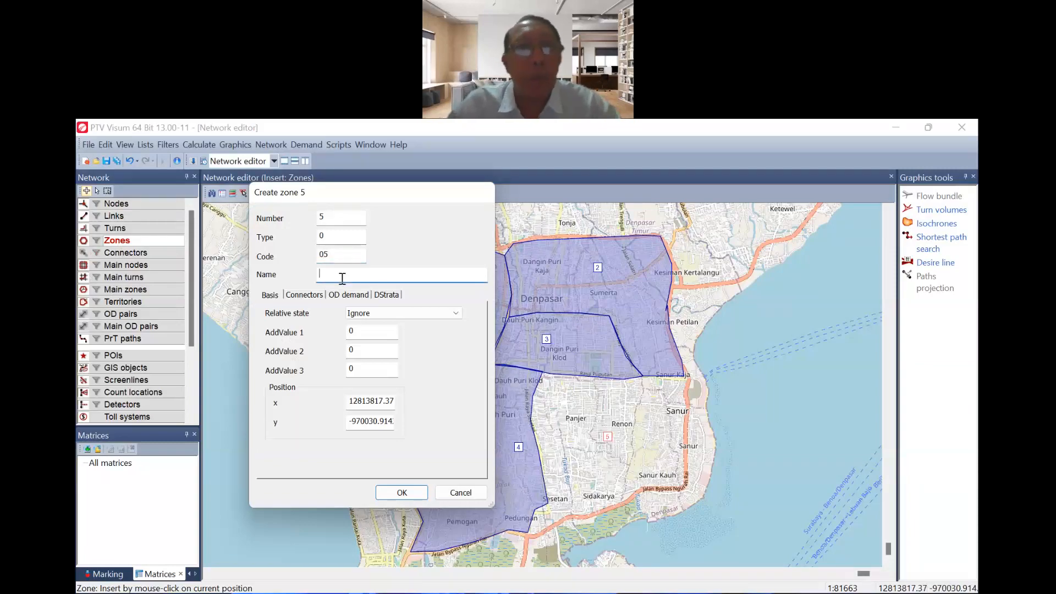
{"action": "type", "text": "Zona 5"}
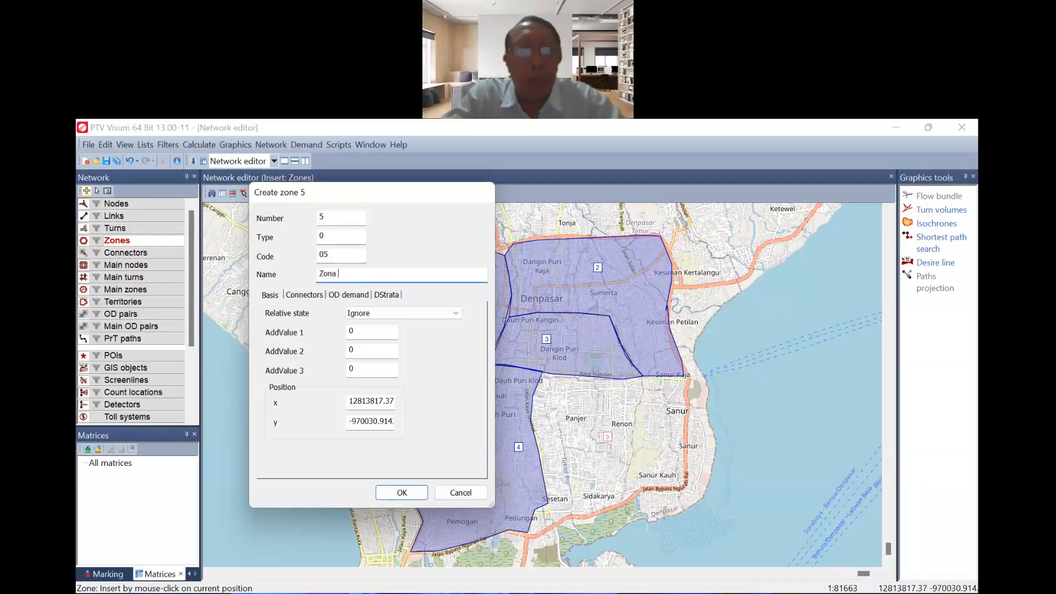
{"action": "left_click", "coordinate": [402, 493]}
Trace zone 5's boundary from Pedungan along the bypass road past Sidakarya and Sanur Kauh, up to zone 2's corner near Sanur Kaja.
{"action": "left_click", "coordinate": [529, 533]}
{"action": "left_click", "coordinate": [563, 517]}
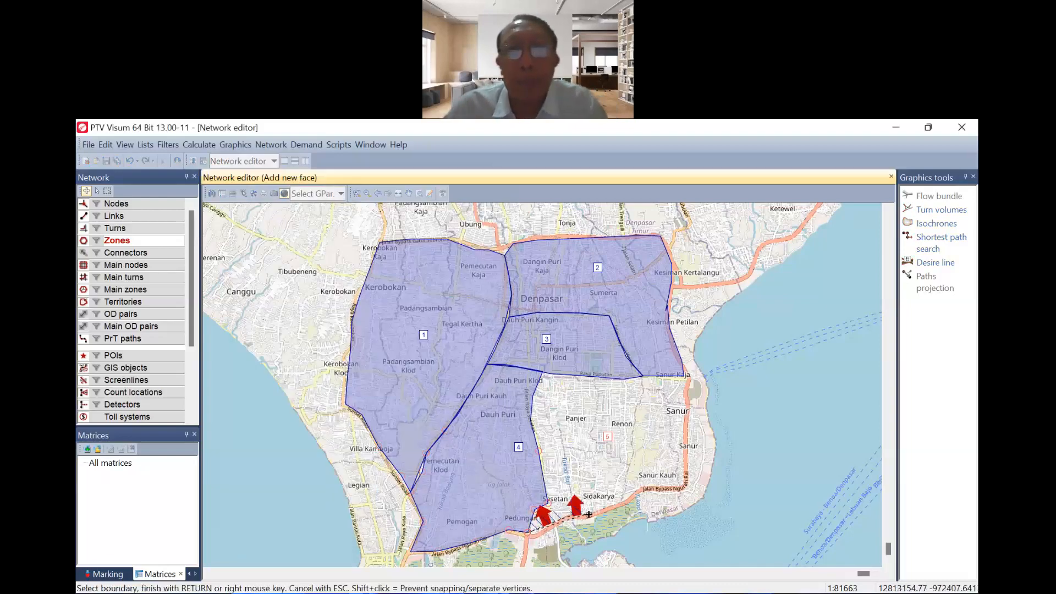
{"action": "left_click", "coordinate": [643, 492]}
{"action": "left_click", "coordinate": [663, 484]}
{"action": "left_click", "coordinate": [688, 439]}
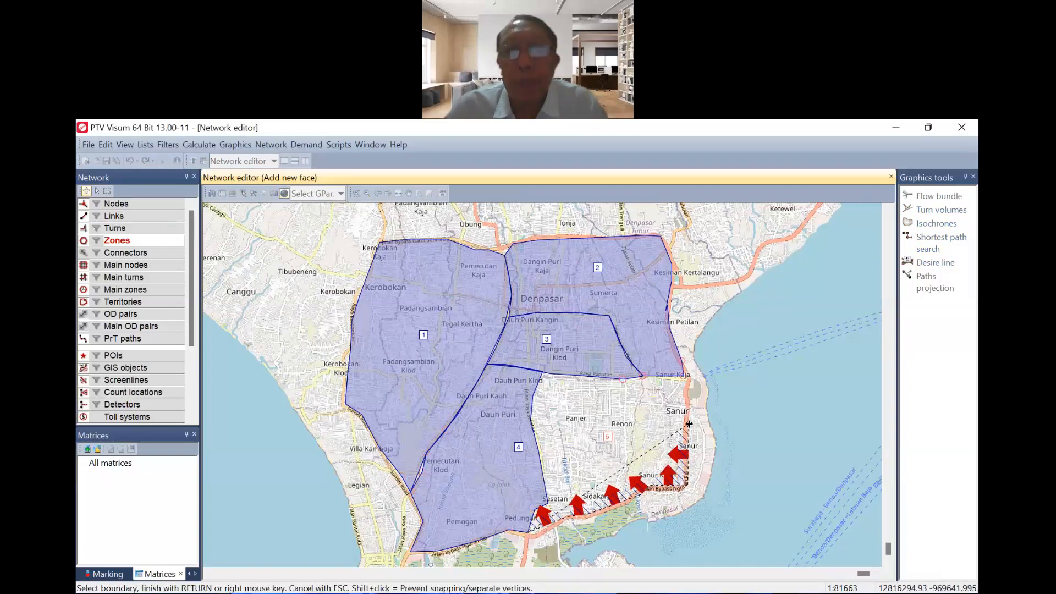
{"action": "left_click", "coordinate": [687, 419]}
{"action": "left_click", "coordinate": [688, 399]}
{"action": "left_click", "coordinate": [689, 379]}
Close zone 5's boundary along zone 3's lower edge and down zone 4's eastern edge to Pedungan, and accept the shape.
{"action": "left_click", "coordinate": [642, 376]}
{"action": "left_click", "coordinate": [617, 377]}
{"action": "left_click", "coordinate": [591, 376]}
{"action": "left_click", "coordinate": [554, 374]}
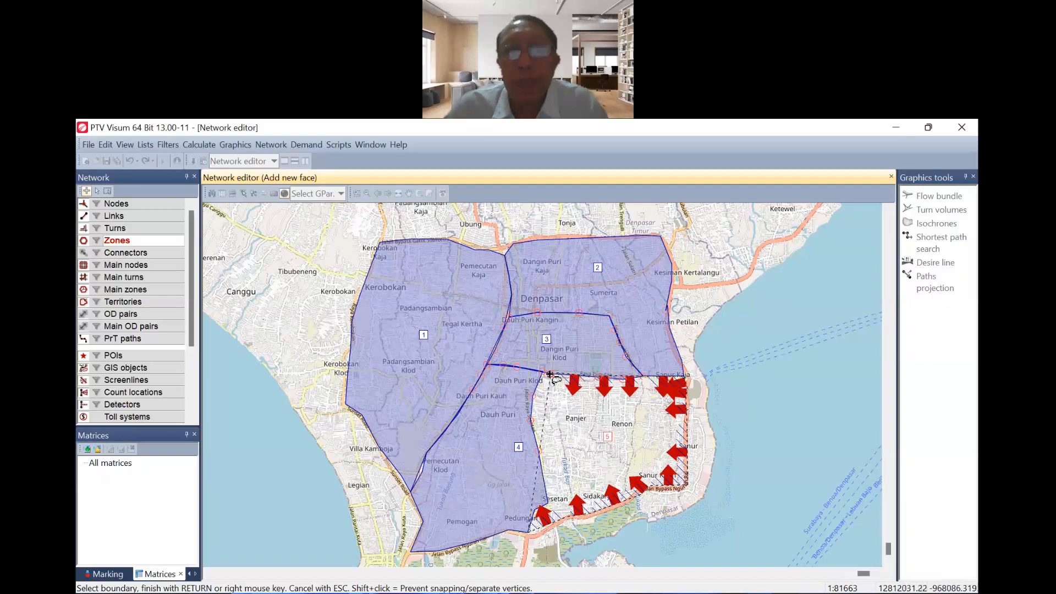
{"action": "left_click", "coordinate": [531, 420]}
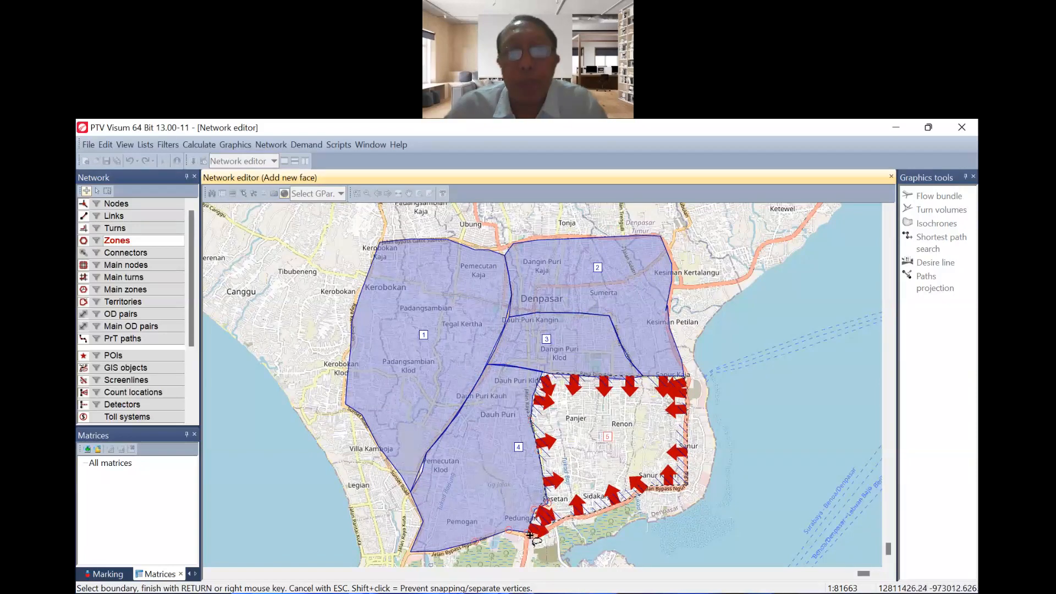
{"action": "right_click", "coordinate": [530, 534]}
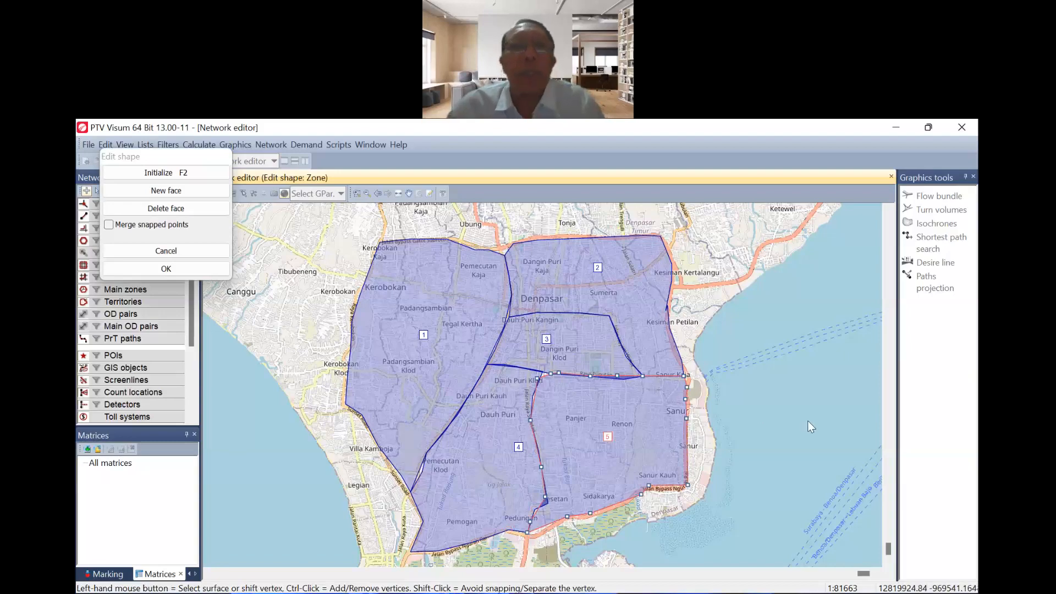
{"action": "left_click", "coordinate": [166, 269]}
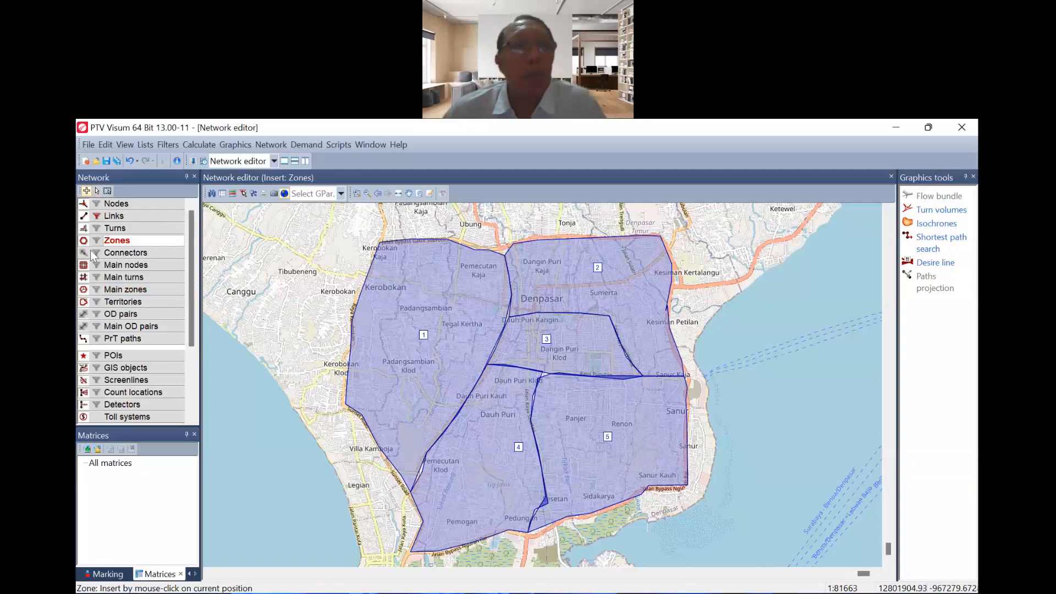
Start a new matrix with number 1 and name it OD Matrix Dps.
{"action": "left_click", "coordinate": [87, 449]}
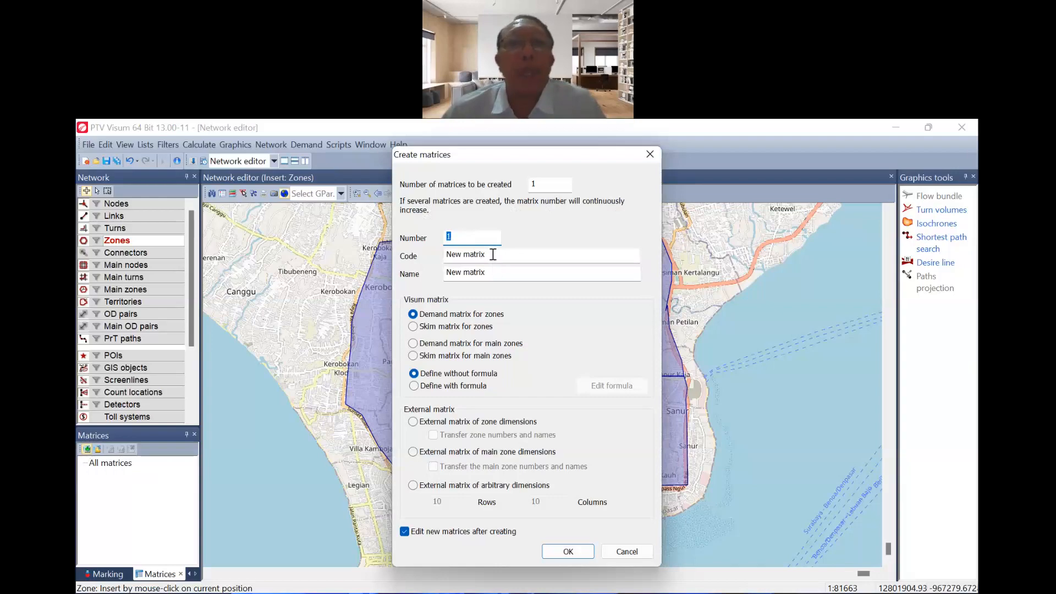
{"action": "left_click", "coordinate": [493, 271]}
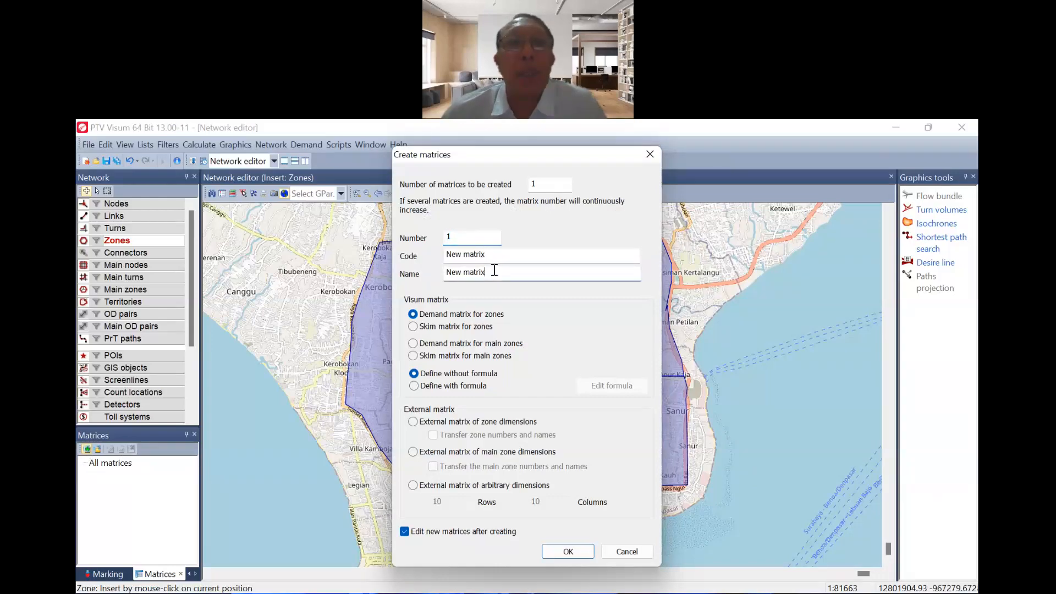
{"action": "key", "text": "BackSpace"}
{"action": "key", "text": "BackSpace"}
{"action": "key", "text": "BackSpace"}
{"action": "key", "text": "BackSpace"}
{"action": "key", "text": "BackSpace"}
{"action": "key", "text": "BackSpace"}
{"action": "key", "text": "BackSpace"}
{"action": "key", "text": "BackSpace"}
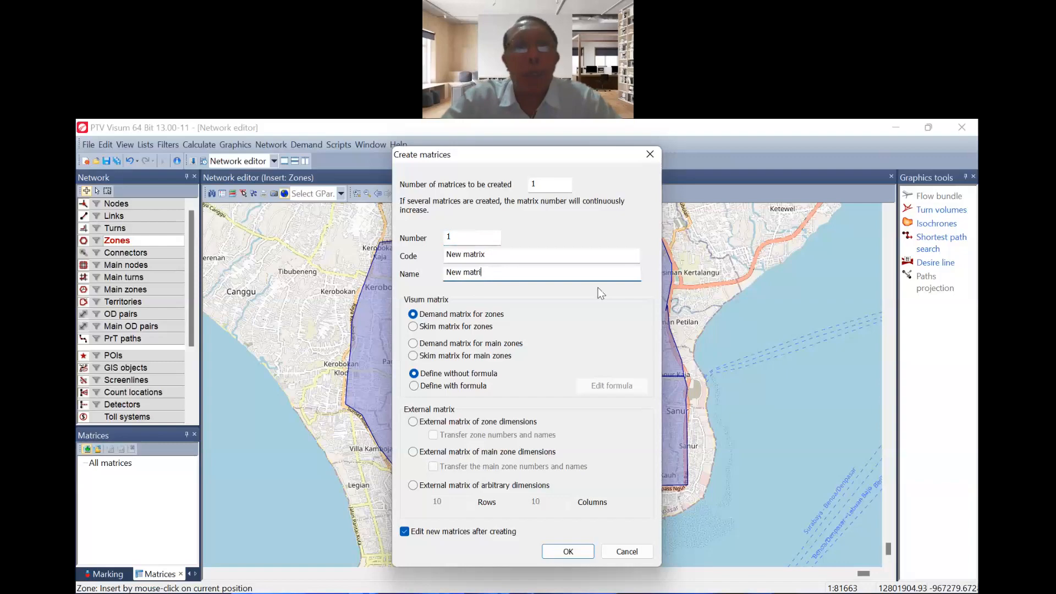
{"action": "key", "text": "BackSpace"}
{"action": "key", "text": "BackSpace"}
{"action": "type", "text": "OD Matrix D"}
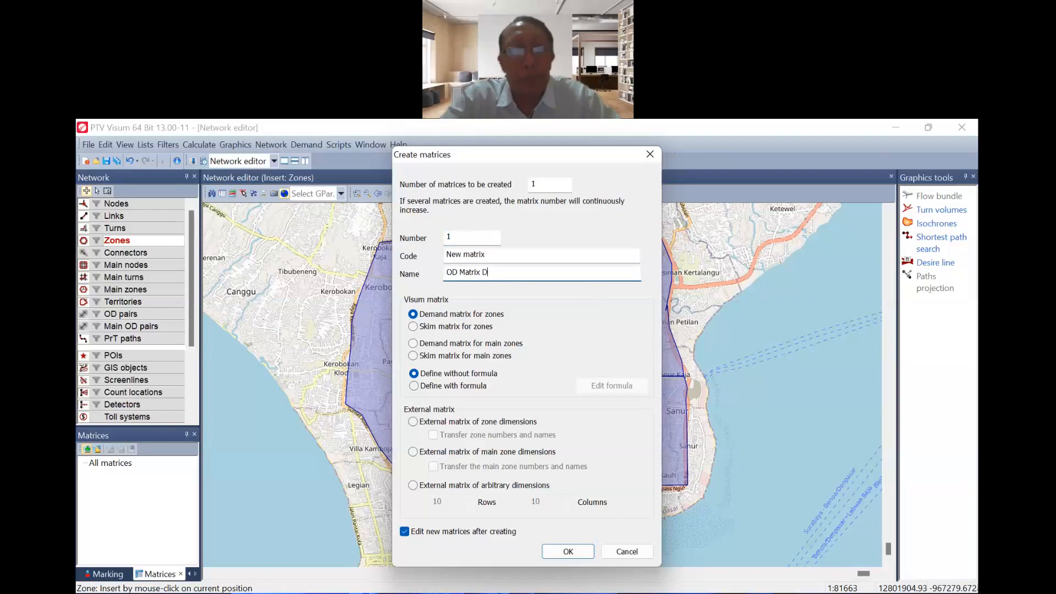
{"action": "type", "text": "ps"}
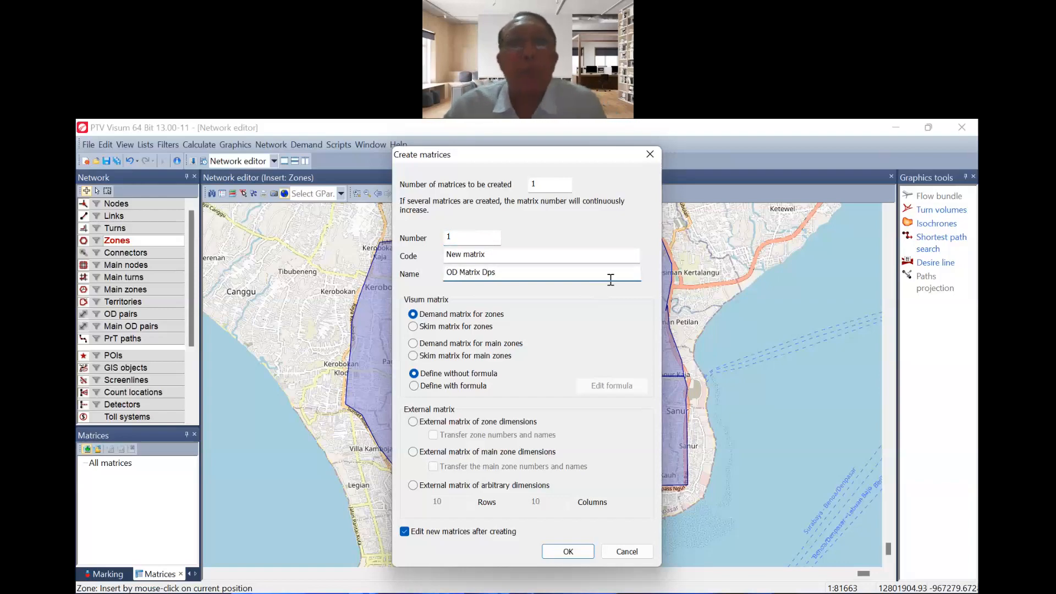
Set the matrix code to 01 and create it as a demand matrix for zones, defined without formula.
{"action": "left_click", "coordinate": [516, 253]}
{"action": "key", "text": "BackSpace"}
{"action": "key", "text": "BackSpace"}
{"action": "key", "text": "BackSpace"}
{"action": "key", "text": "BackSpace"}
{"action": "key", "text": "BackSpace"}
{"action": "key", "text": "BackSpace"}
{"action": "key", "text": "BackSpace"}
{"action": "key", "text": "BackSpace"}
{"action": "key", "text": "BackSpace"}
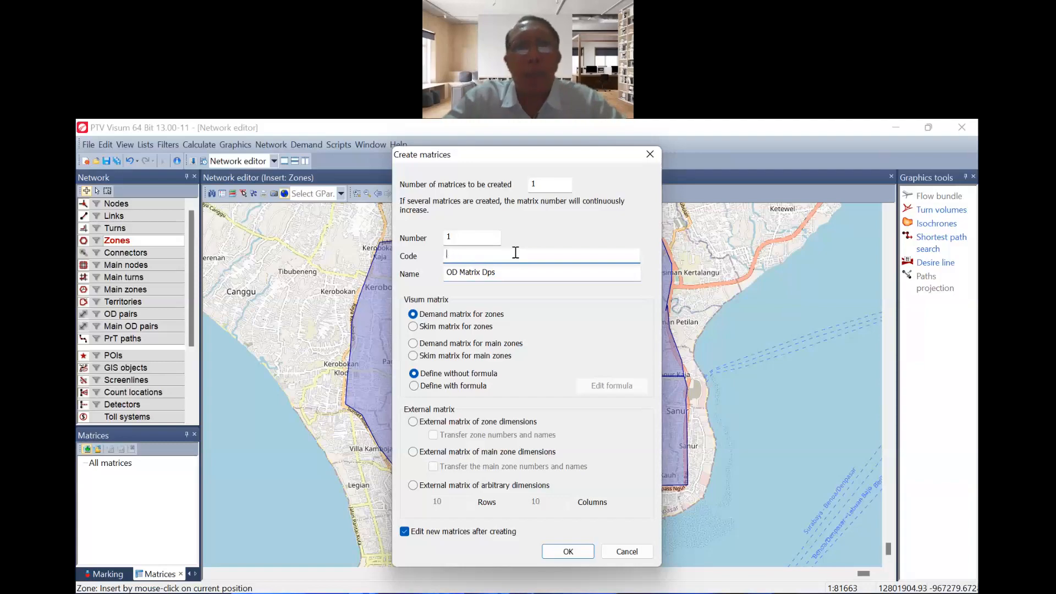
{"action": "type", "text": "01"}
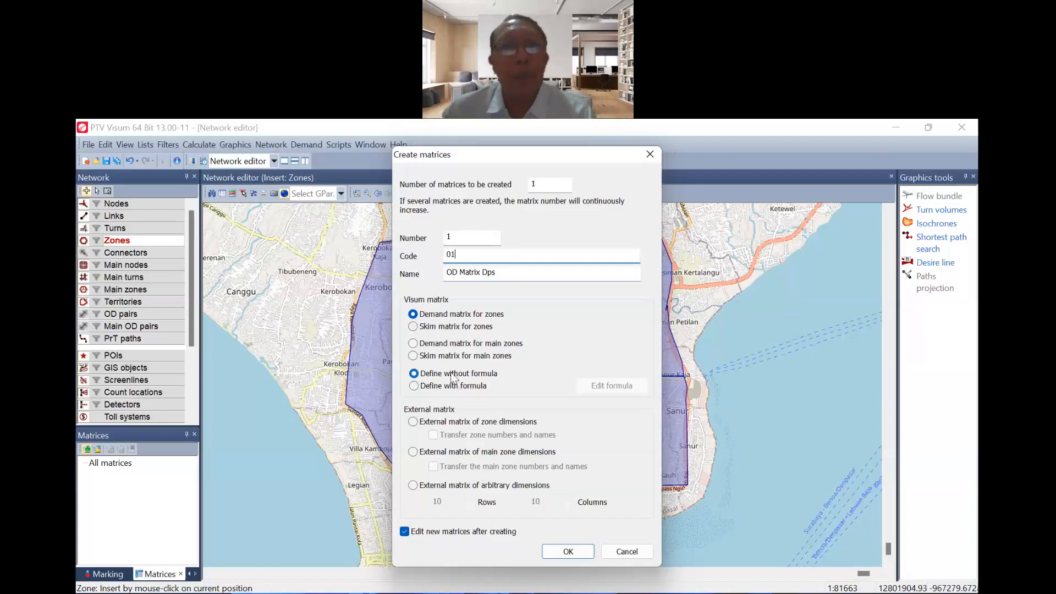
{"action": "left_click", "coordinate": [576, 553]}
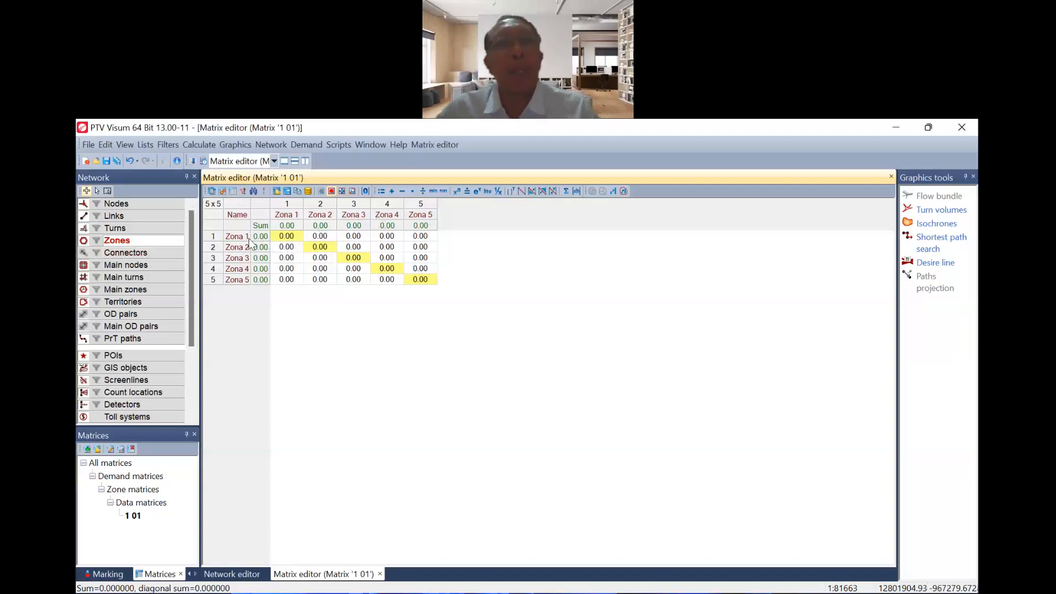
Enter a demand of 1000 from Zona 1 to Zona 2 in the matrix.
{"action": "left_click", "coordinate": [320, 236]}
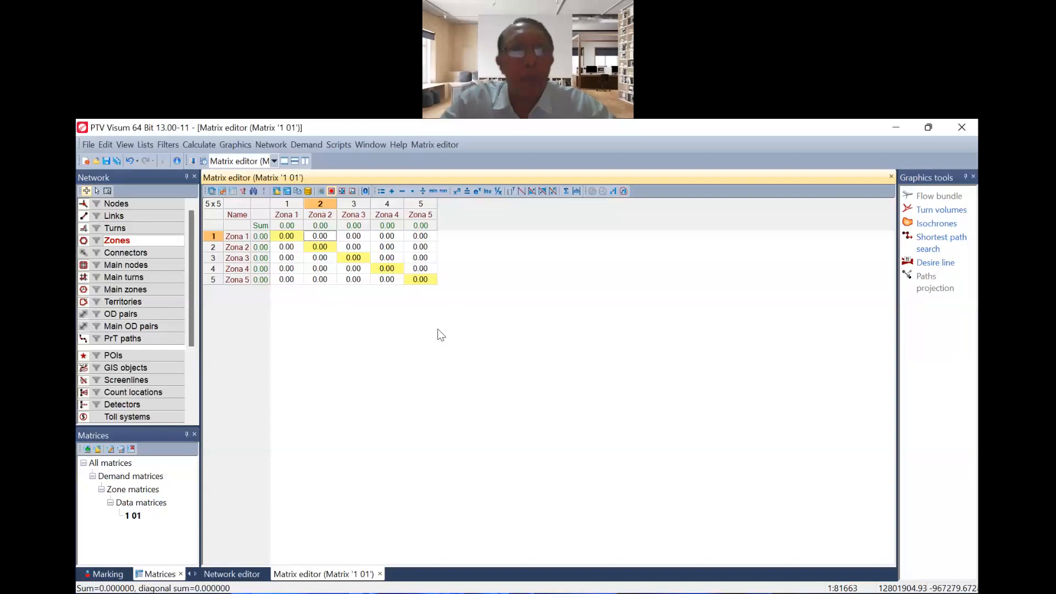
{"action": "type", "text": "1000"}
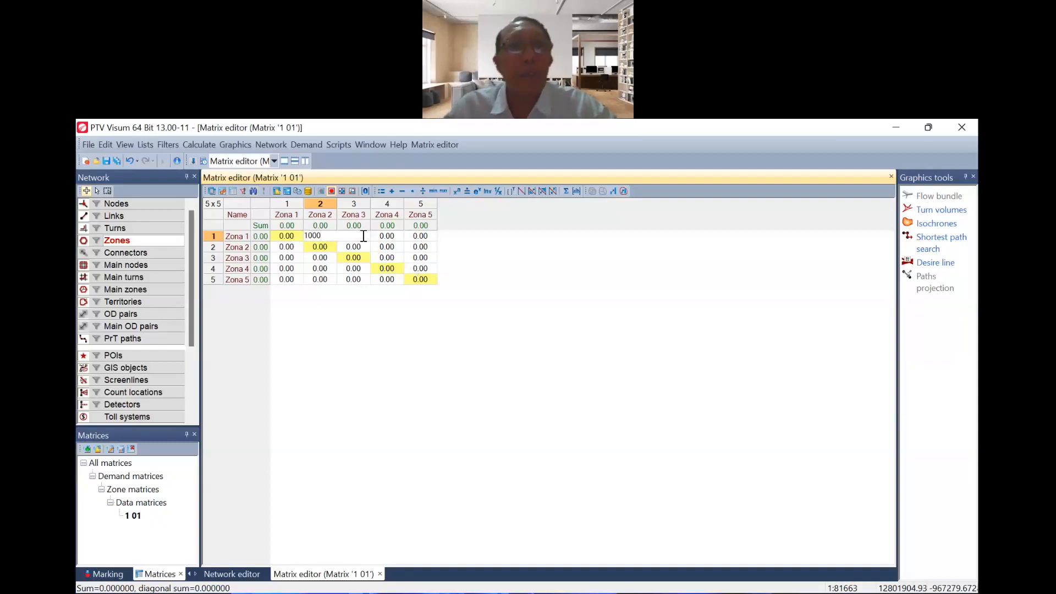
{"action": "type", "text": "500"}
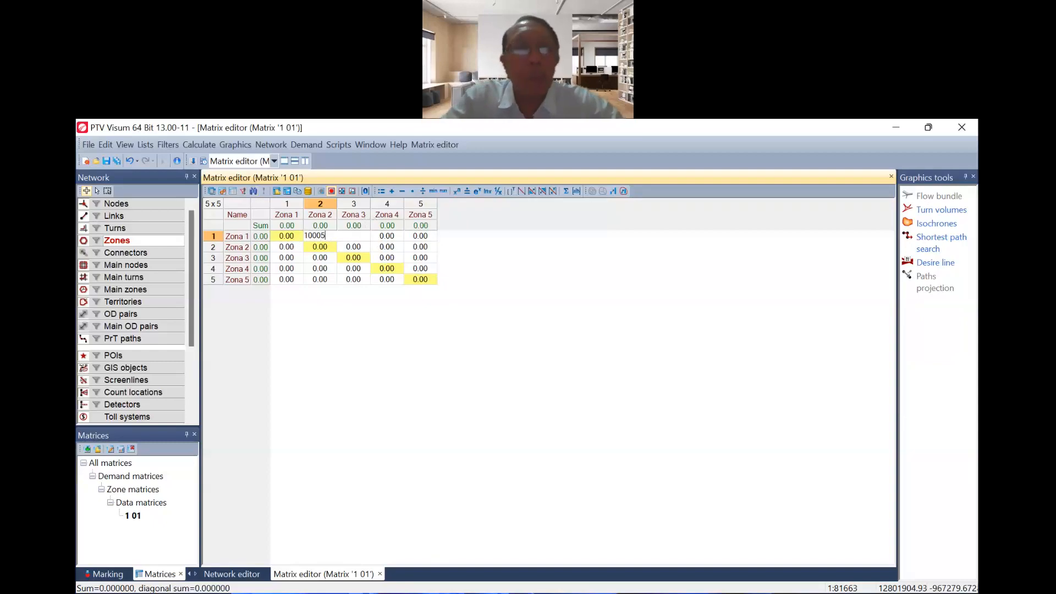
{"action": "key", "text": "BackSpace"}
{"action": "key", "text": "BackSpace"}
{"action": "key", "text": "BackSpace"}
{"action": "key", "text": "BackSpace"}
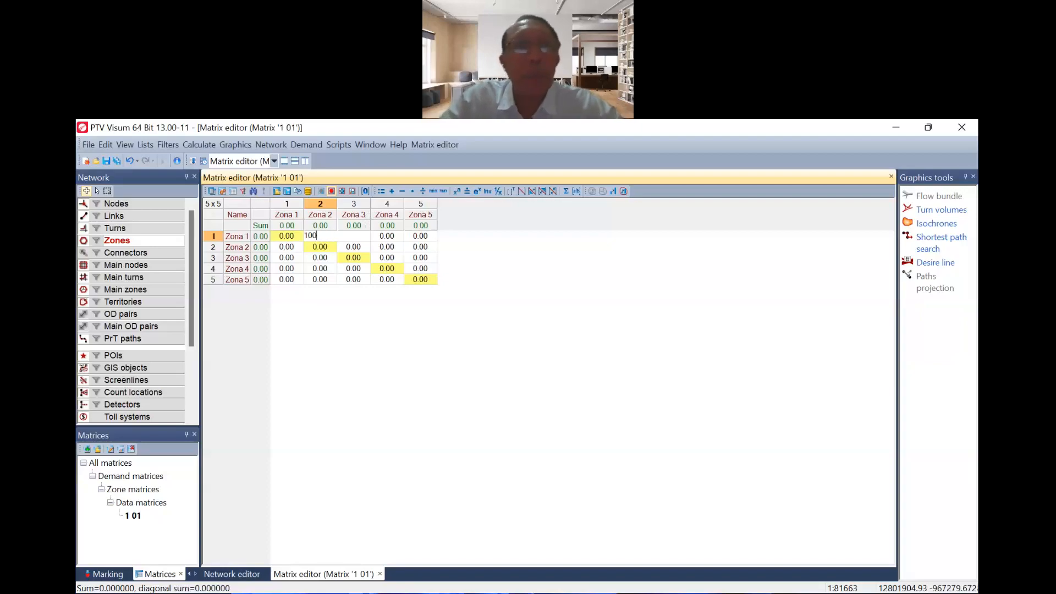
{"action": "type", "text": "0"}
{"action": "key", "text": "Return"}
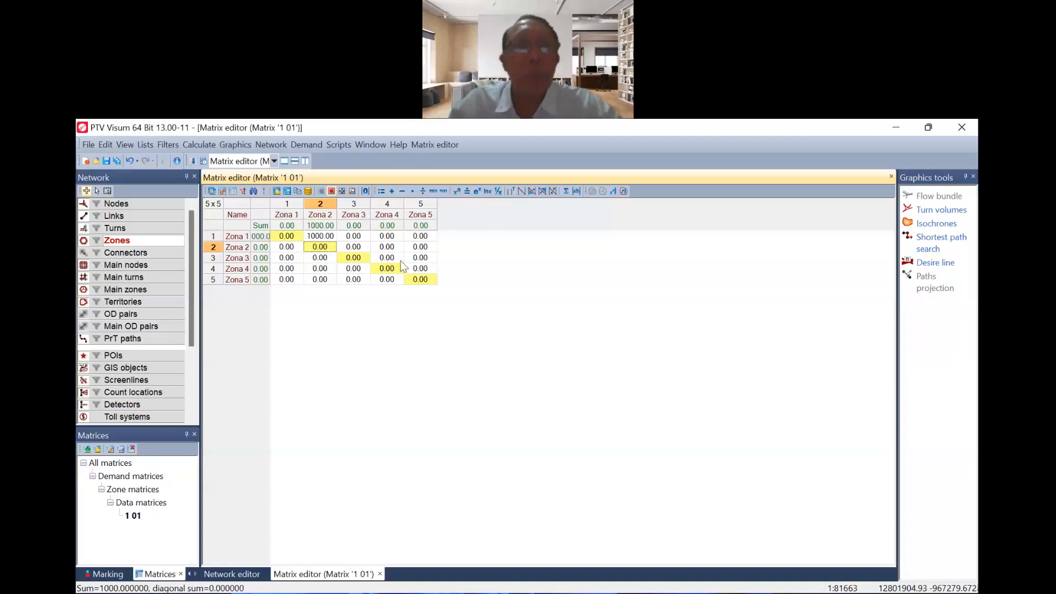
Enter a demand of 500 from Zona 1 to Zona 3 in the matrix.
{"action": "left_click", "coordinate": [360, 238]}
{"action": "type", "text": "5000"}
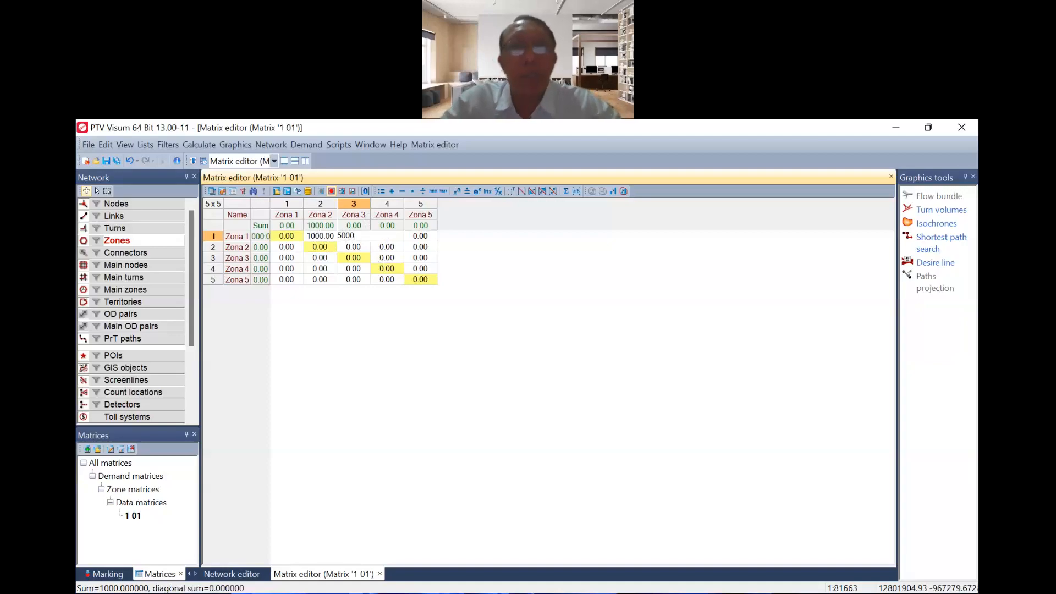
{"action": "key", "text": "BackSpace"}
{"action": "key", "text": "Return"}
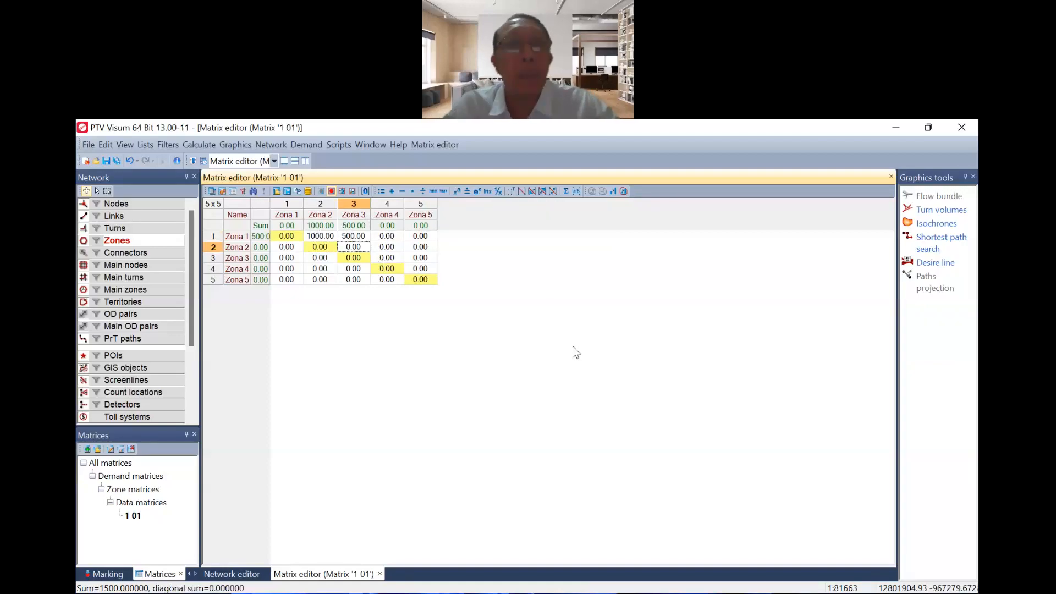
Enter demands from Zona 1 of 200 to Zona 4 and 100 to Zona 5 in the matrix.
{"action": "left_click", "coordinate": [392, 237]}
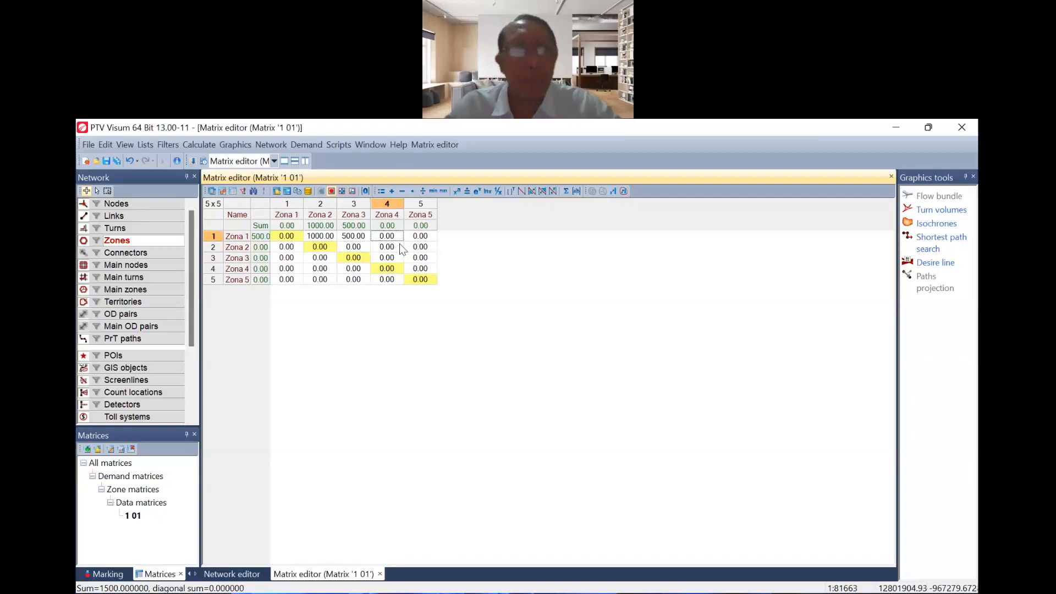
{"action": "type", "text": "200"}
{"action": "key", "text": "Return"}
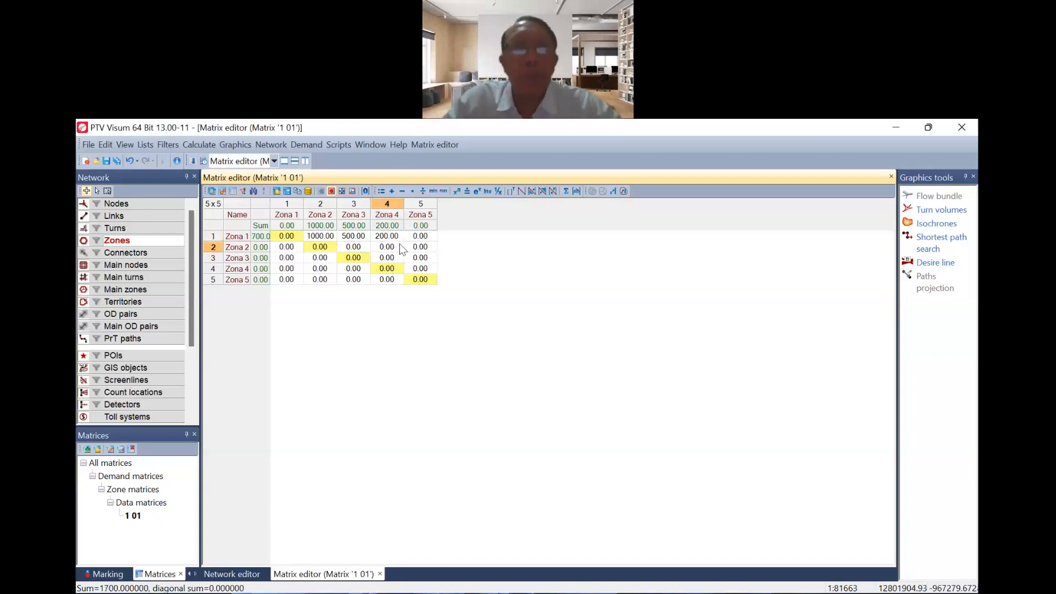
{"action": "left_click", "coordinate": [434, 236]}
{"action": "type", "text": "100"}
{"action": "key", "text": "Return"}
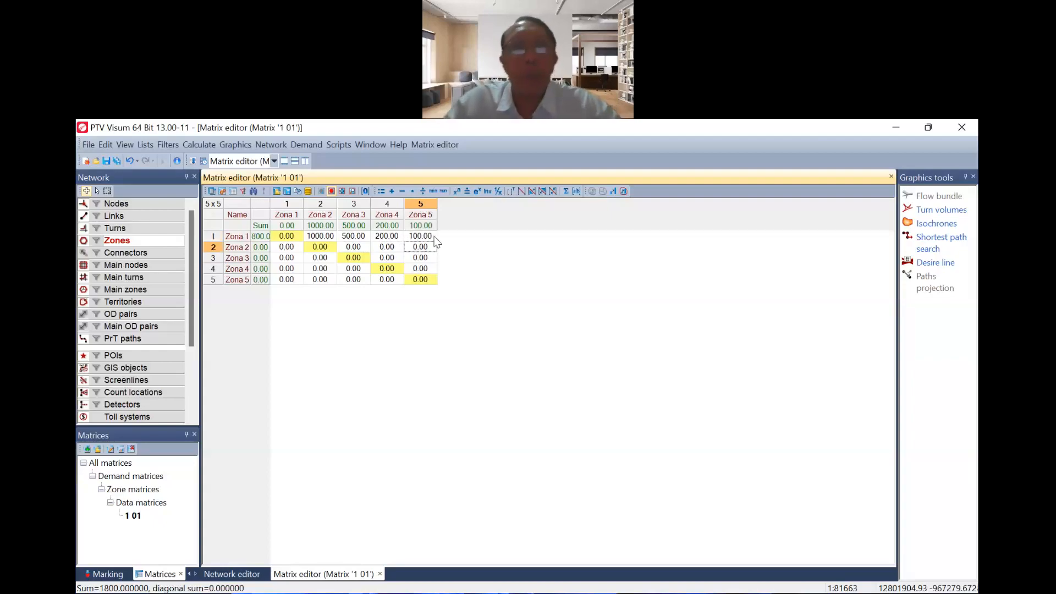
Enter demands from Zona 2 of 2000 to Zona 1 and 500 to Zona 3 in the matrix.
{"action": "left_click", "coordinate": [281, 249]}
{"action": "type", "text": "2000"}
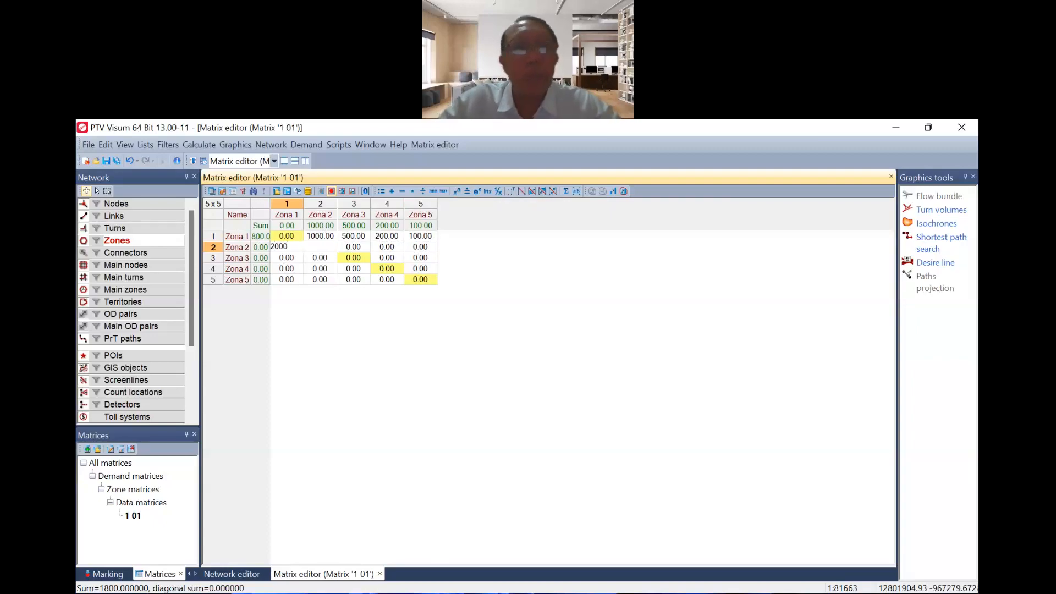
{"action": "key", "text": "Return"}
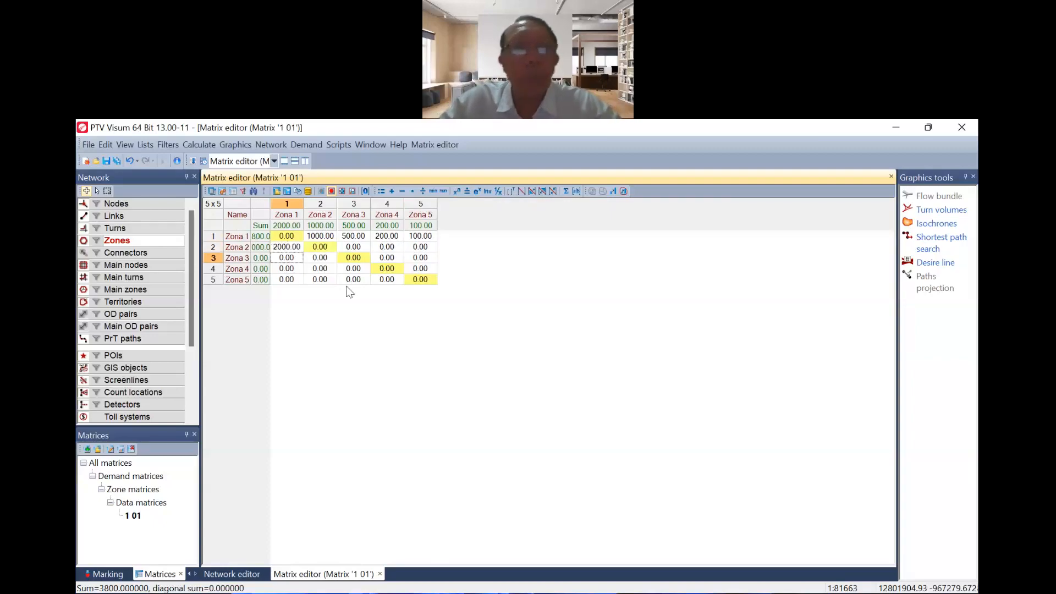
{"action": "left_click", "coordinate": [354, 246]}
{"action": "type", "text": "500"}
{"action": "key", "text": "Tab"}
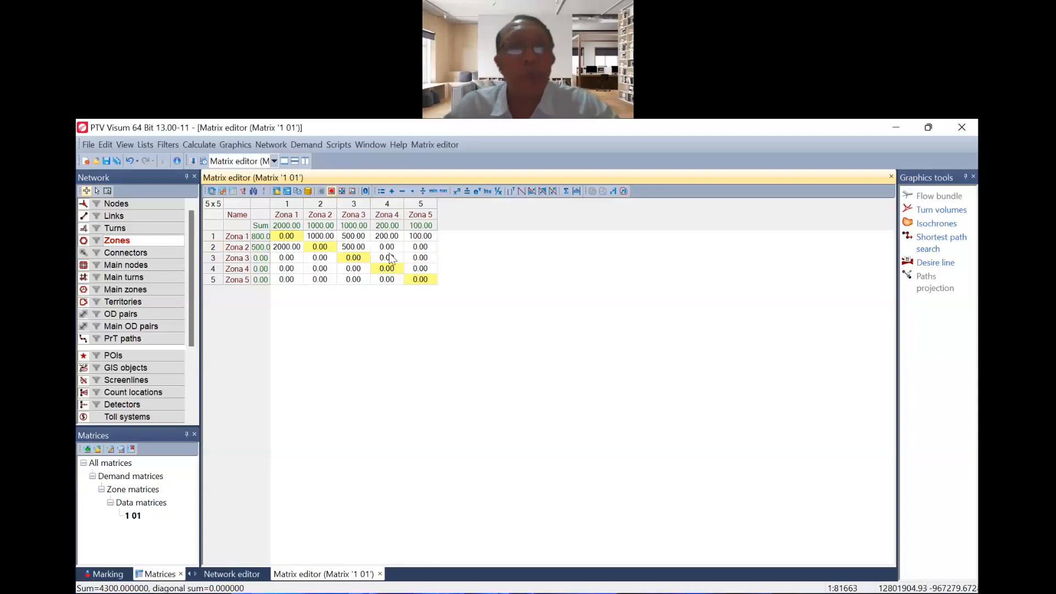
Enter demands from Zona 2 of 300 to Zona 4 and 200 to Zona 5 in the matrix.
{"action": "type", "text": "300"}
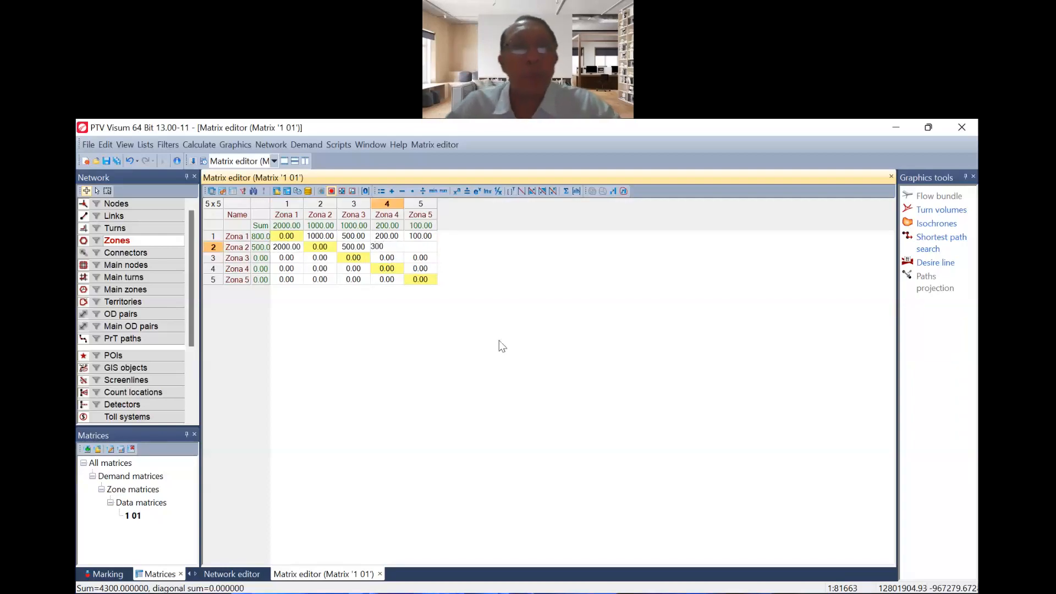
{"action": "left_click", "coordinate": [422, 250]}
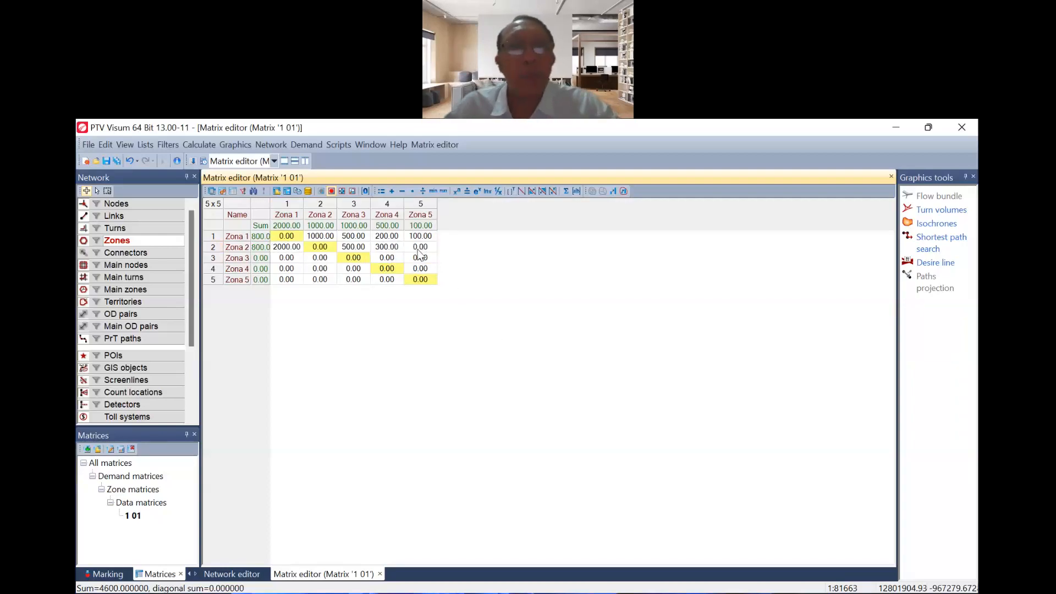
{"action": "type", "text": "200"}
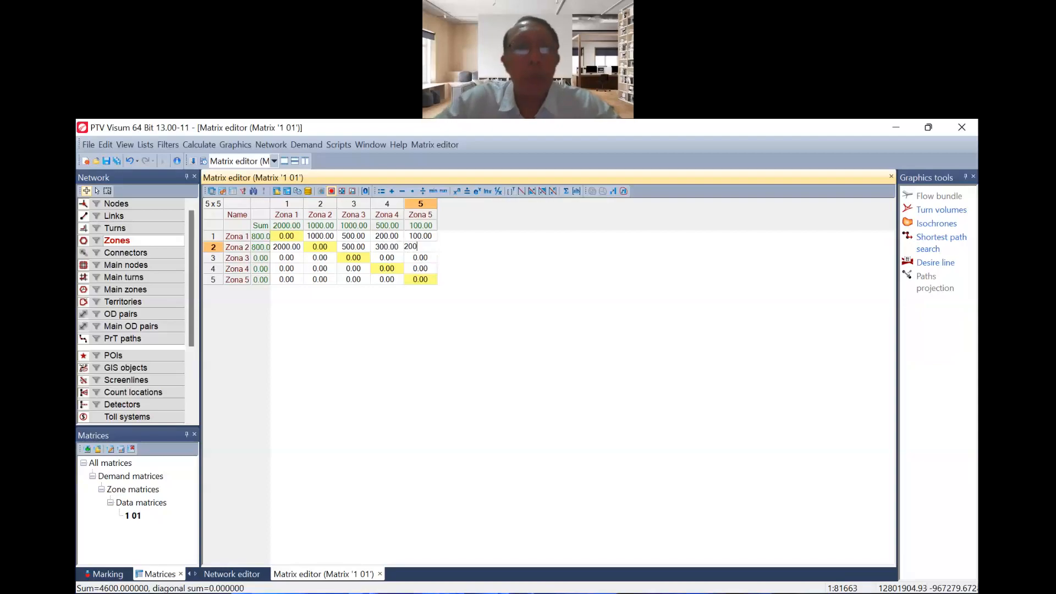
{"action": "key", "text": "Return"}
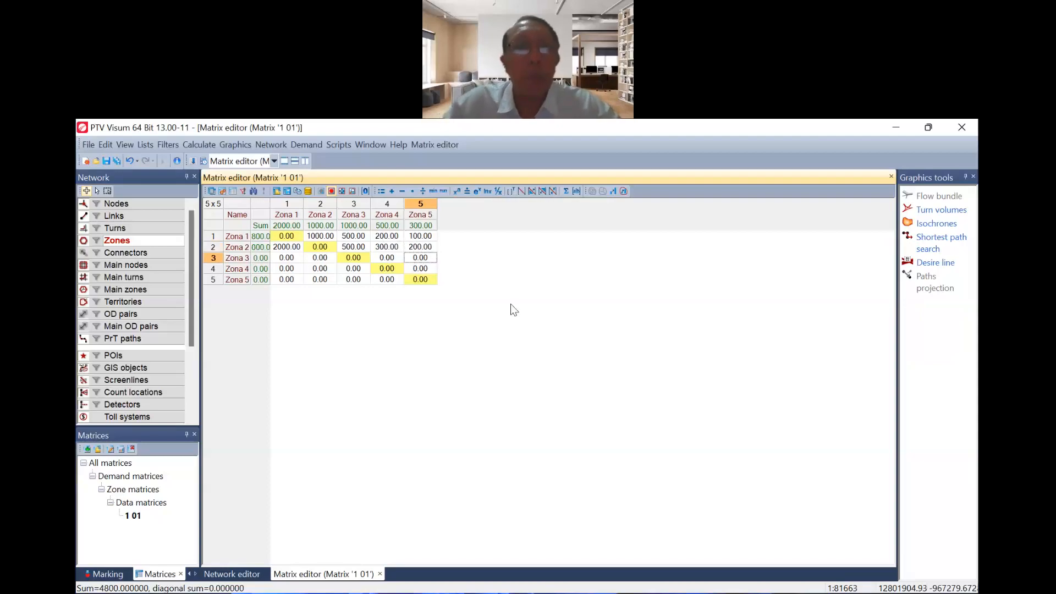
Enter demands from Zona 3 of 600 to Zona 1 and 300 to Zona 2 in the matrix.
{"action": "left_click", "coordinate": [297, 258]}
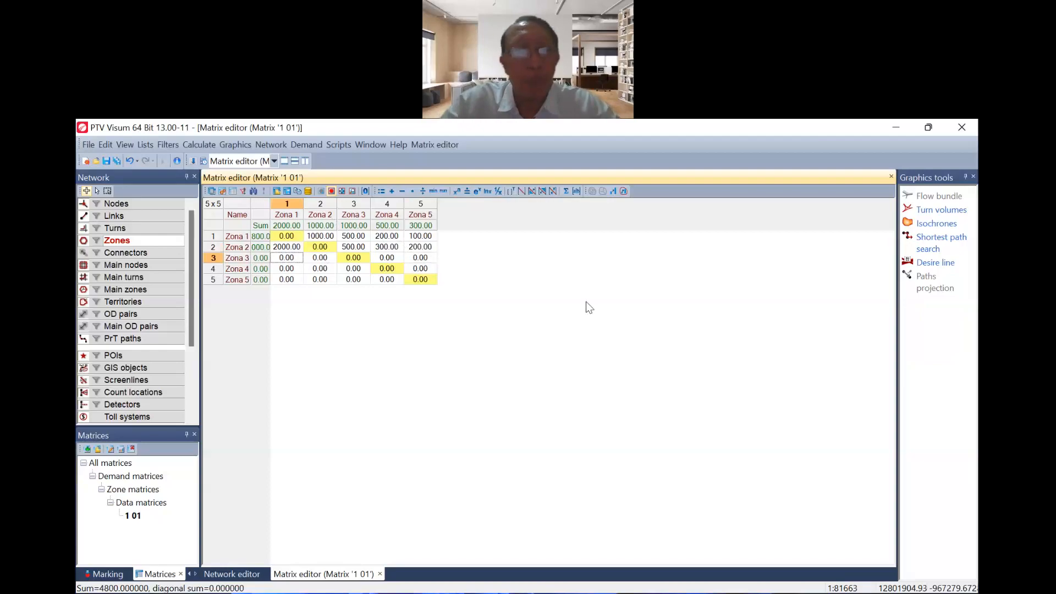
{"action": "type", "text": "600"}
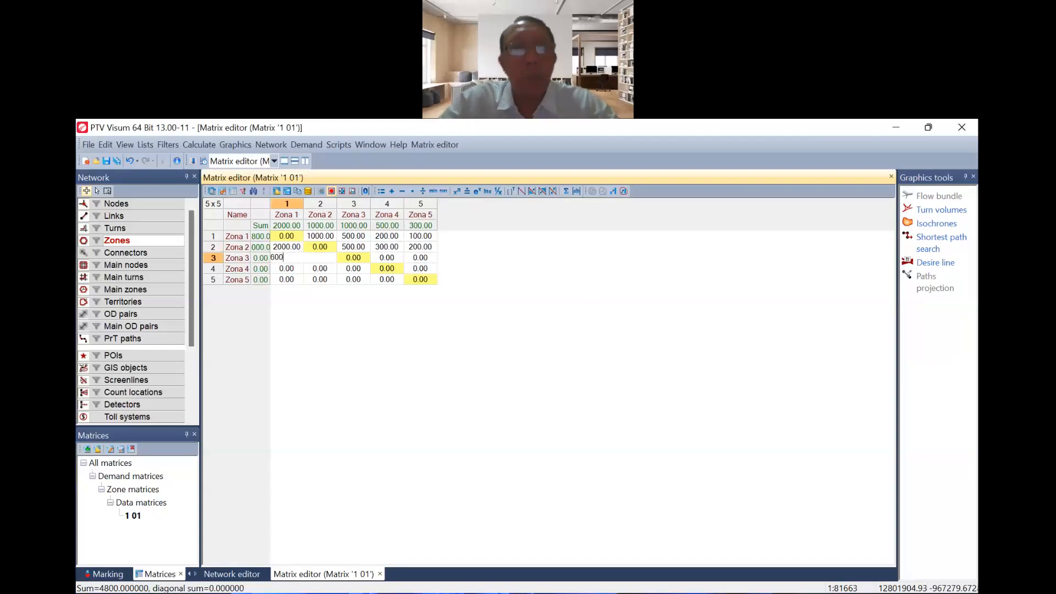
{"action": "key", "text": "Return"}
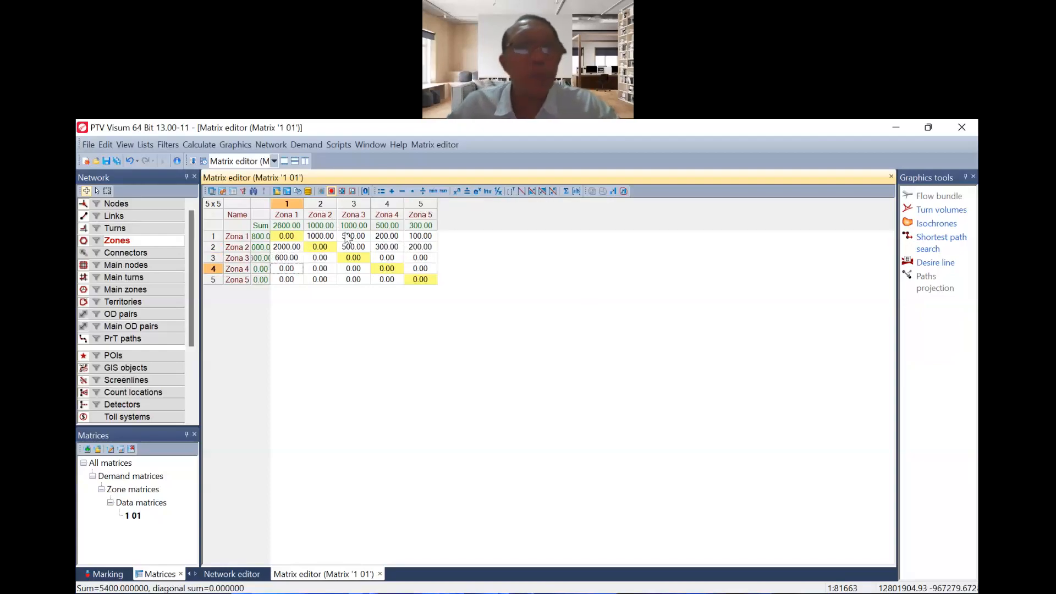
{"action": "left_click", "coordinate": [319, 258]}
{"action": "type", "text": "300"}
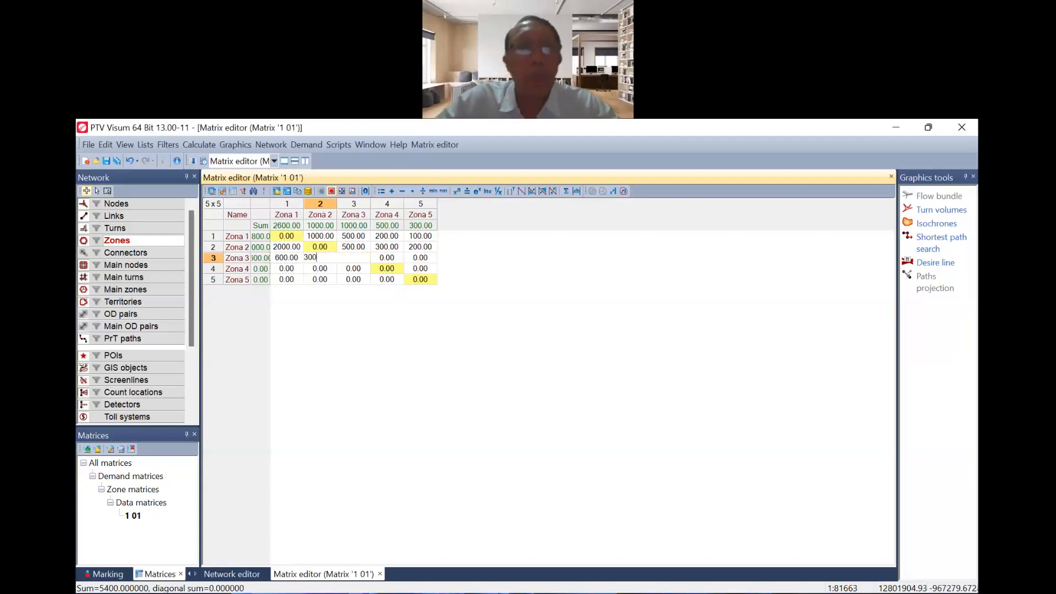
{"action": "key", "text": "Return"}
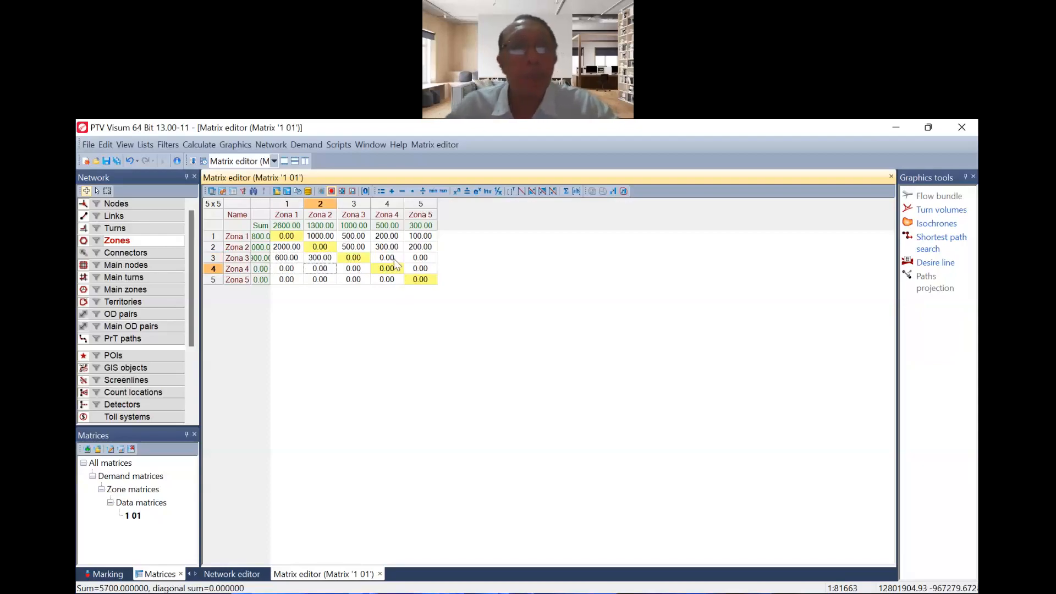
Enter demands from Zona 3 of 1000 to Zona 4 and 2000 to Zona 5 in the matrix.
{"action": "left_click", "coordinate": [395, 258]}
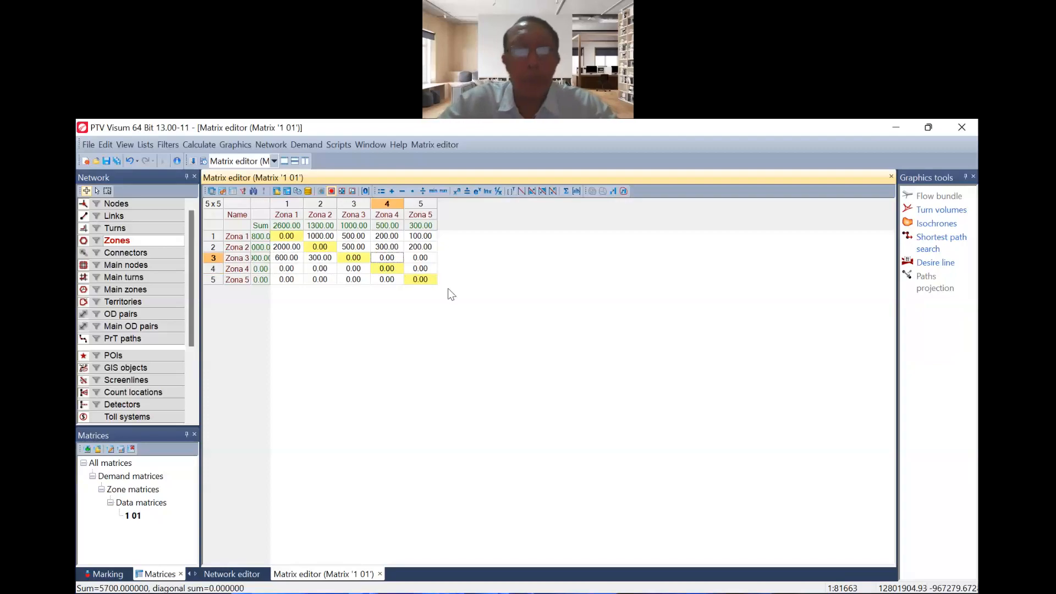
{"action": "type", "text": "100"}
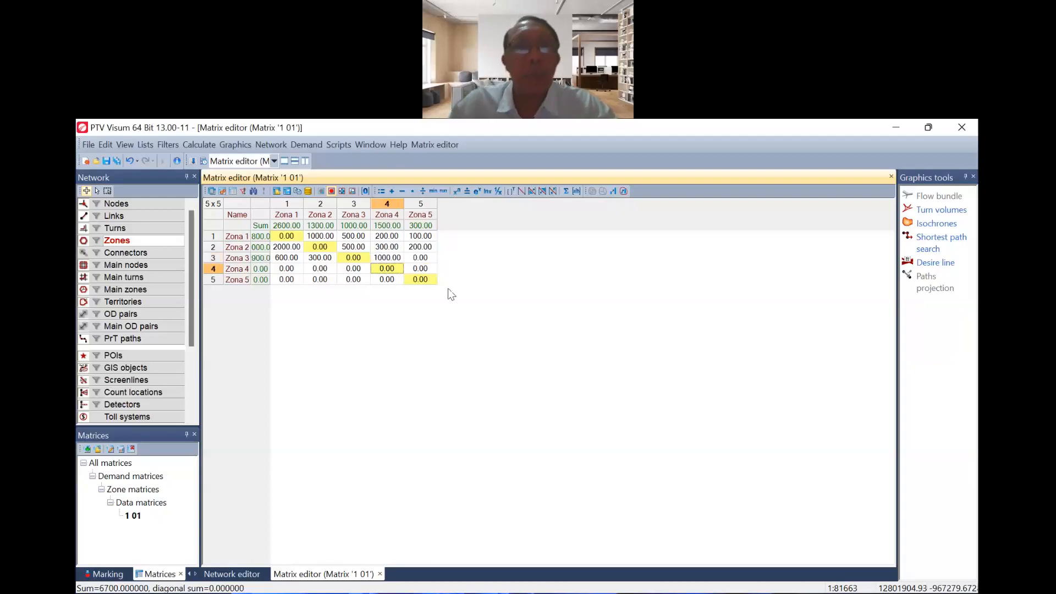
{"action": "left_click", "coordinate": [432, 259]}
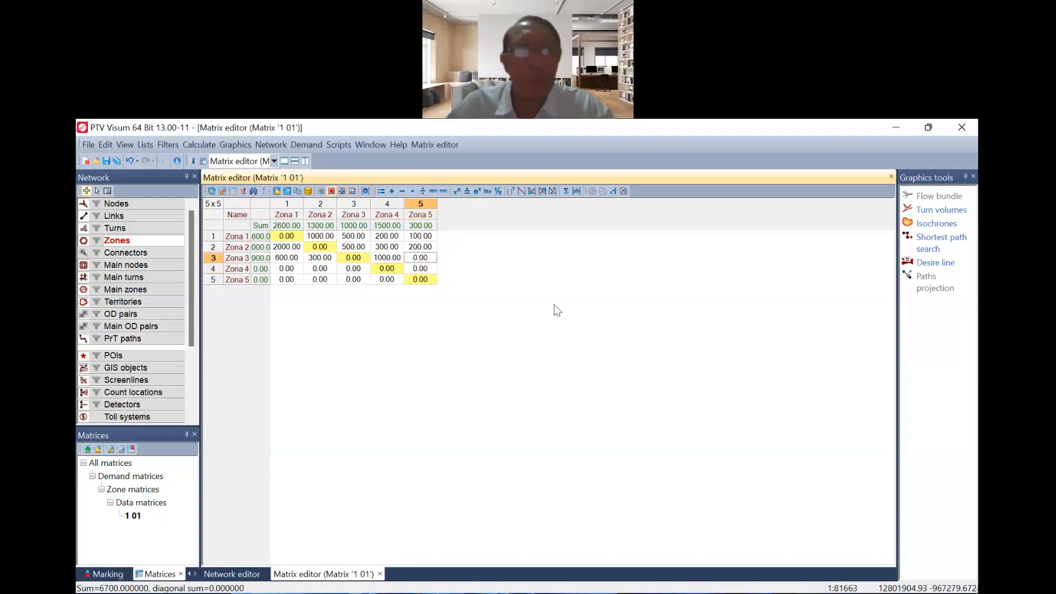
{"action": "type", "text": "2000"}
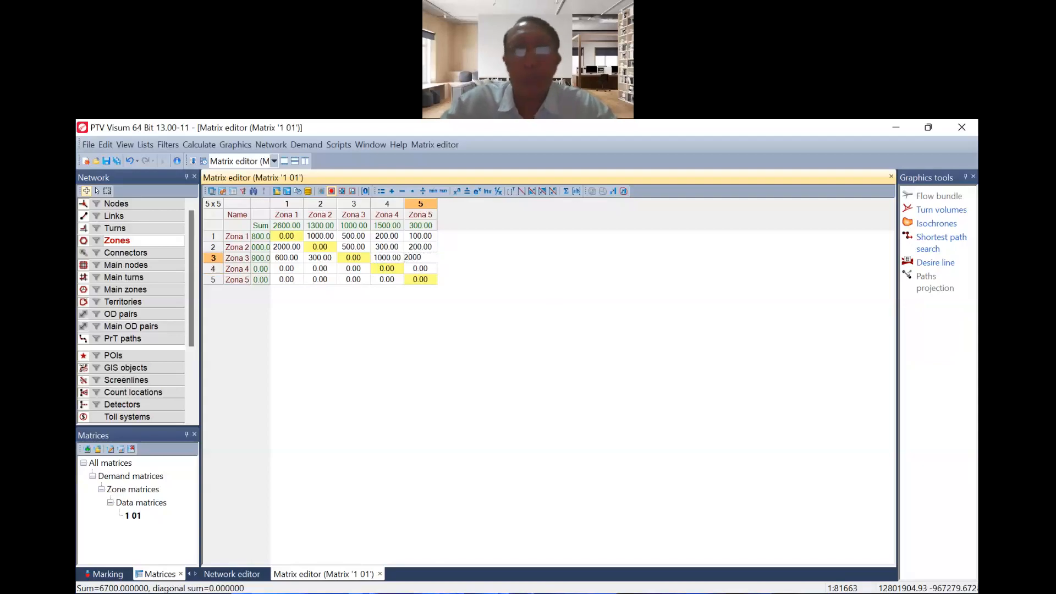
{"action": "key", "text": "Return"}
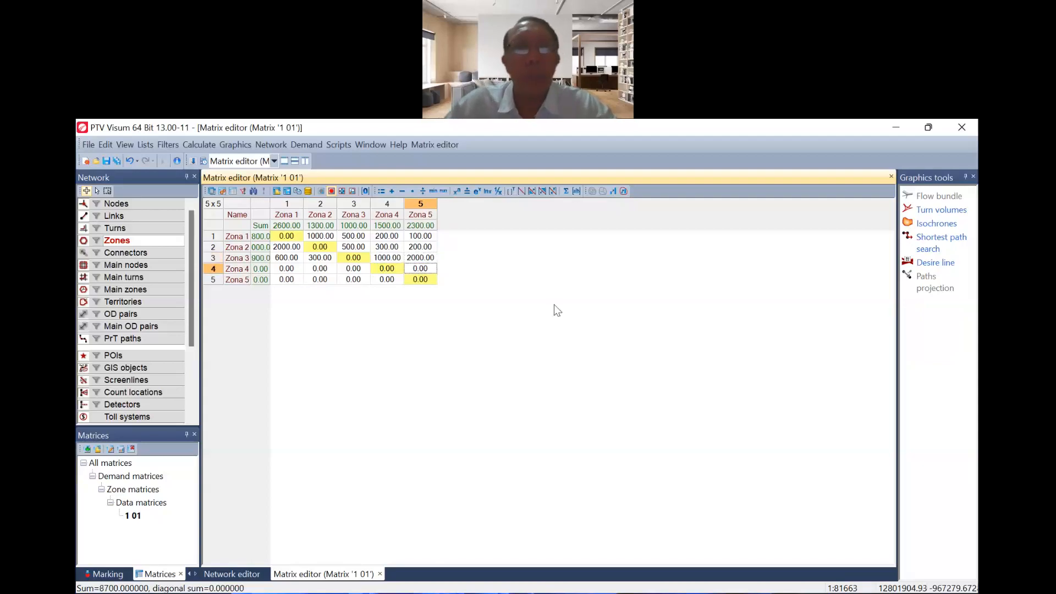
Enter demands from Zona 4 of 500 to Zona 1 and 300 to Zona 2 in the matrix.
{"action": "left_click", "coordinate": [295, 268]}
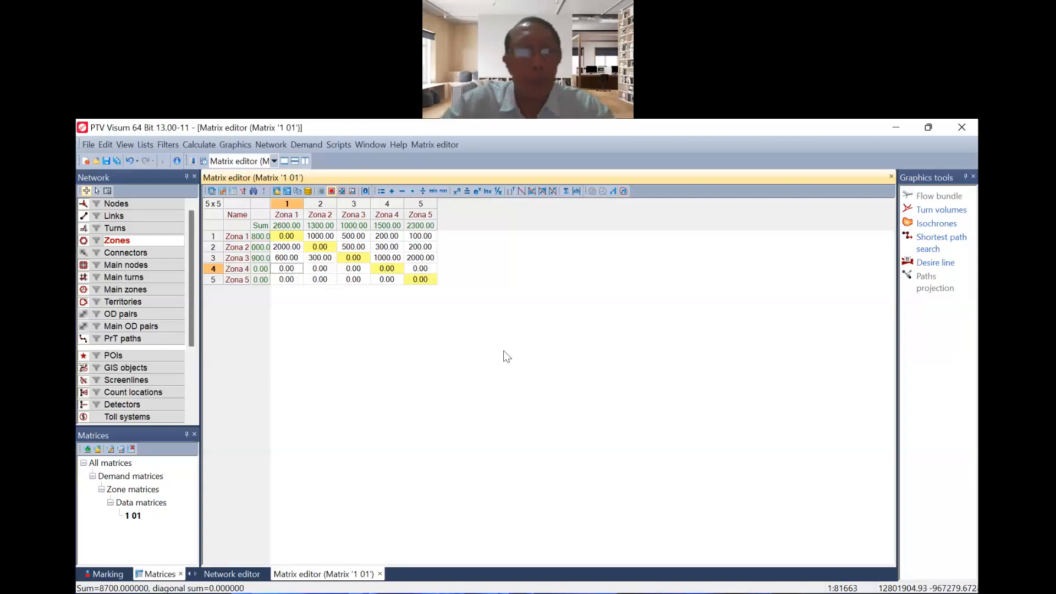
{"action": "type", "text": "500"}
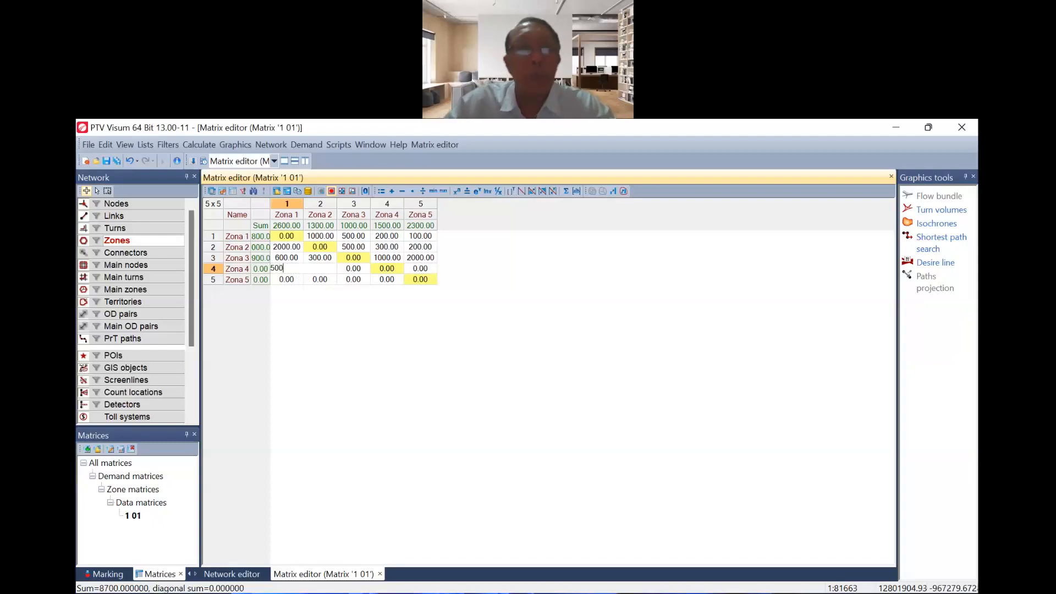
{"action": "key", "text": "Return"}
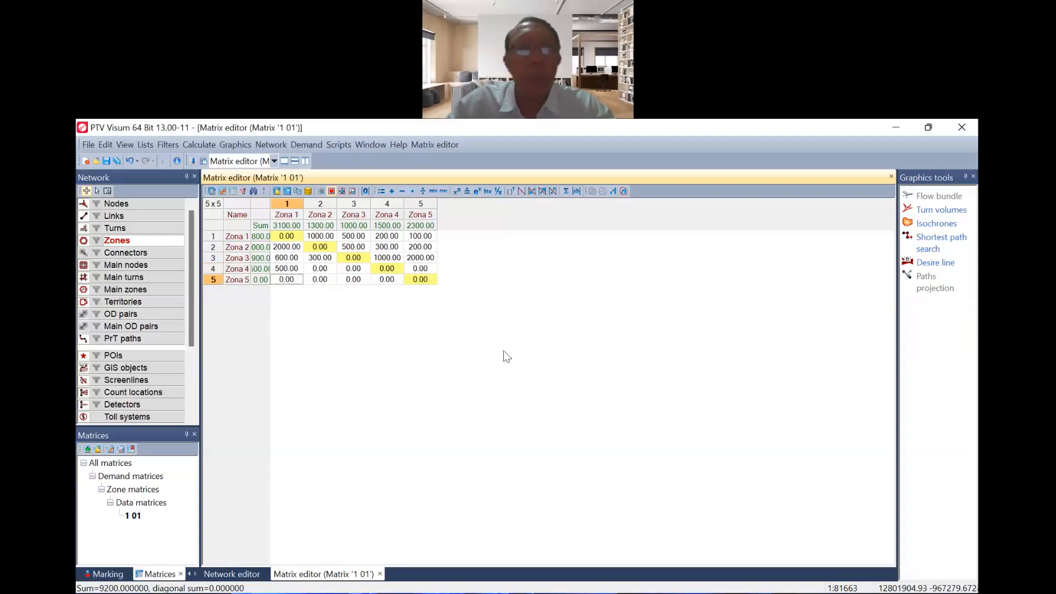
{"action": "left_click", "coordinate": [323, 270]}
{"action": "type", "text": "300"}
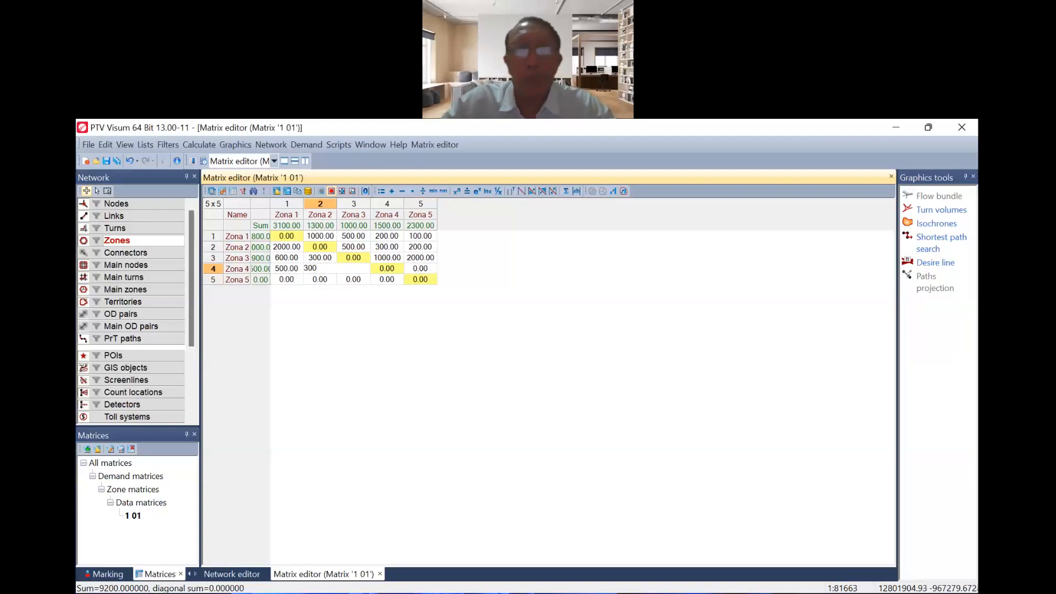
{"action": "key", "text": "Return"}
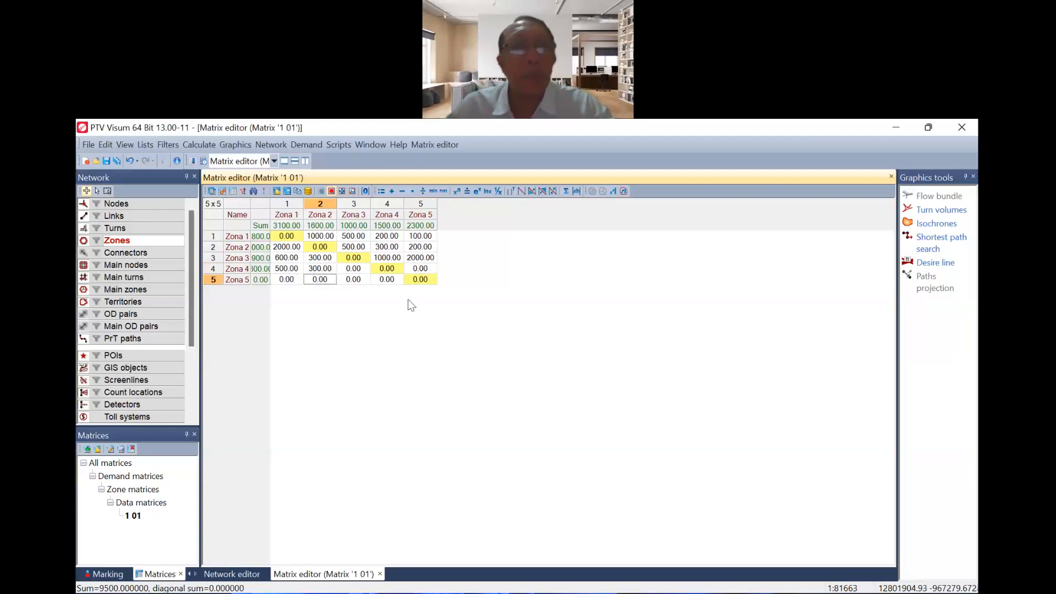
Enter demands from Zona 4 of 100 to Zona 3 and 900 to Zona 5 in the matrix.
{"action": "left_click", "coordinate": [353, 269]}
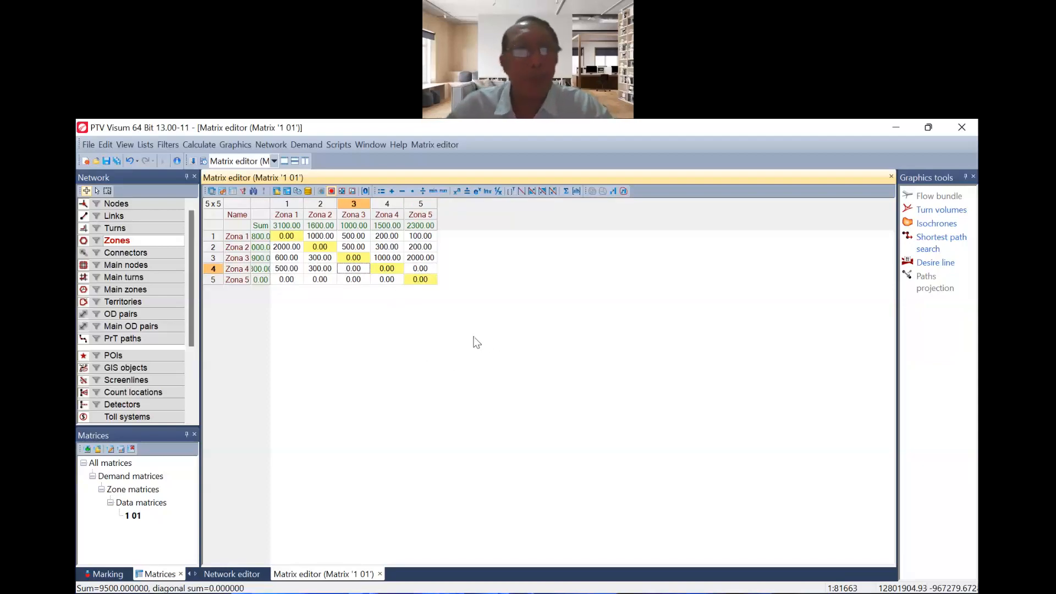
{"action": "type", "text": "100"}
{"action": "key", "text": "Return"}
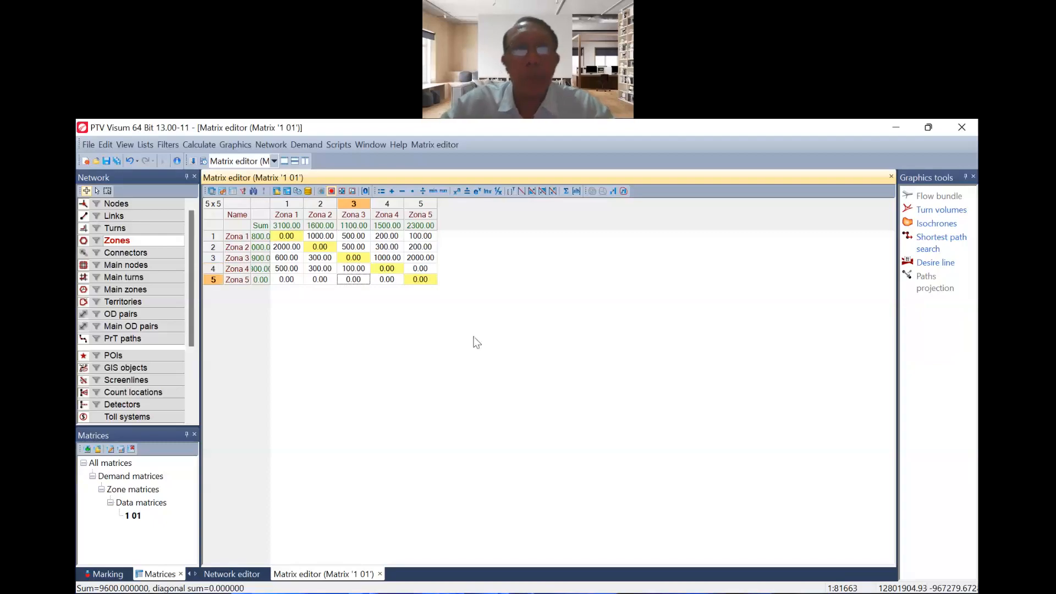
{"action": "left_click", "coordinate": [421, 269]}
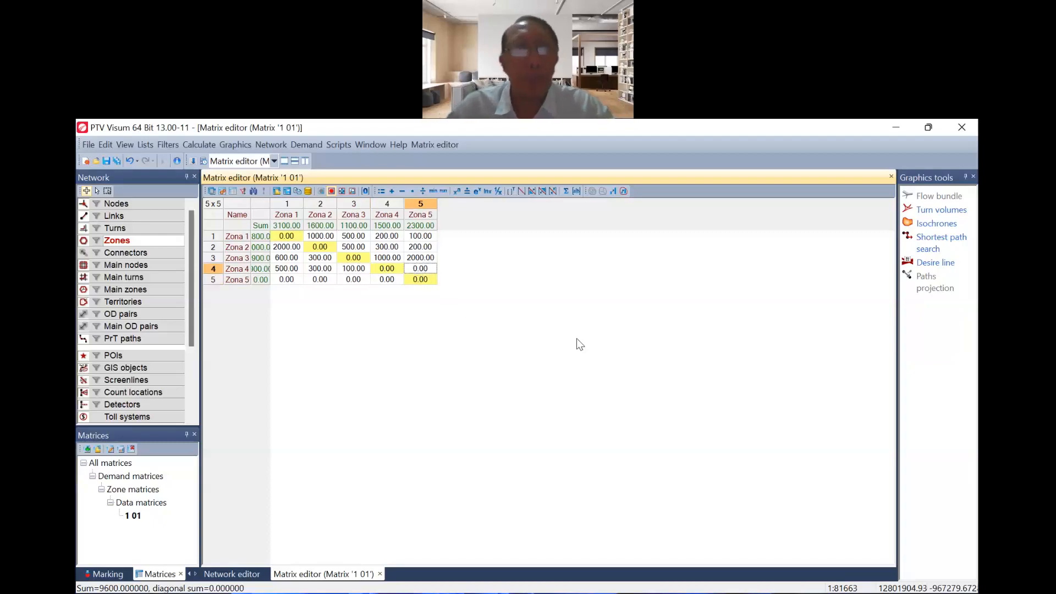
{"action": "type", "text": "9"}
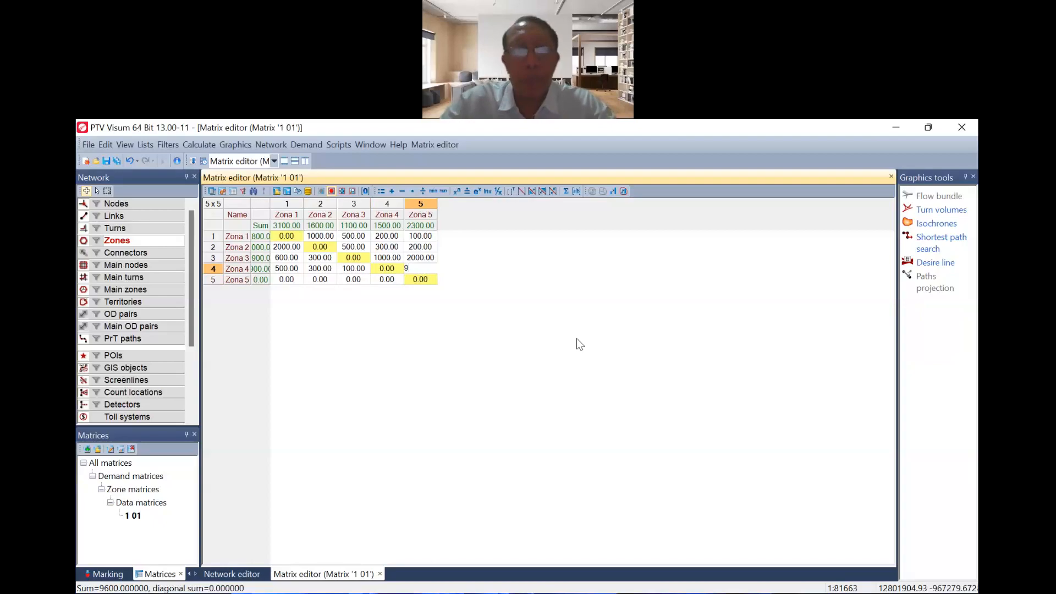
{"action": "key", "text": "Return"}
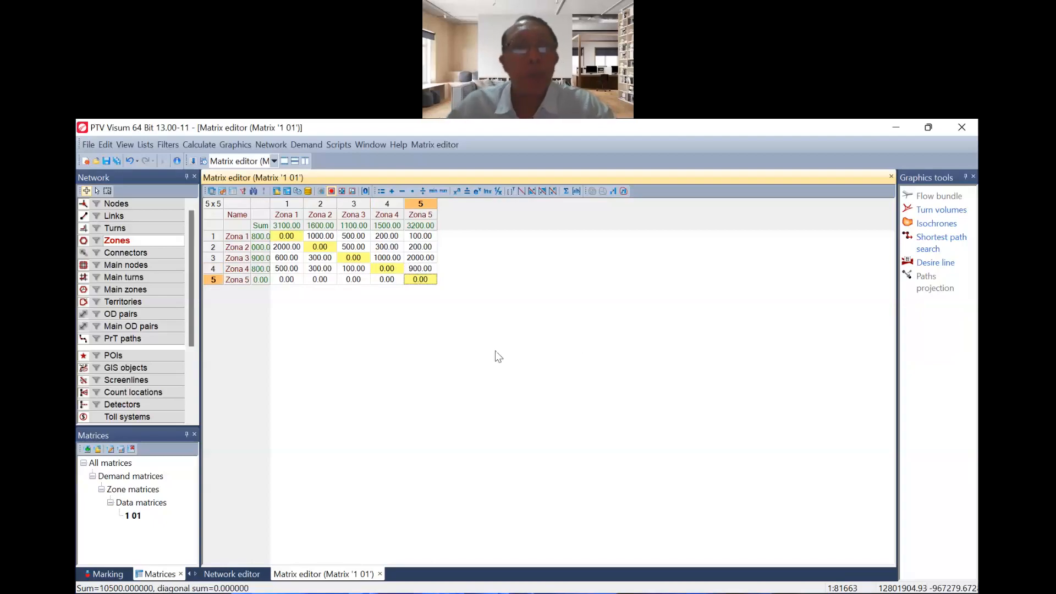
Fill the Zona 5 row with demands of 1100 to Zona 1, 800 to Zona 2 and 500 to Zona 3.
{"action": "left_click", "coordinate": [287, 280]}
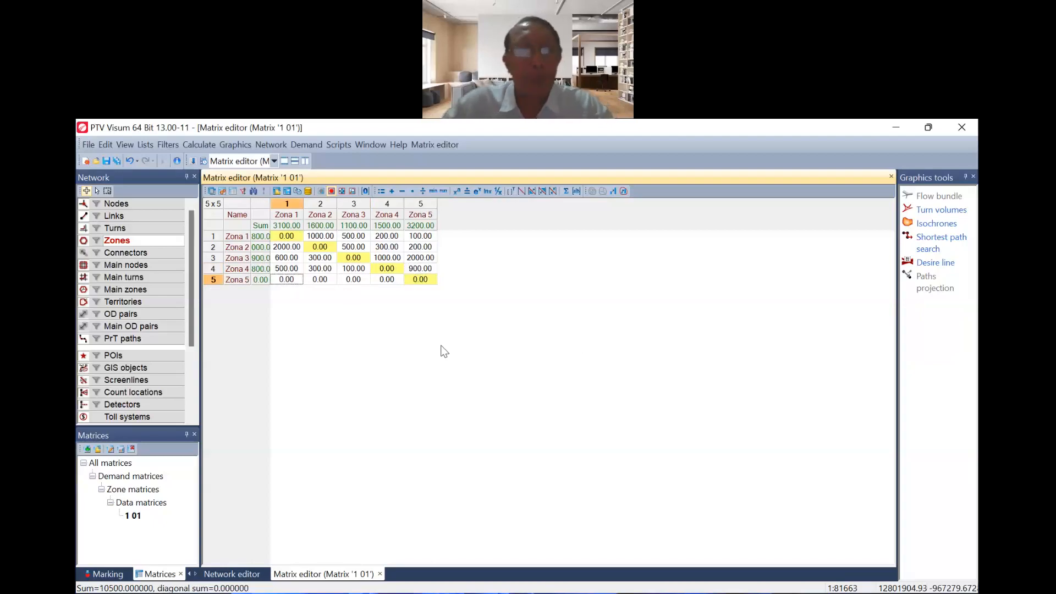
{"action": "type", "text": "11"}
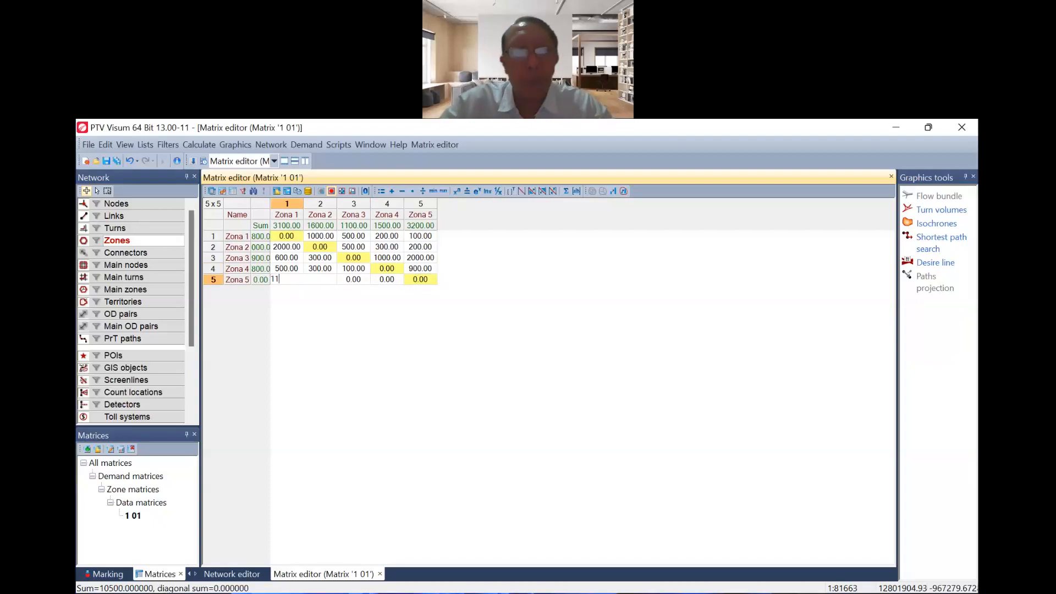
{"action": "key", "text": "Return"}
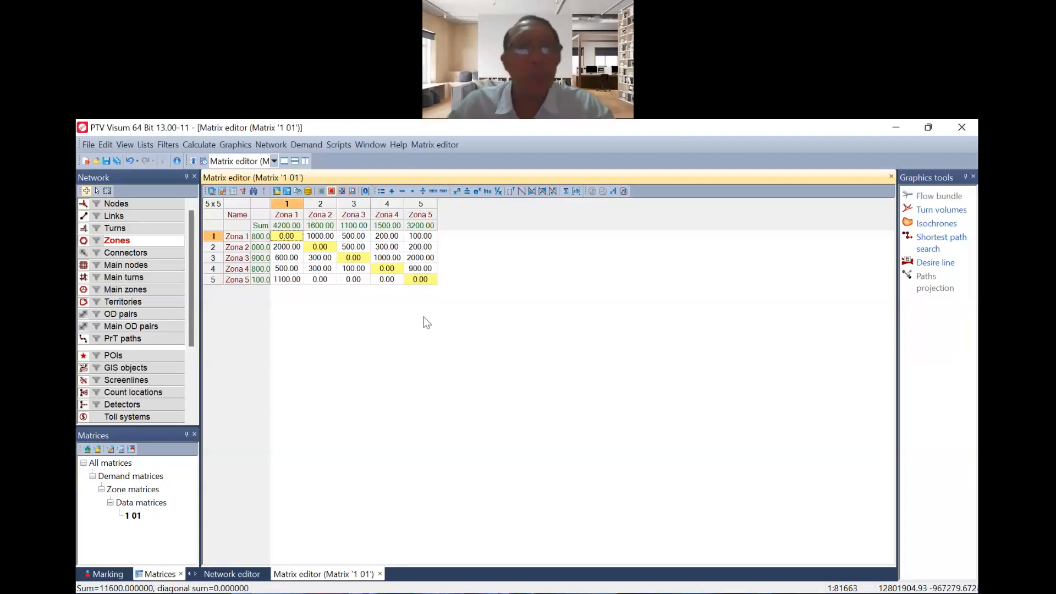
{"action": "left_click", "coordinate": [325, 279]}
{"action": "type", "text": "800"}
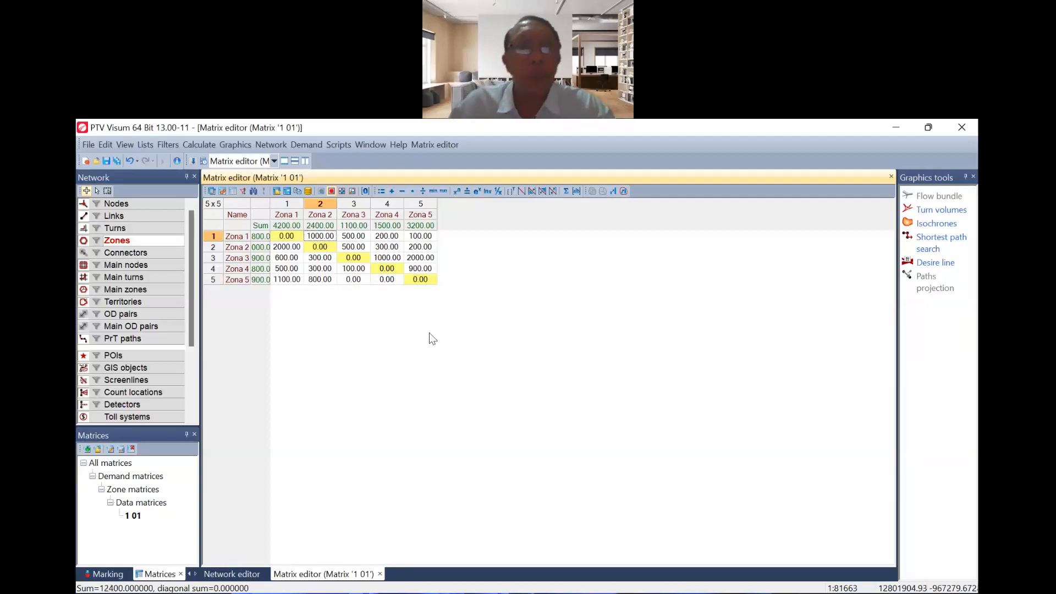
{"action": "key", "text": "Tab"}
{"action": "type", "text": "500"}
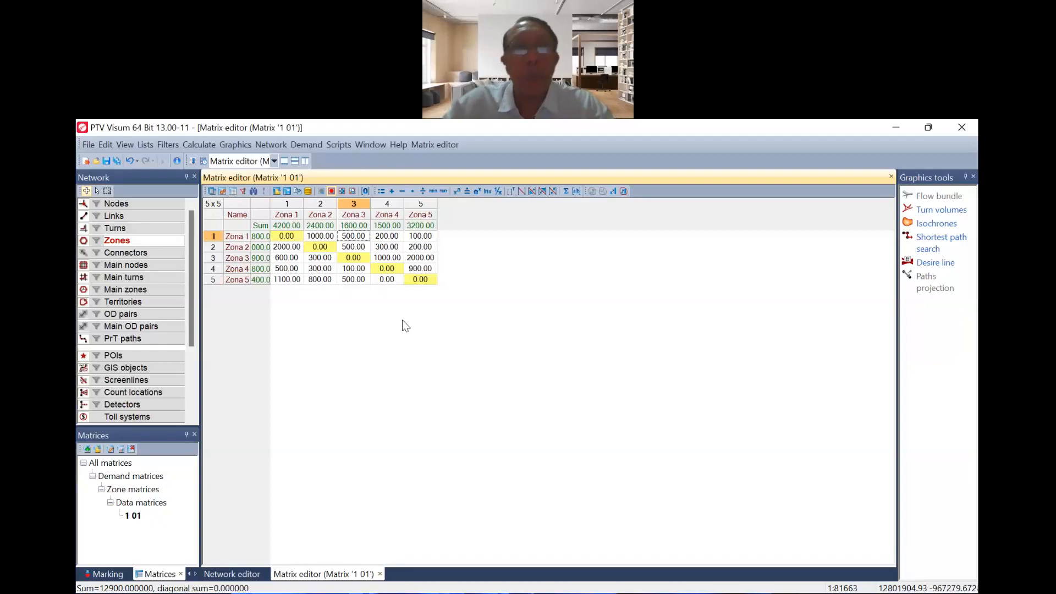
Enter a demand of 300 from Zona 5 to Zona 4 in the matrix.
{"action": "left_click", "coordinate": [386, 278]}
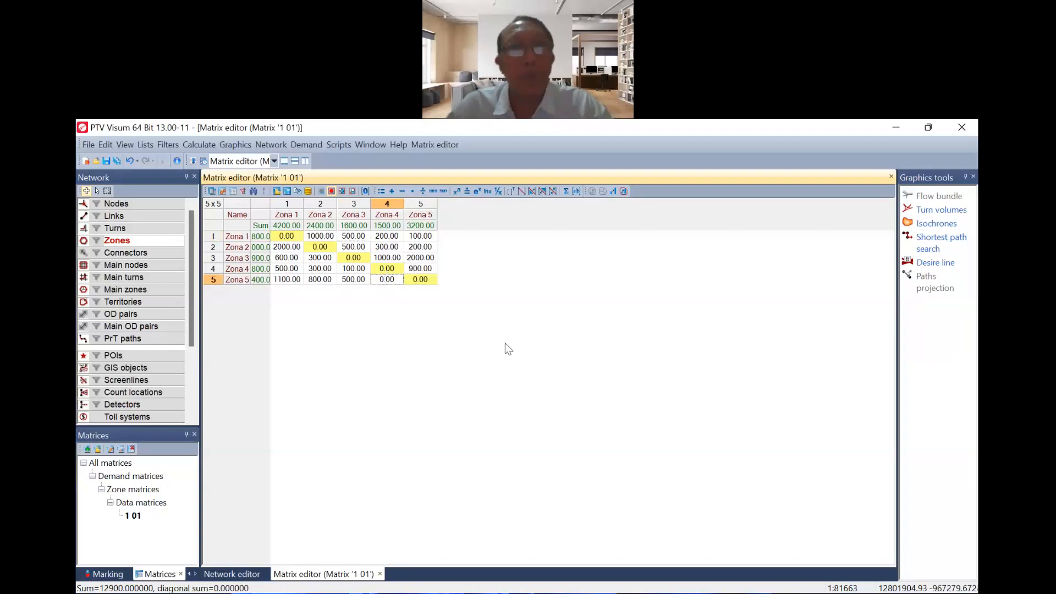
{"action": "type", "text": "300"}
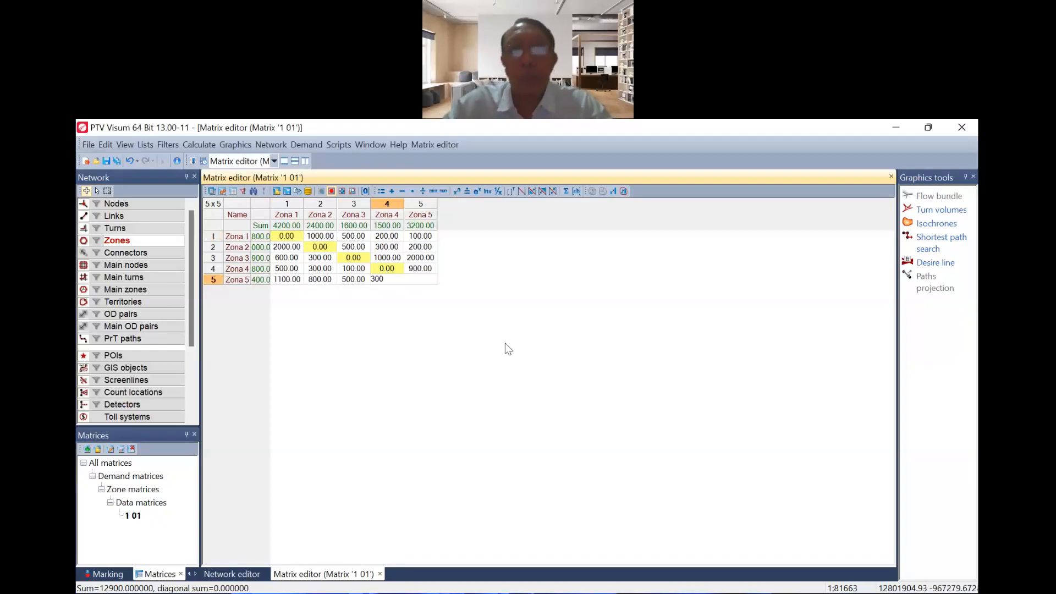
{"action": "key", "text": "Return"}
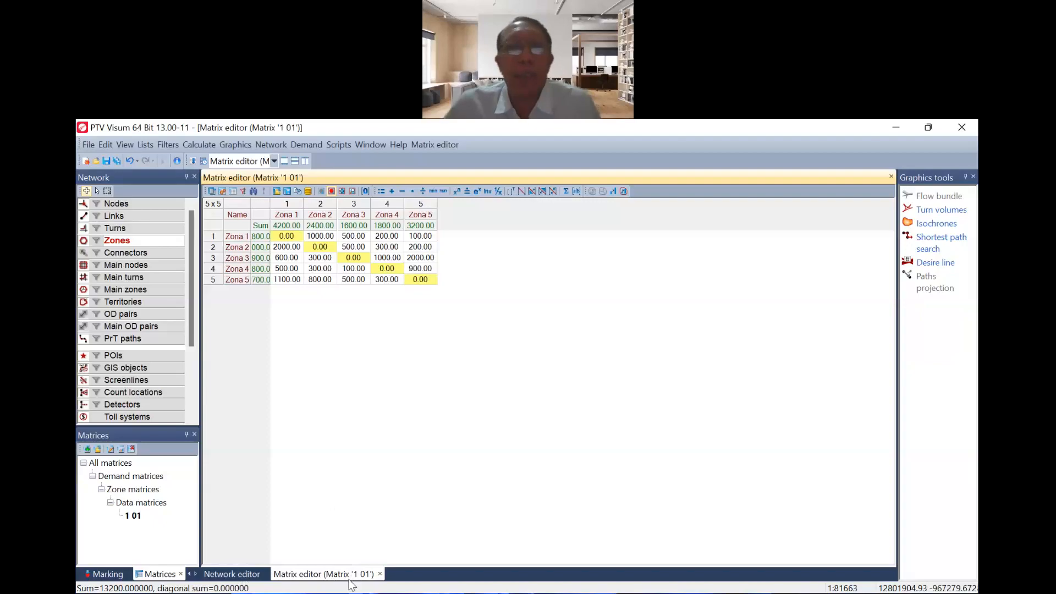
Return to the network map and show the OD pairs as desire lines between the five zones.
{"action": "left_click", "coordinate": [237, 577]}
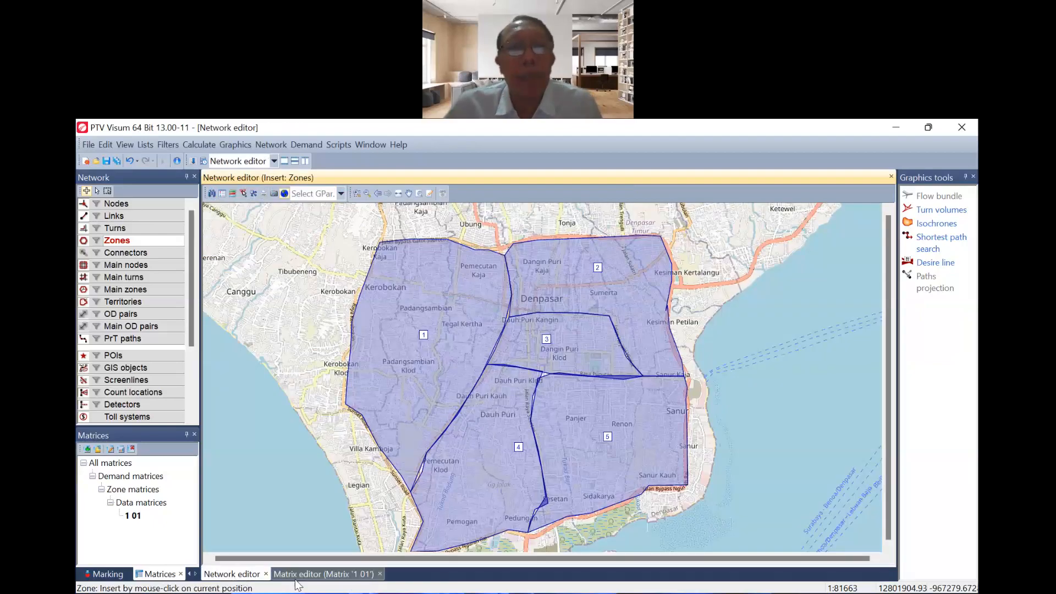
{"action": "left_click", "coordinate": [297, 578]}
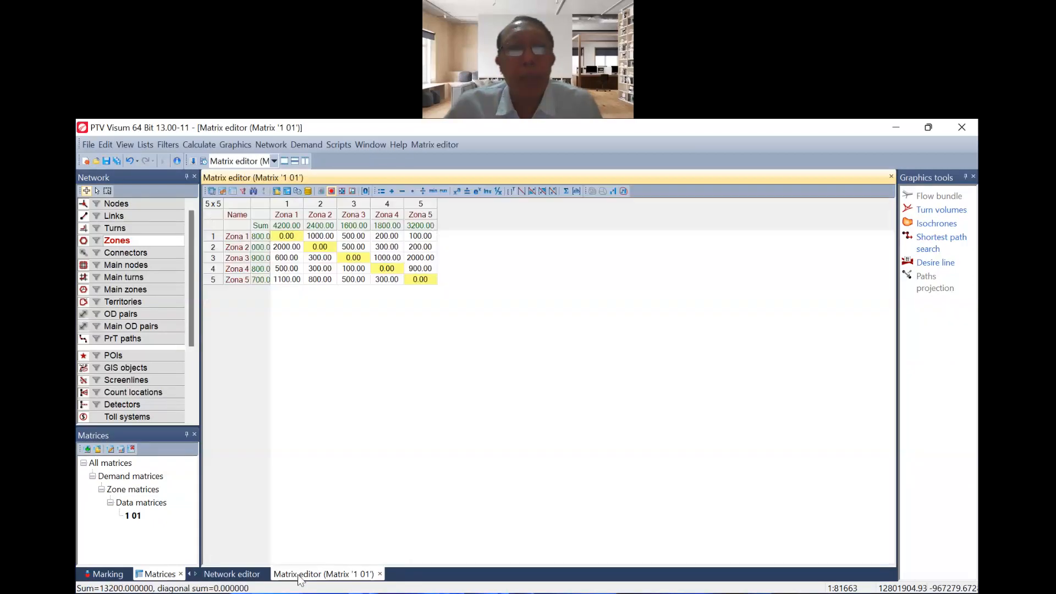
{"action": "left_click", "coordinate": [236, 578]}
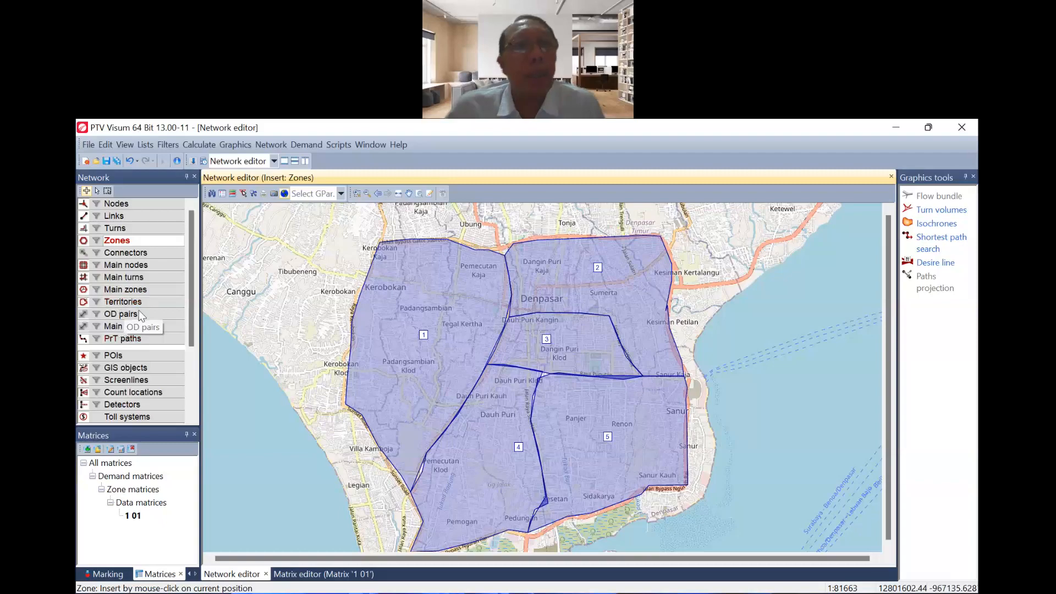
{"action": "left_click", "coordinate": [86, 315]}
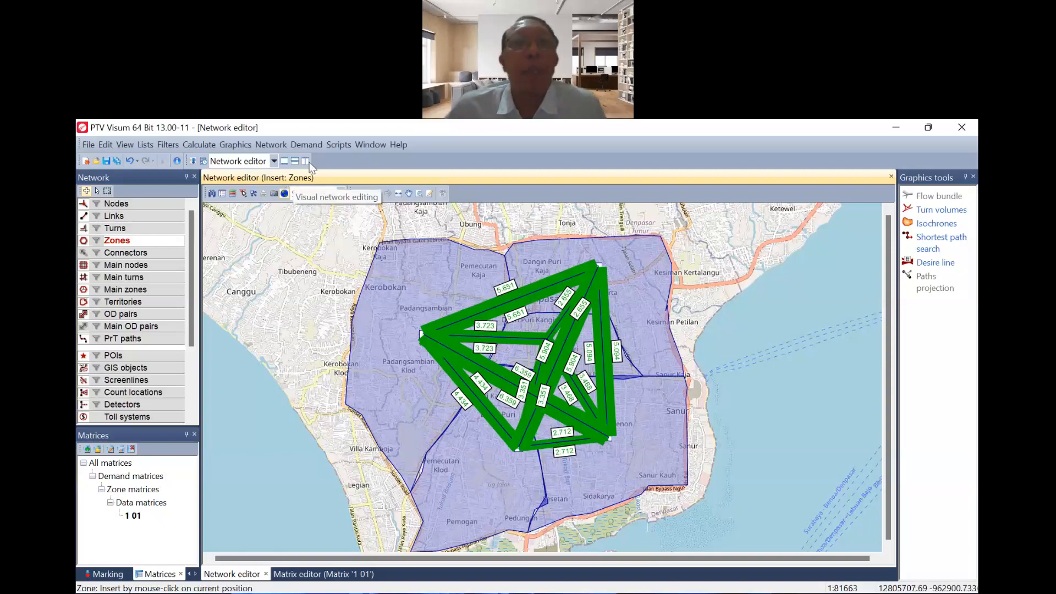
Open the network's graphic parameters and examine the zone display settings, keeping the uniform display.
{"action": "left_click", "coordinate": [229, 144]}
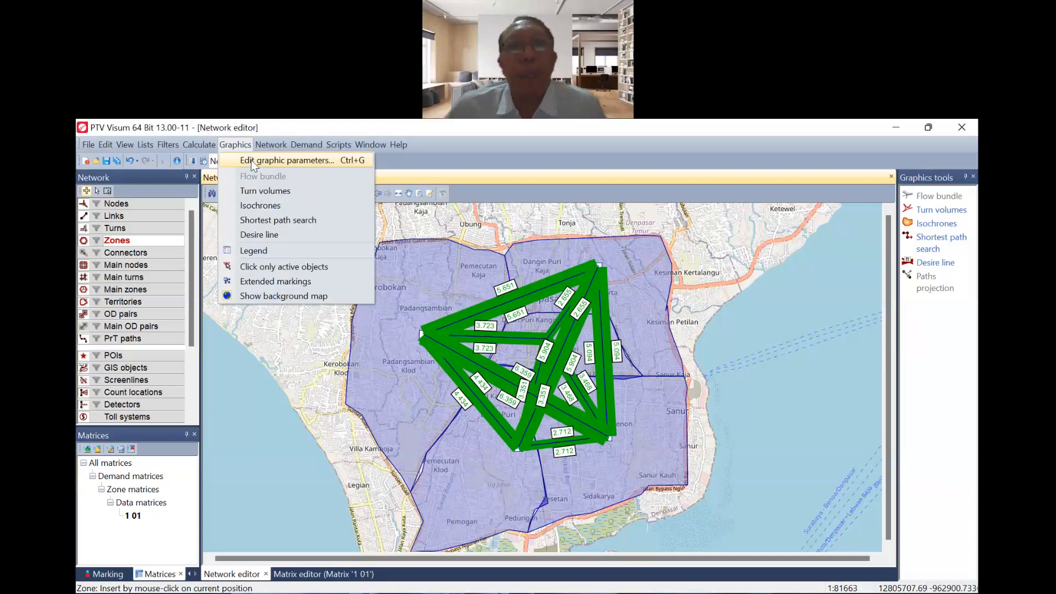
{"action": "left_click", "coordinate": [252, 162]}
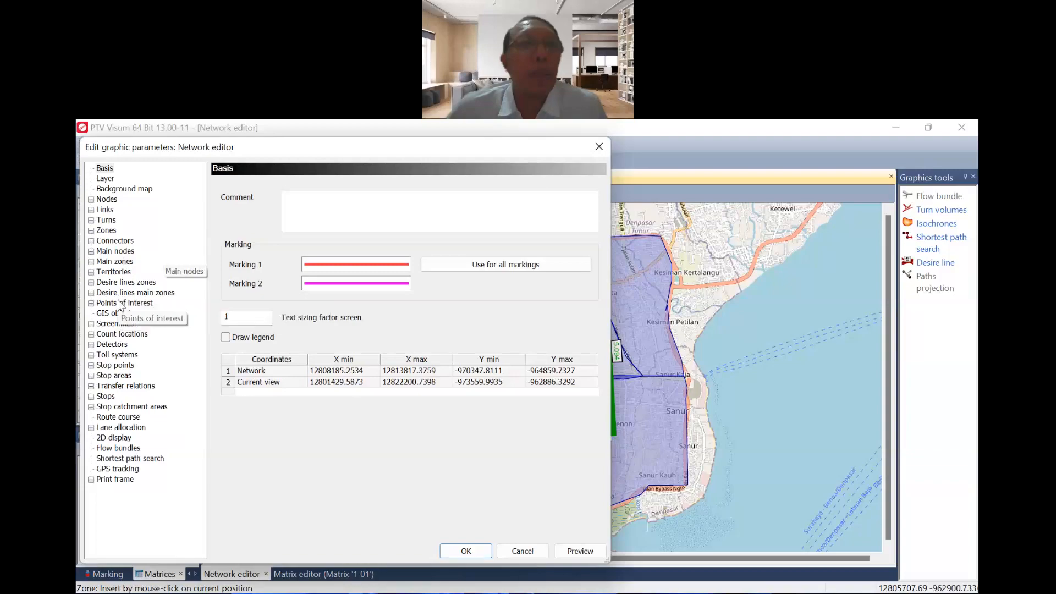
{"action": "left_click", "coordinate": [111, 263]}
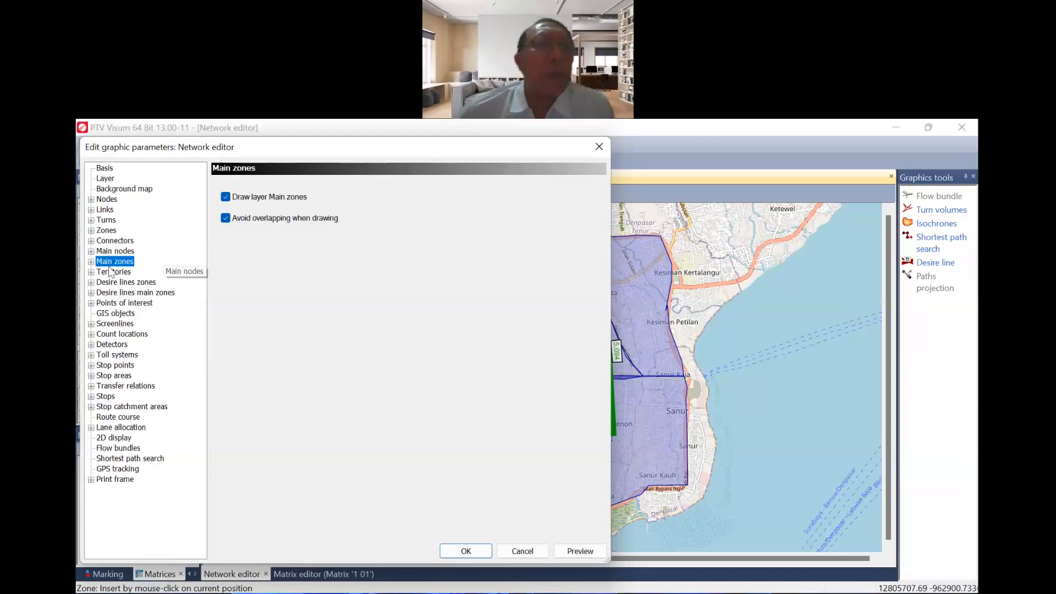
{"action": "left_click", "coordinate": [106, 231]}
{"action": "left_click", "coordinate": [91, 231]}
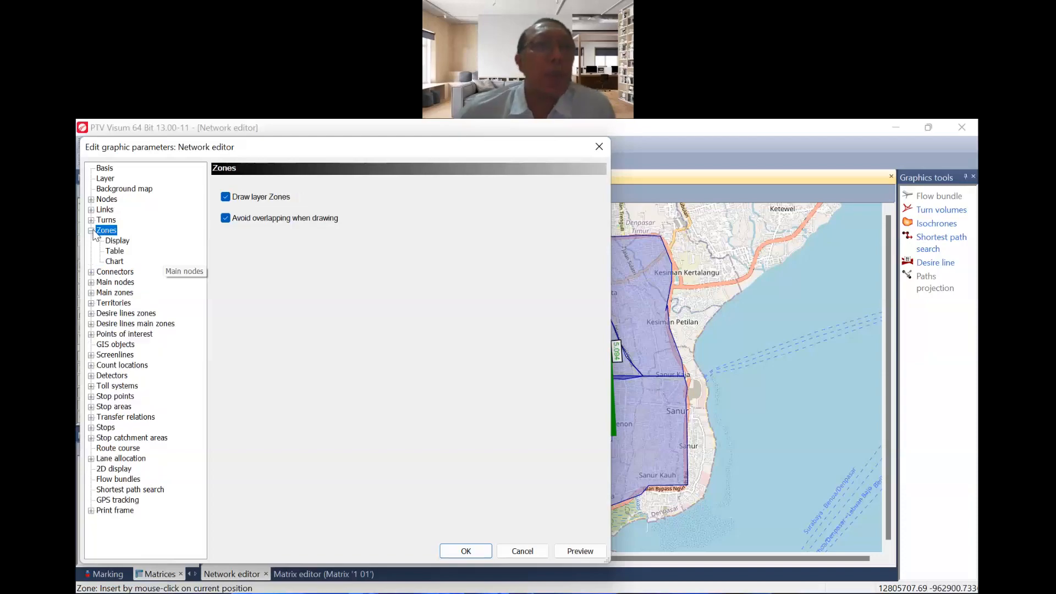
{"action": "left_click", "coordinate": [117, 242]}
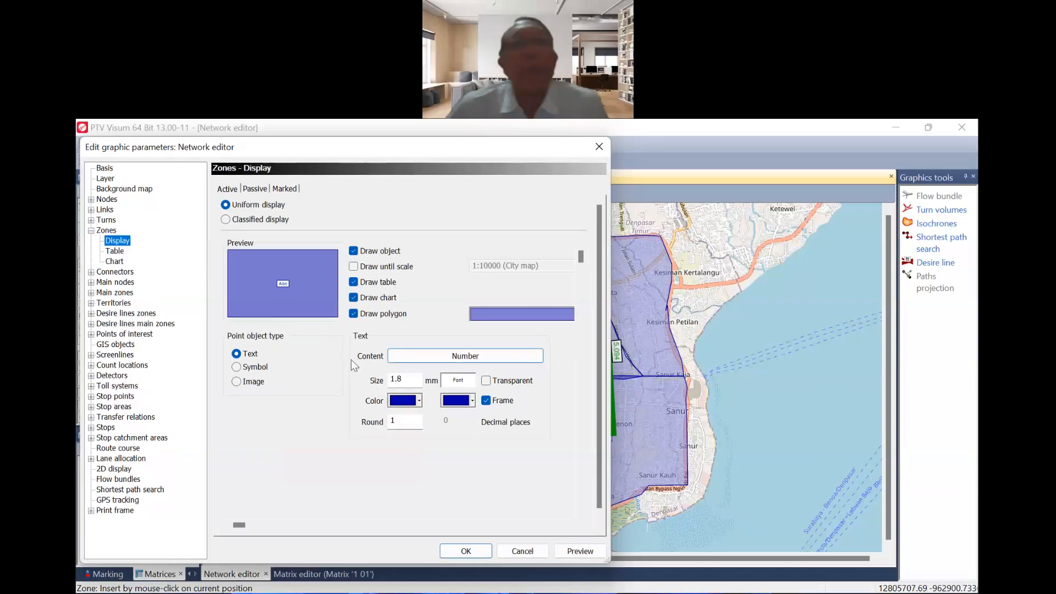
{"action": "left_click", "coordinate": [225, 221]}
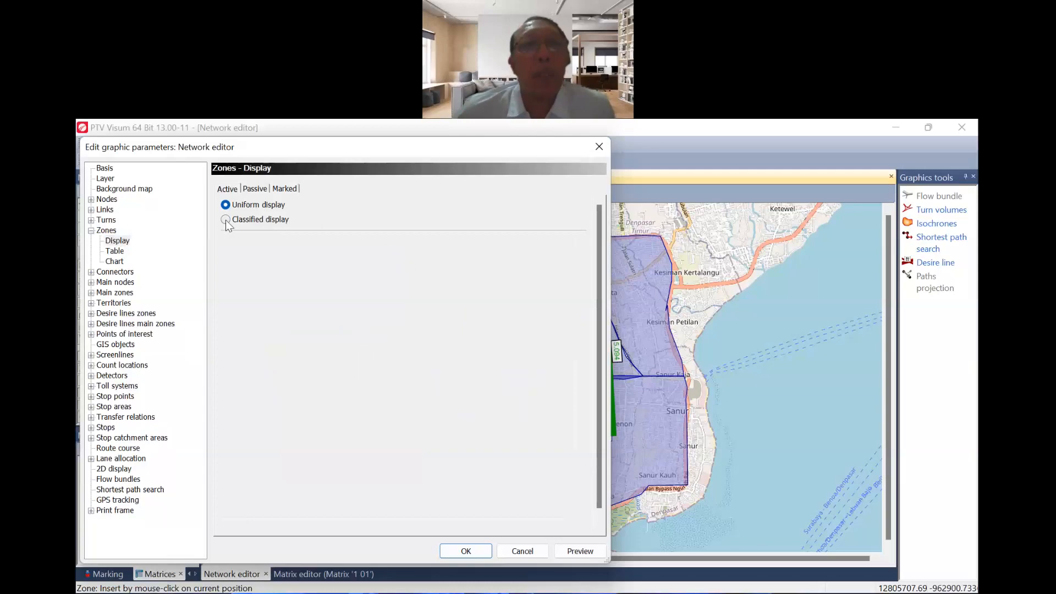
{"action": "left_click", "coordinate": [226, 205]}
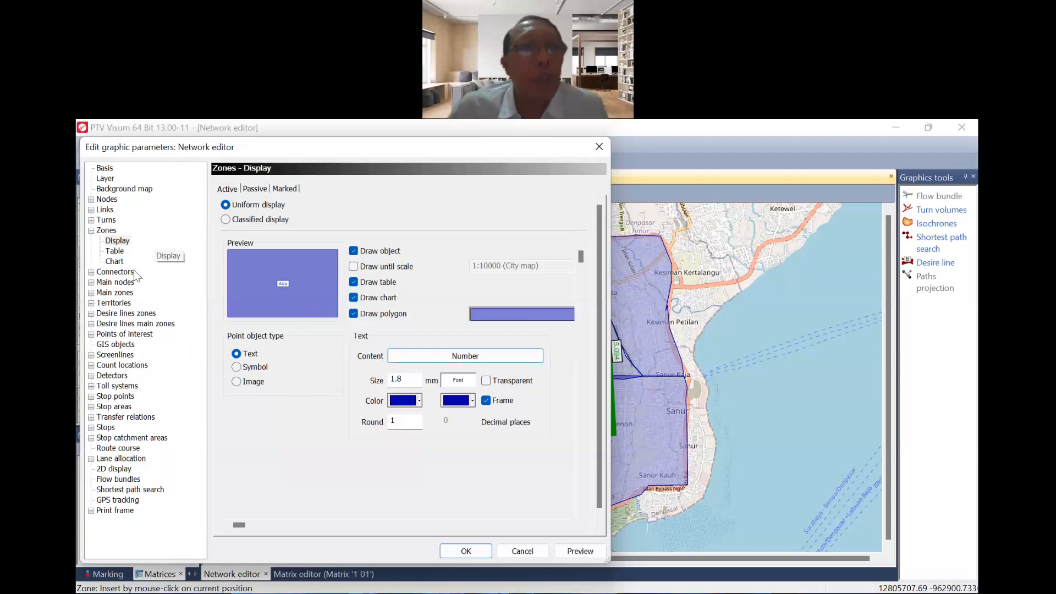
Open bar 1 of the zone desire lines for editing and set its bar type to Difference bars.
{"action": "left_click", "coordinate": [122, 314]}
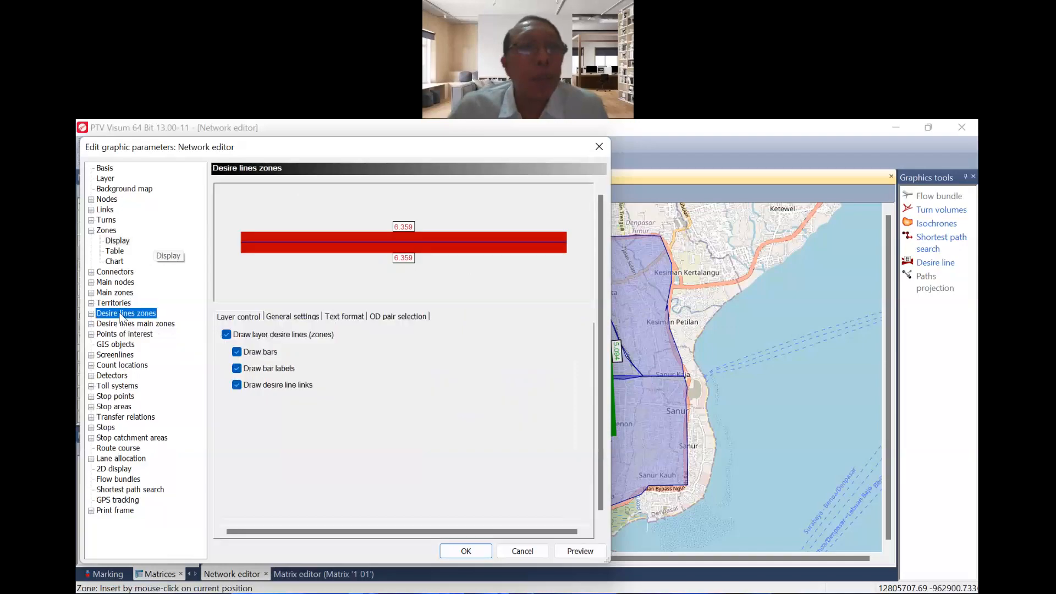
{"action": "left_click", "coordinate": [90, 314]}
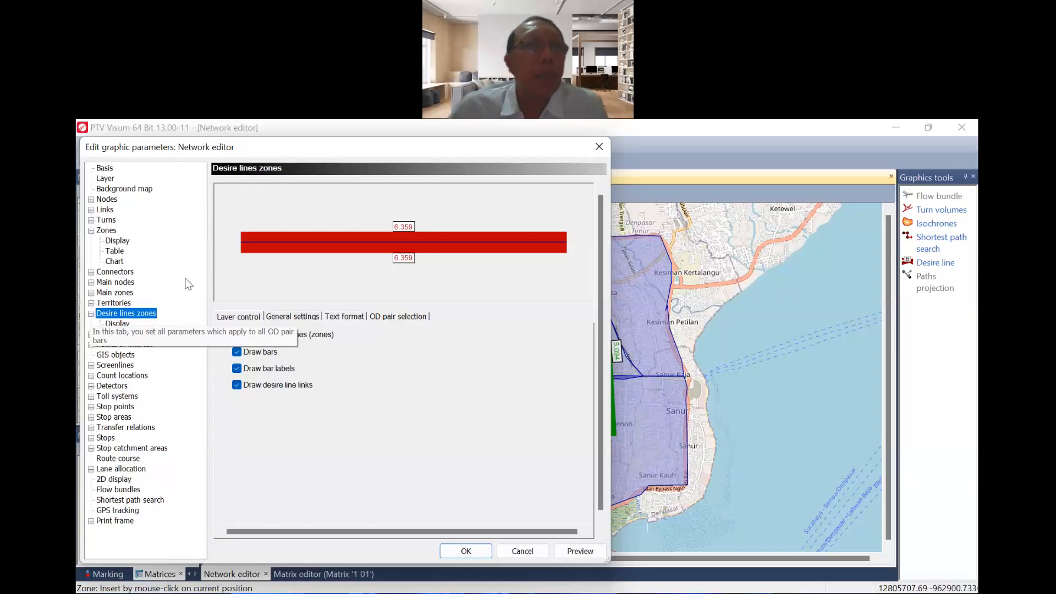
{"action": "left_click", "coordinate": [127, 324]}
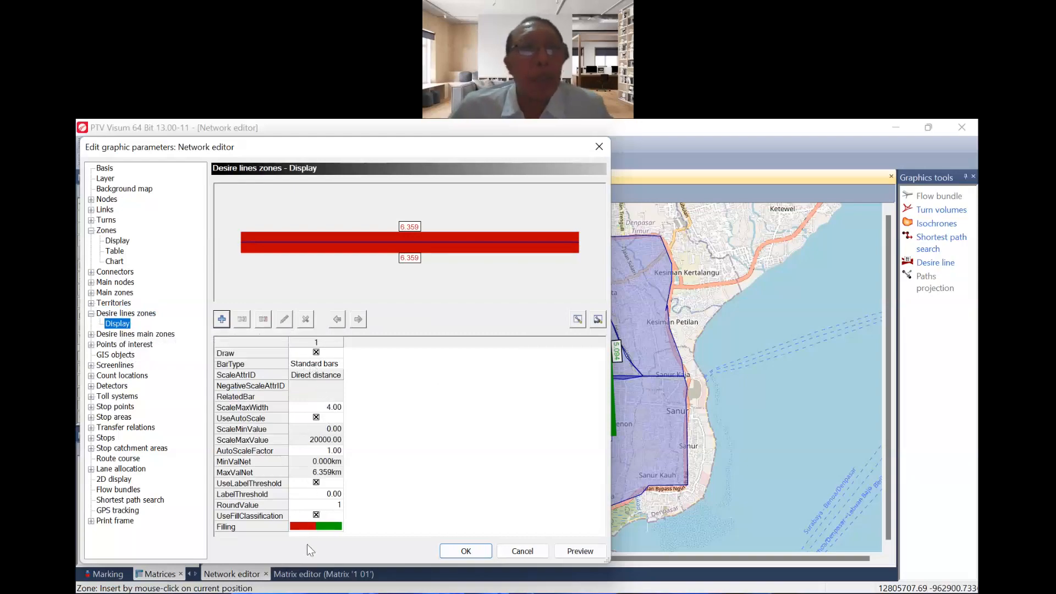
{"action": "left_click", "coordinate": [303, 346]}
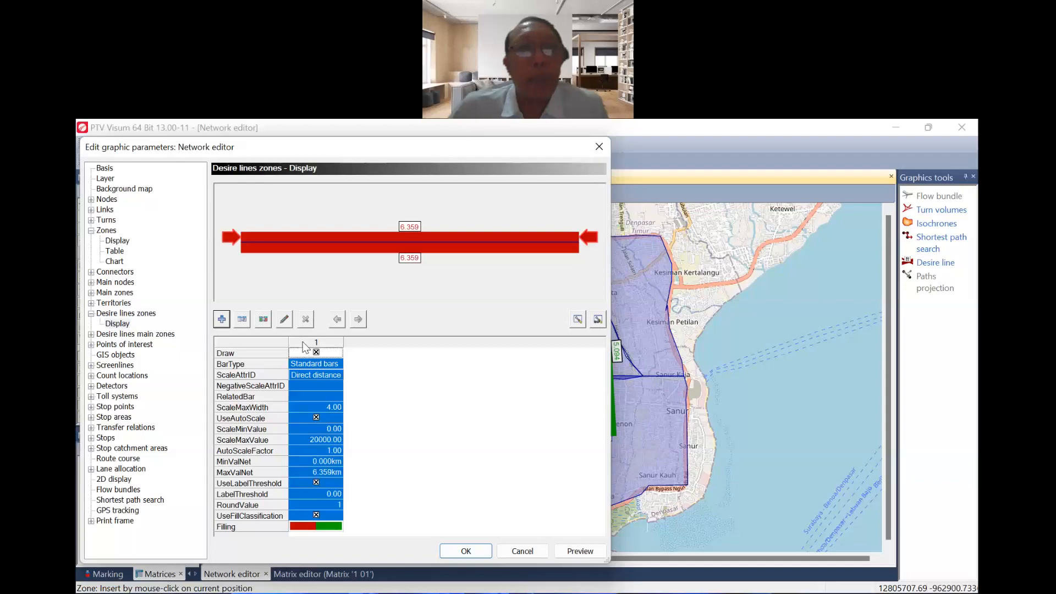
{"action": "double_click", "coordinate": [304, 347]}
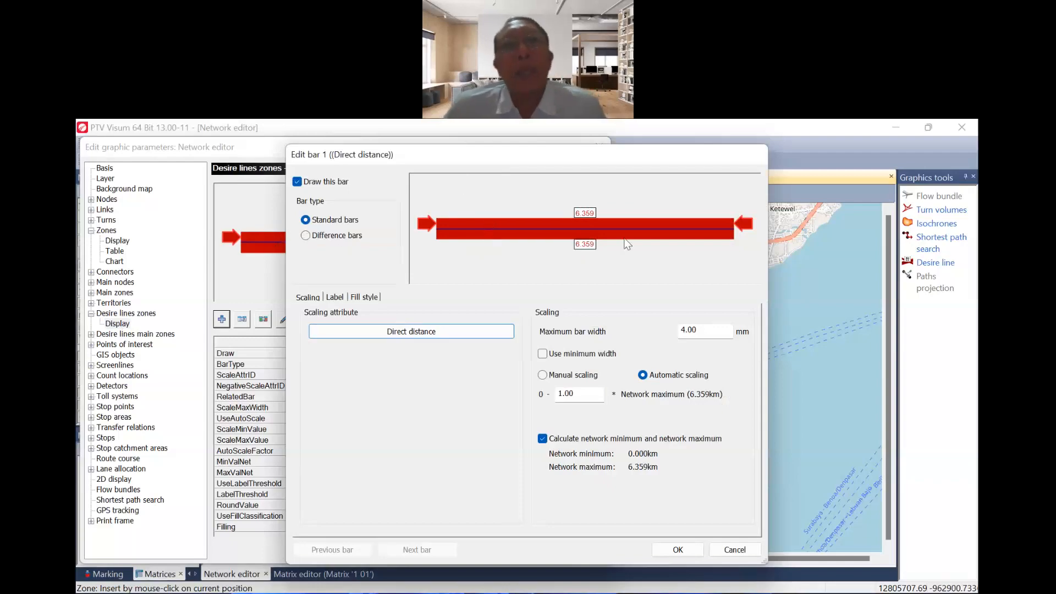
{"action": "left_click", "coordinate": [306, 235]}
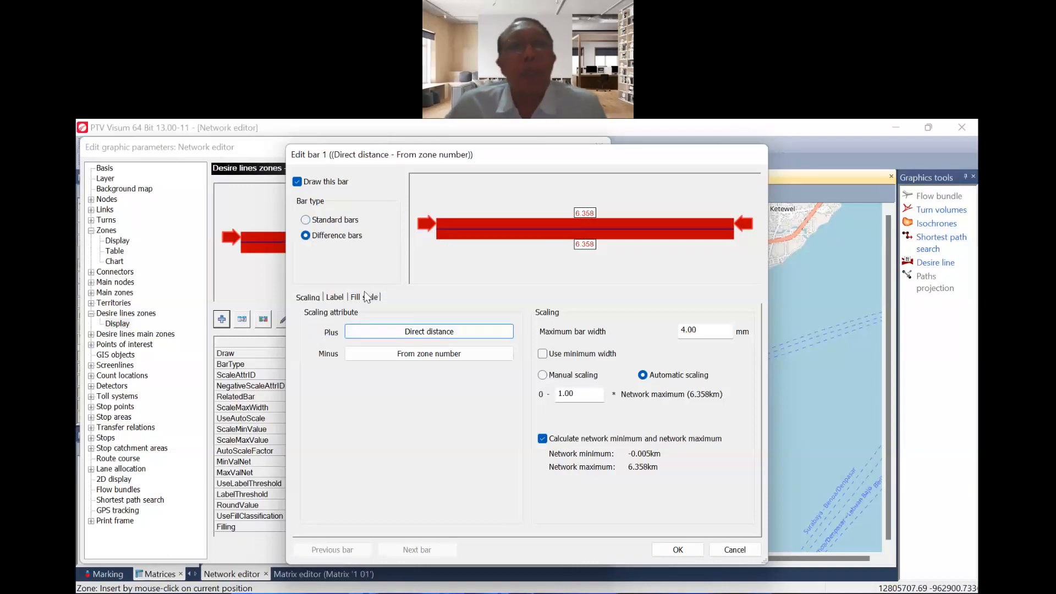
Set the bar's plus scaling attribute to the matrix value of 1 OD Matrix Dps.
{"action": "left_click", "coordinate": [425, 332]}
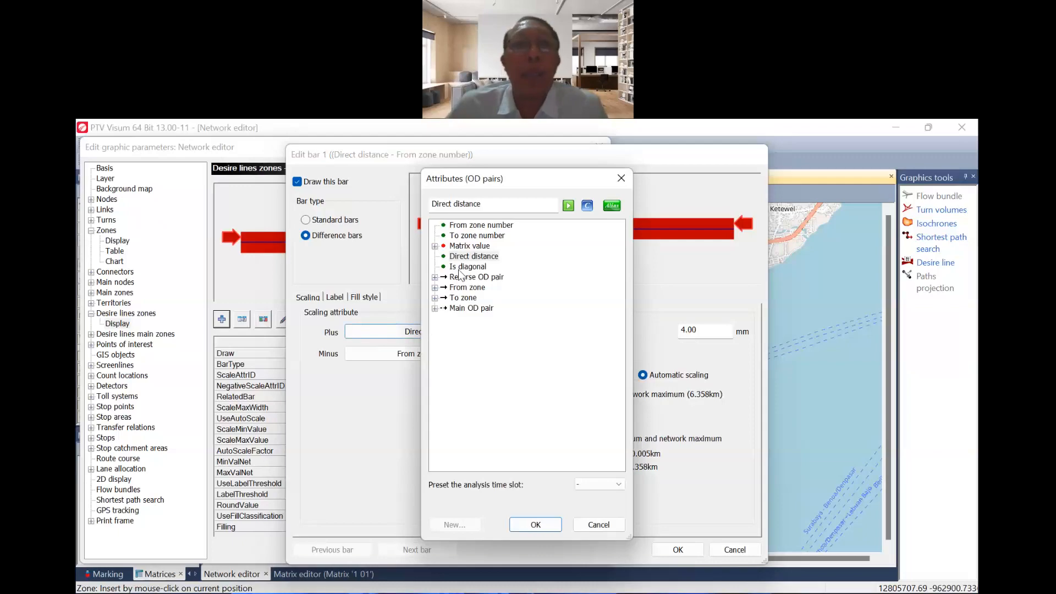
{"action": "left_click", "coordinate": [467, 247]}
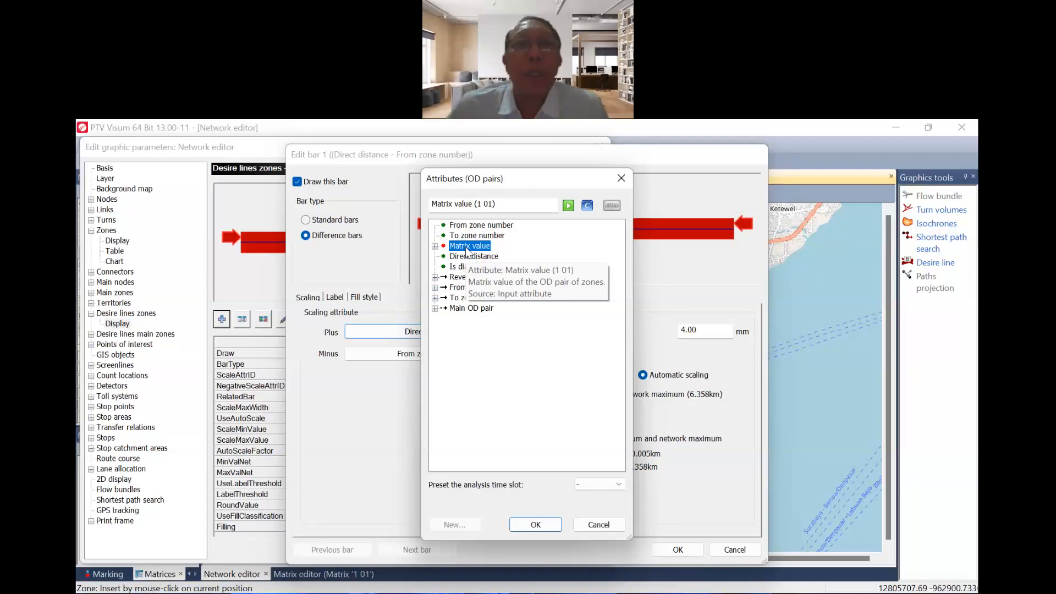
{"action": "double_click", "coordinate": [467, 248]}
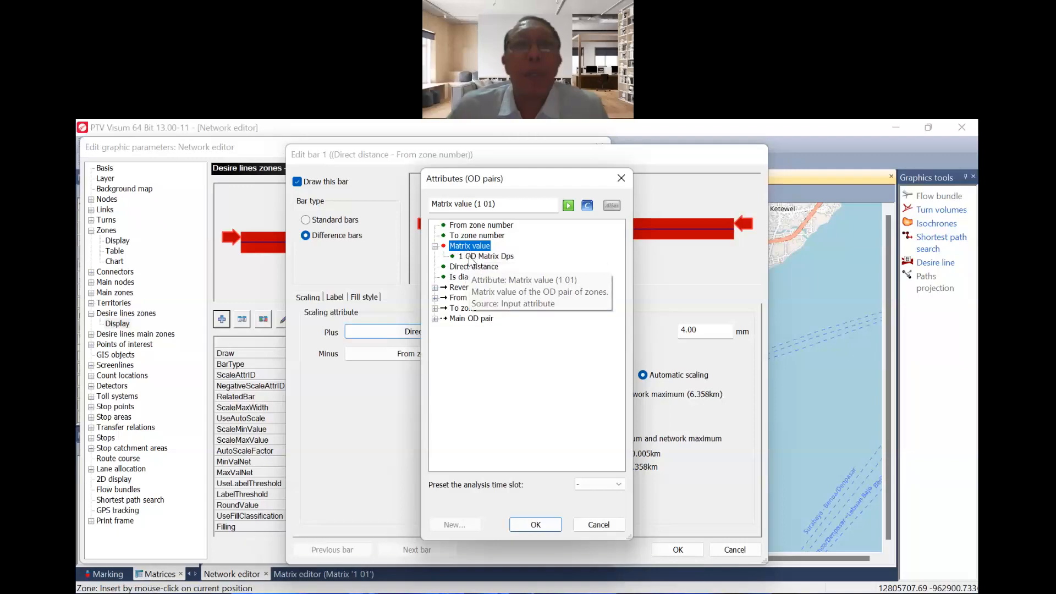
{"action": "left_click", "coordinate": [470, 256]}
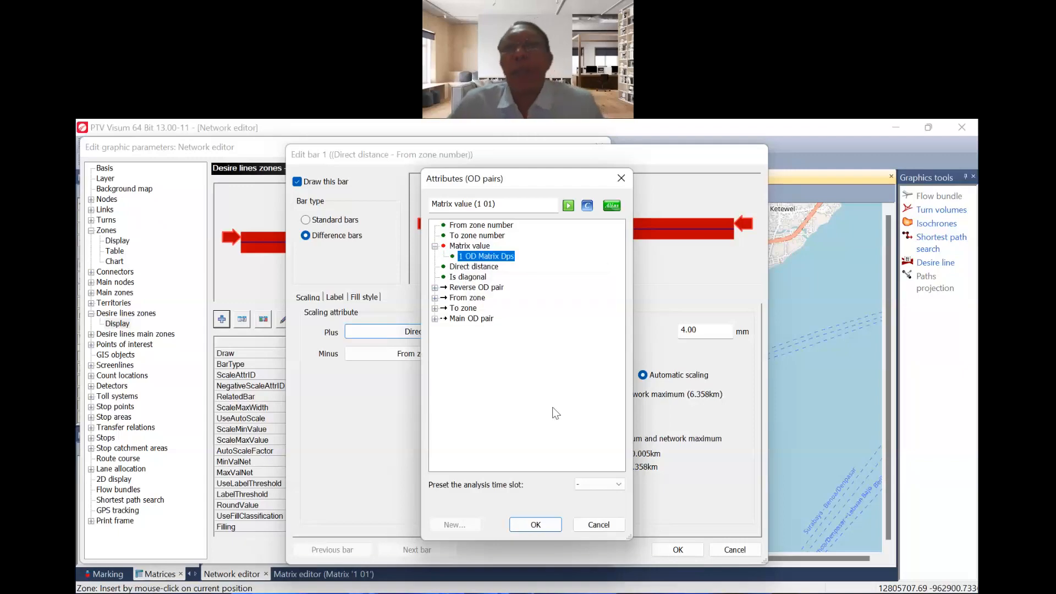
{"action": "left_click", "coordinate": [537, 525]}
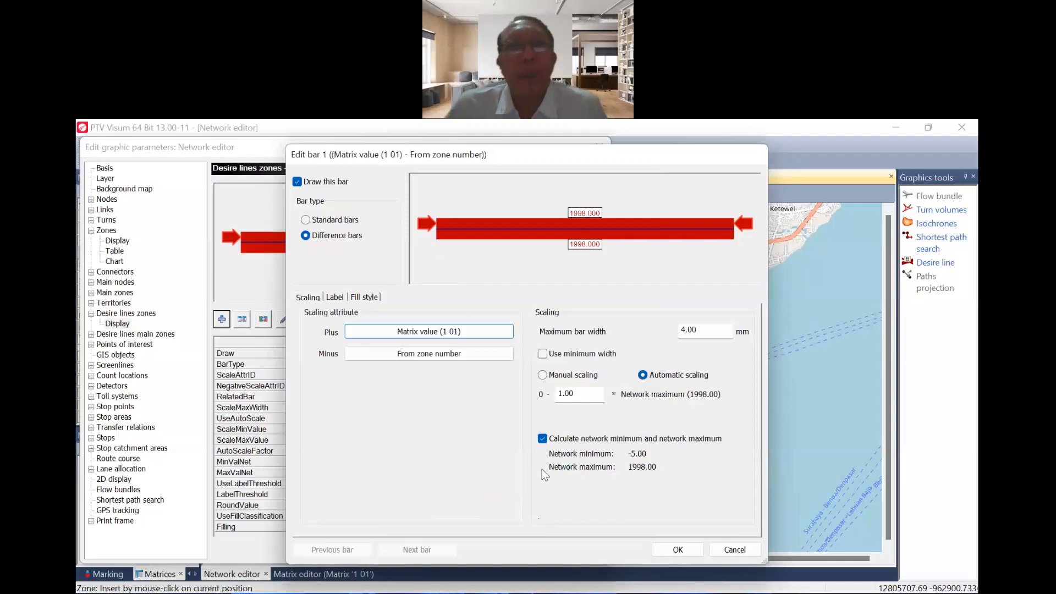
Base the bar's classified fill style on the matrix value of 1 OD Matrix Dps.
{"action": "left_click", "coordinate": [335, 298]}
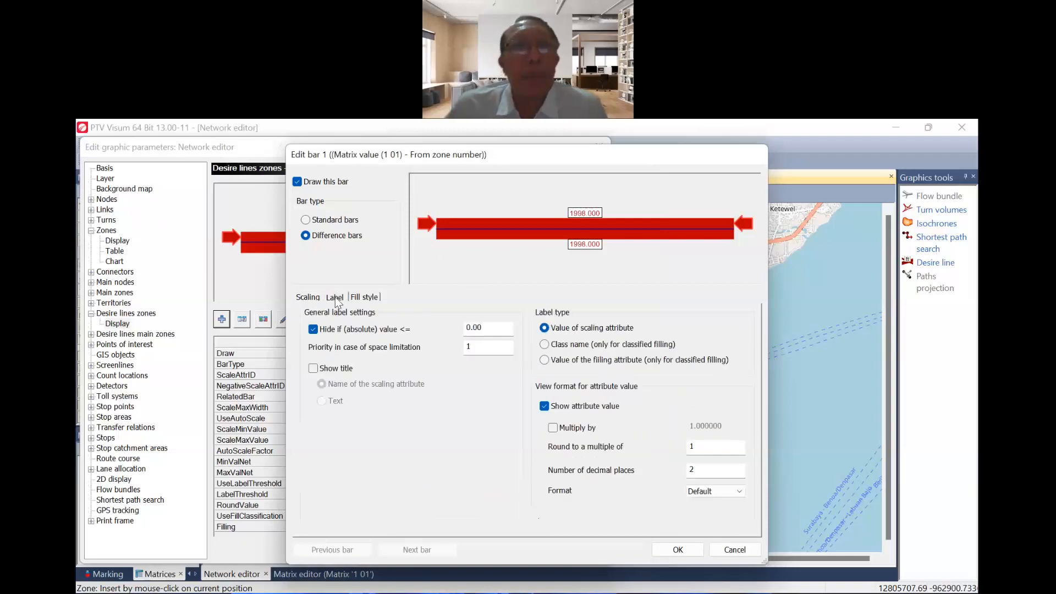
{"action": "left_click", "coordinate": [367, 298]}
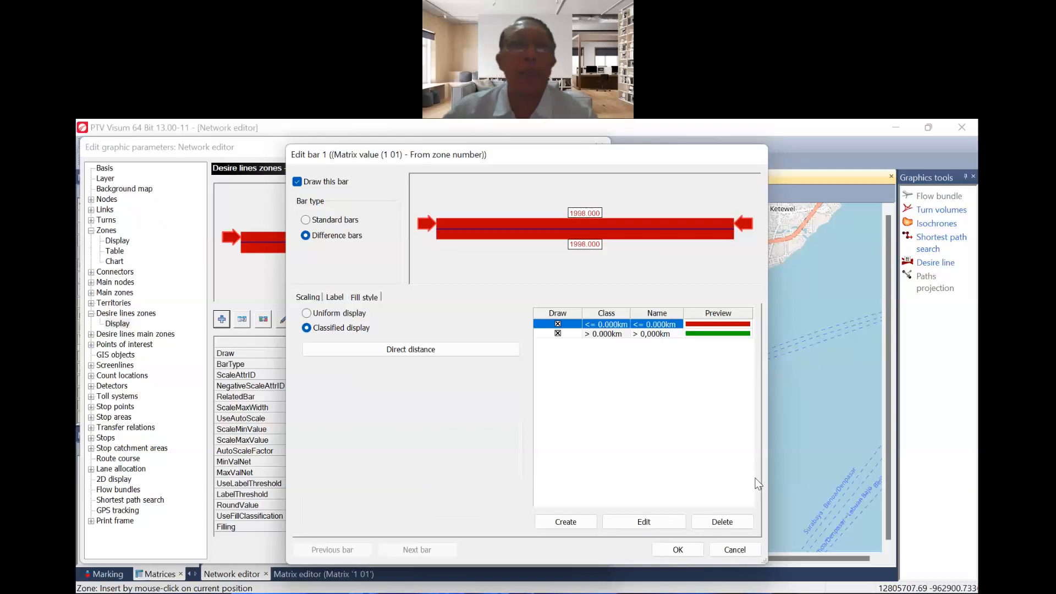
{"action": "left_click", "coordinate": [378, 350]}
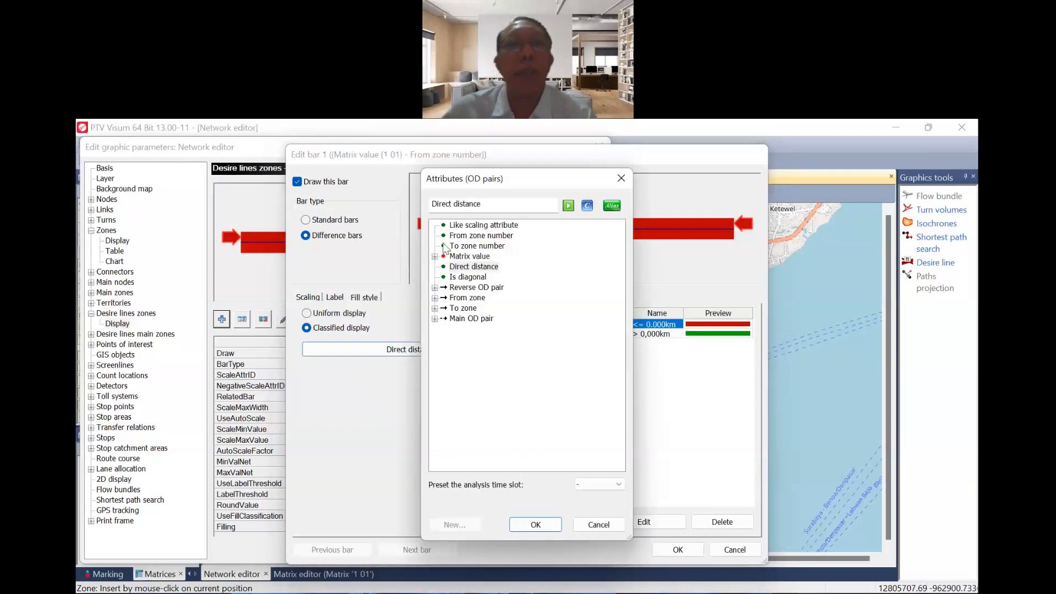
{"action": "double_click", "coordinate": [466, 260]}
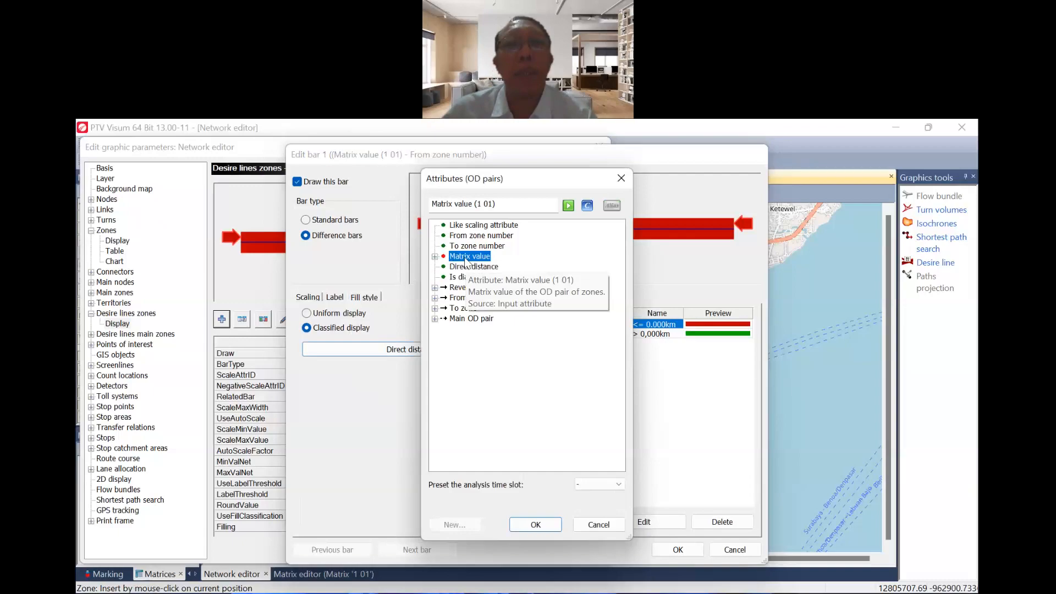
{"action": "left_click", "coordinate": [473, 267]}
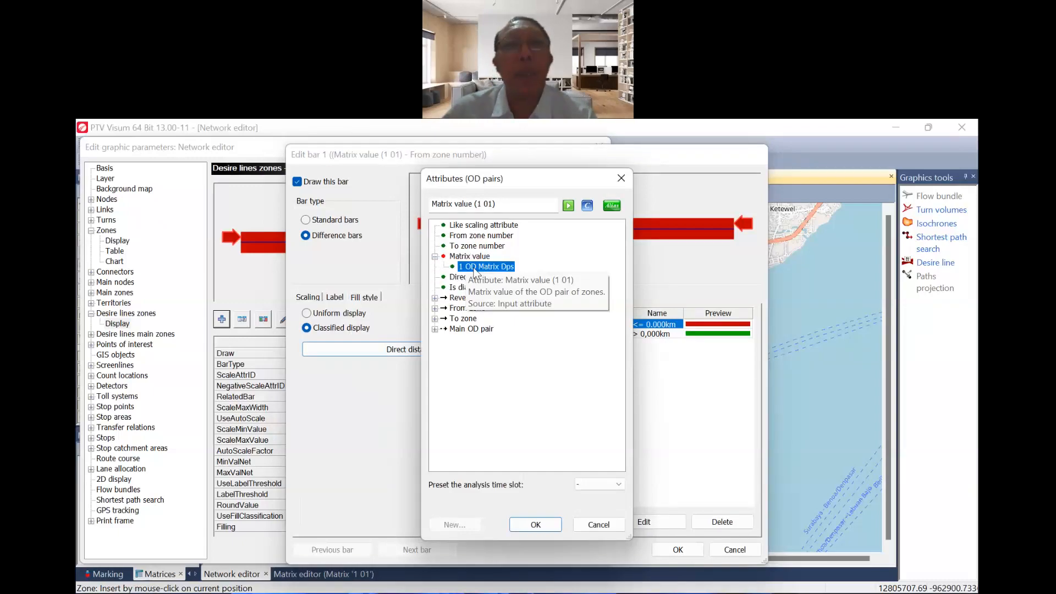
{"action": "left_click", "coordinate": [538, 525]}
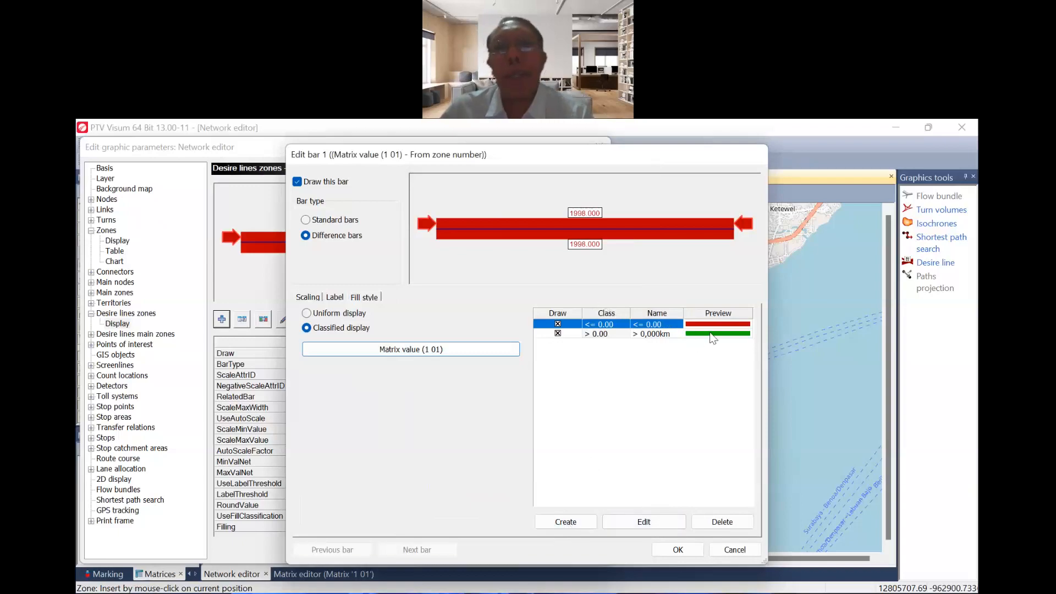
Add another class to the bar's fill classification and set the uppermost class's fill color to red.
{"action": "left_click", "coordinate": [567, 522]}
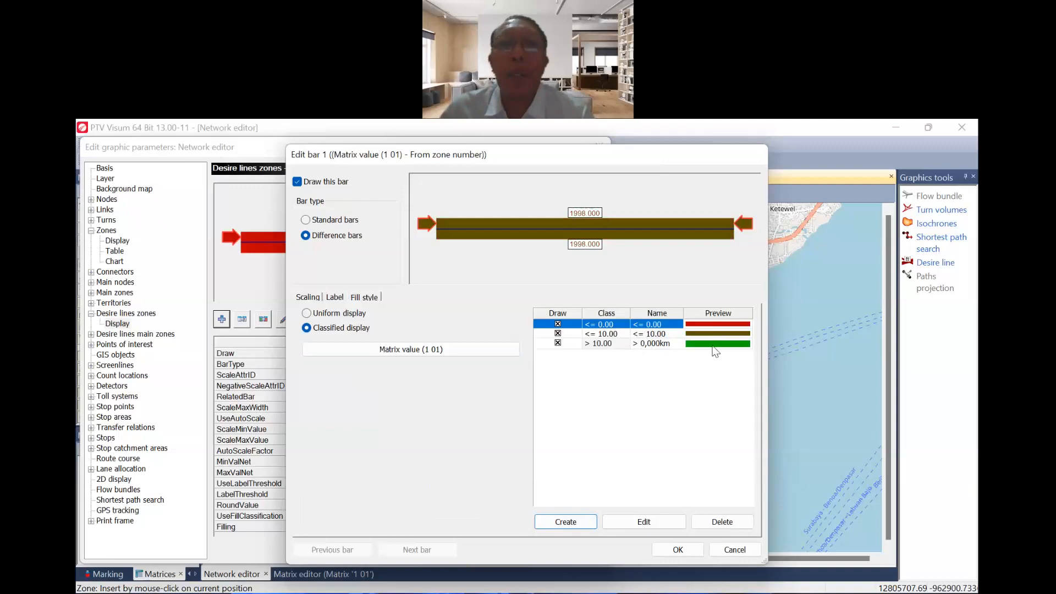
{"action": "double_click", "coordinate": [715, 352]}
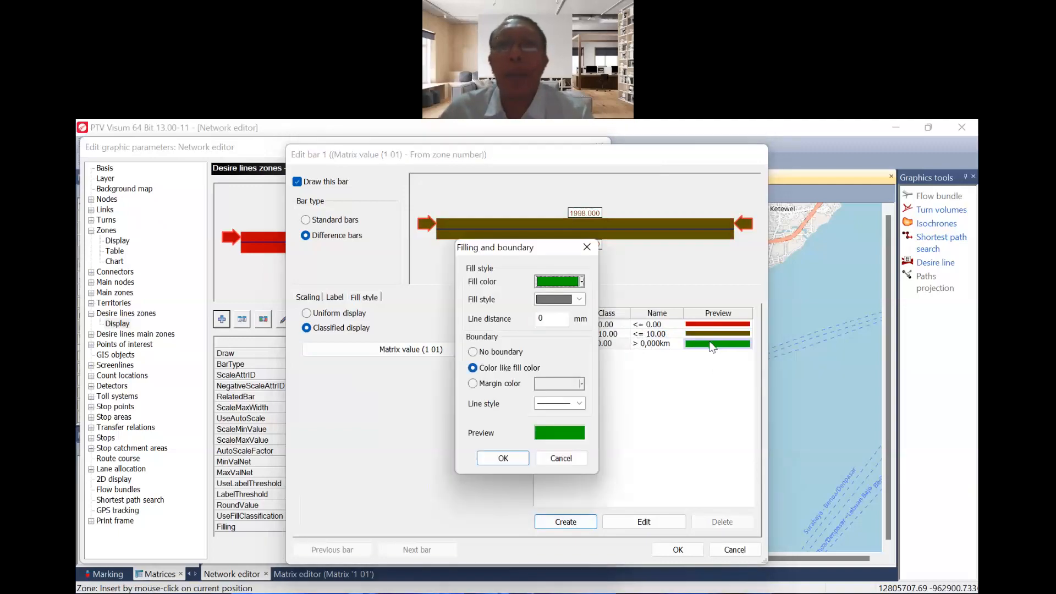
{"action": "left_click", "coordinate": [581, 282]}
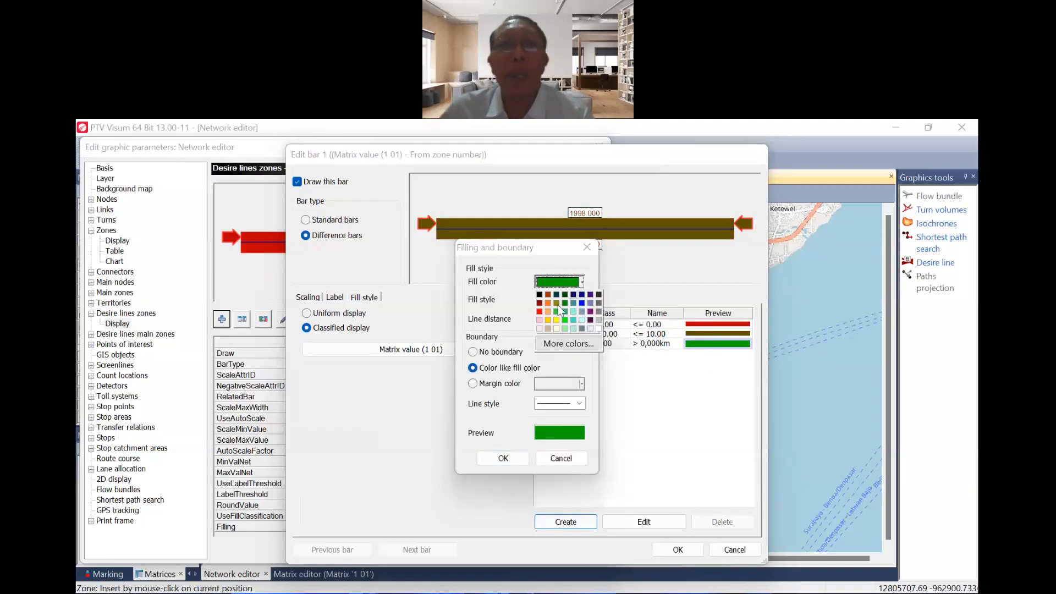
{"action": "left_click", "coordinate": [540, 311]}
{"action": "left_click", "coordinate": [503, 457]}
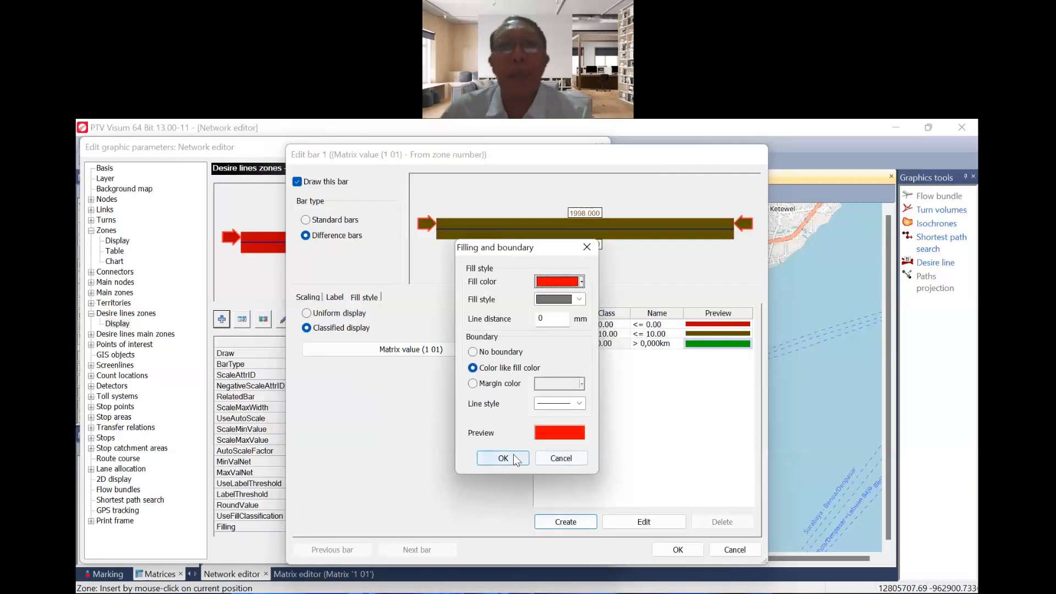
Set the fill color of the middle class to blue and of the lowest class to sea-green.
{"action": "double_click", "coordinate": [723, 335]}
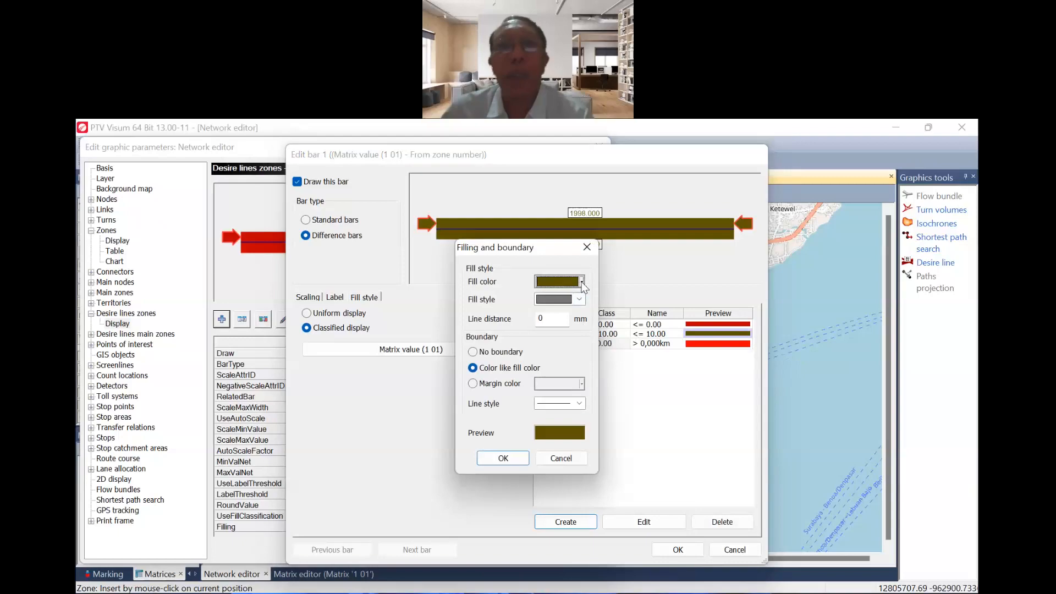
{"action": "left_click", "coordinate": [582, 282]}
{"action": "left_click", "coordinate": [583, 308]}
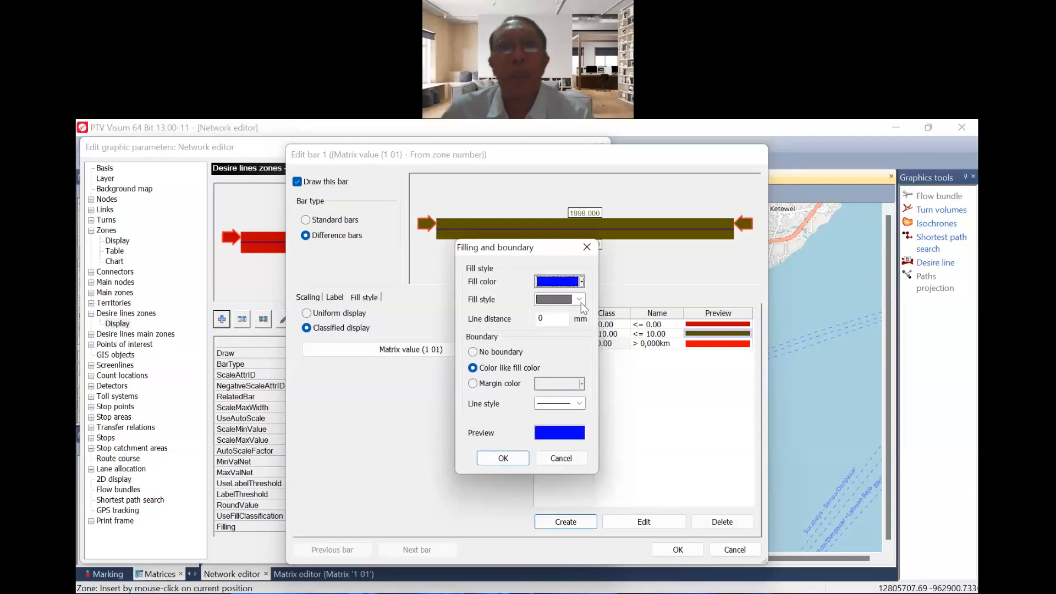
{"action": "left_click", "coordinate": [498, 457]}
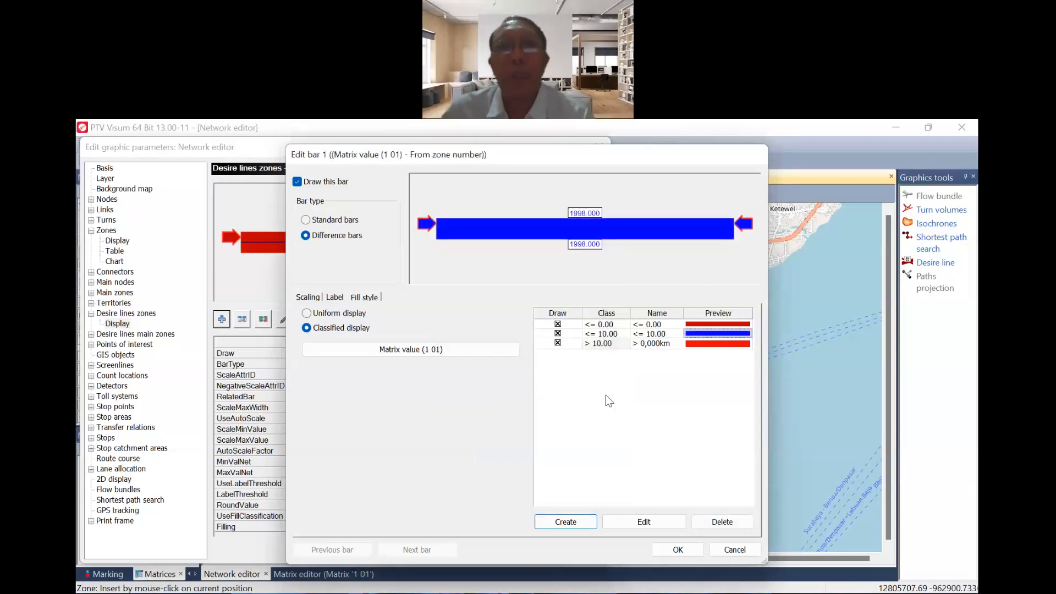
{"action": "double_click", "coordinate": [710, 326]}
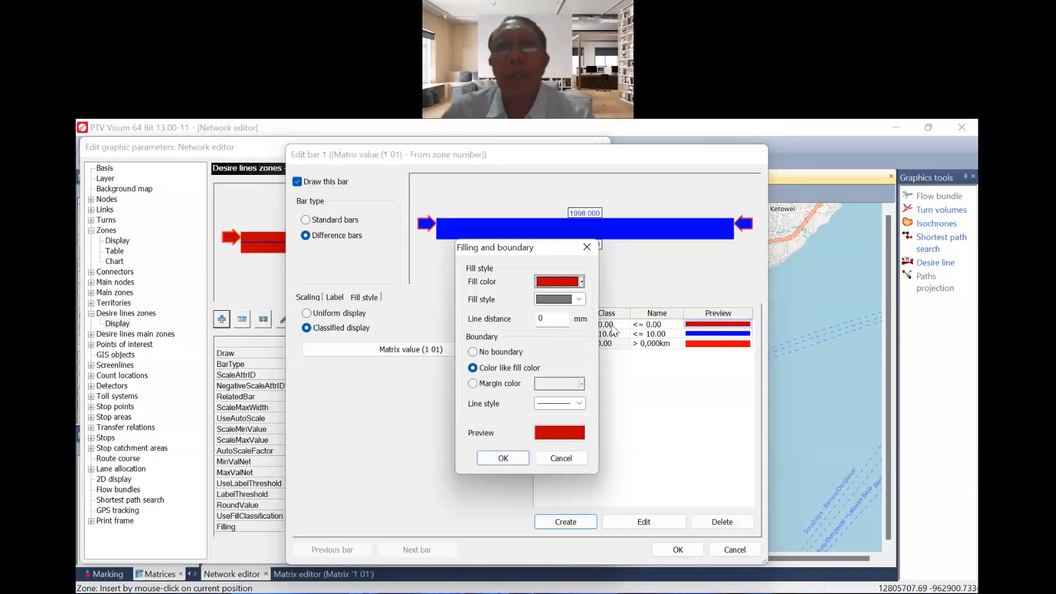
{"action": "left_click", "coordinate": [582, 281]}
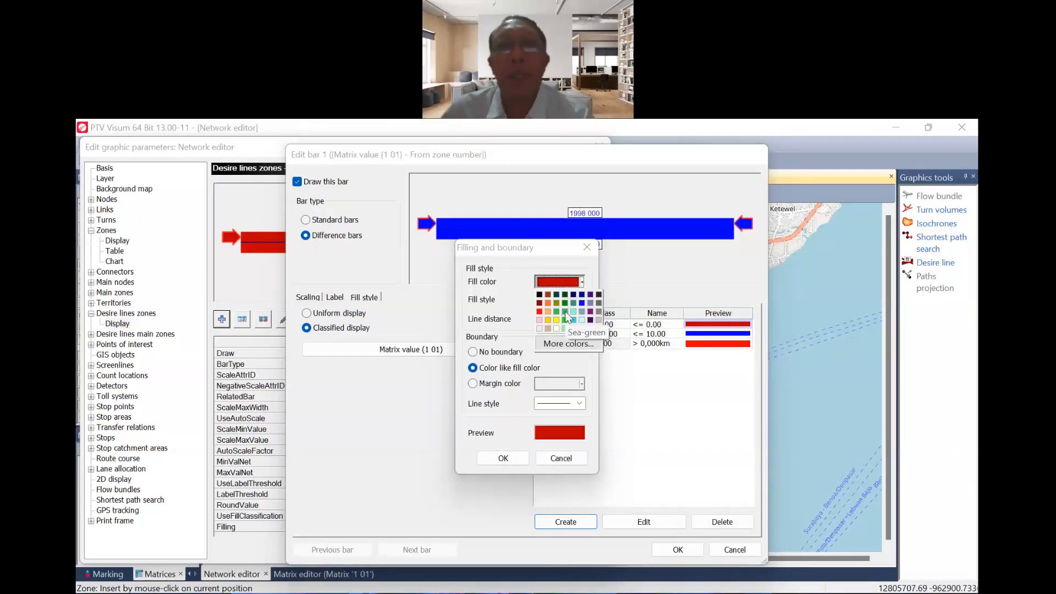
{"action": "left_click", "coordinate": [566, 313]}
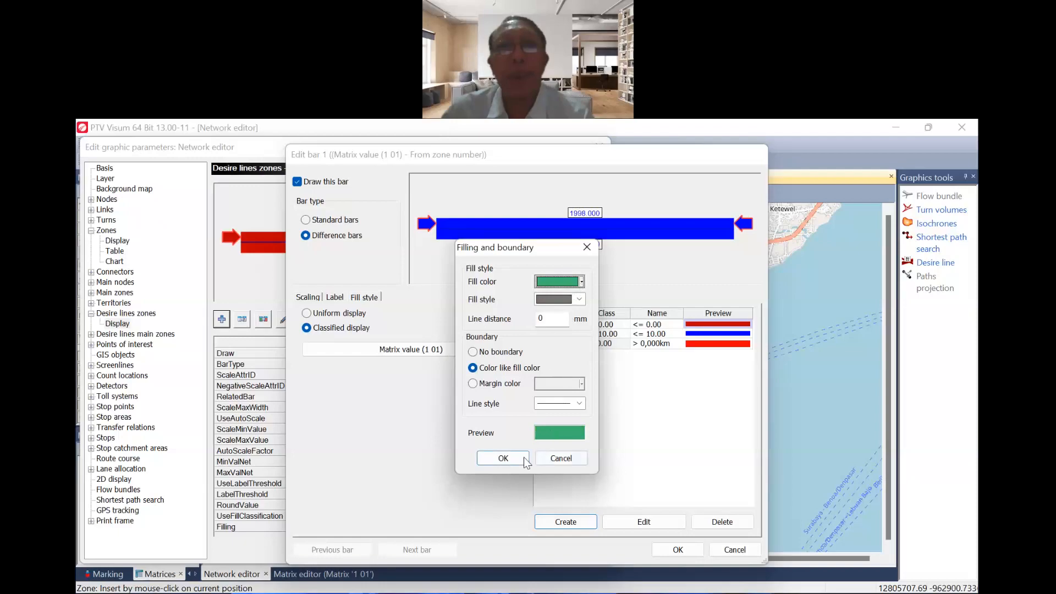
{"action": "left_click", "coordinate": [502, 458]}
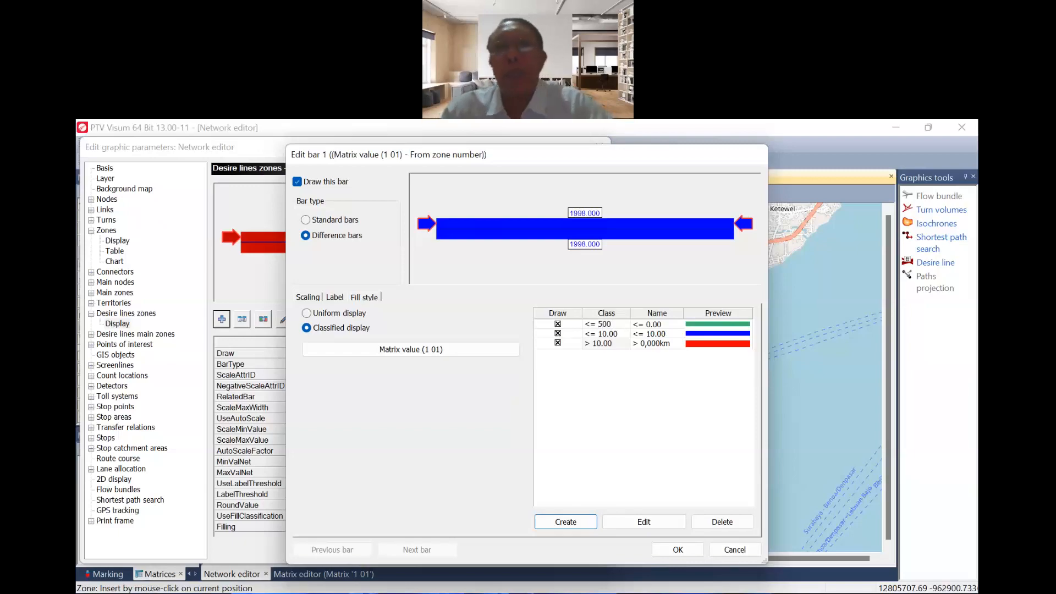
Set the upper limits of both the sea-green class and the blue class to 500.
{"action": "key", "text": "Return"}
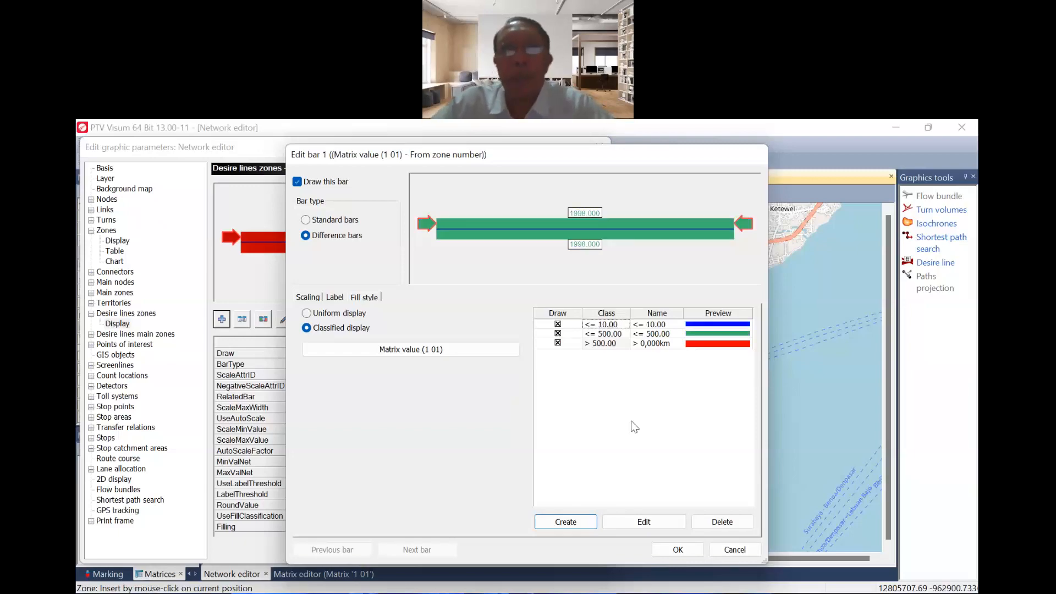
{"action": "left_click", "coordinate": [614, 325]}
{"action": "left_click", "coordinate": [618, 324]}
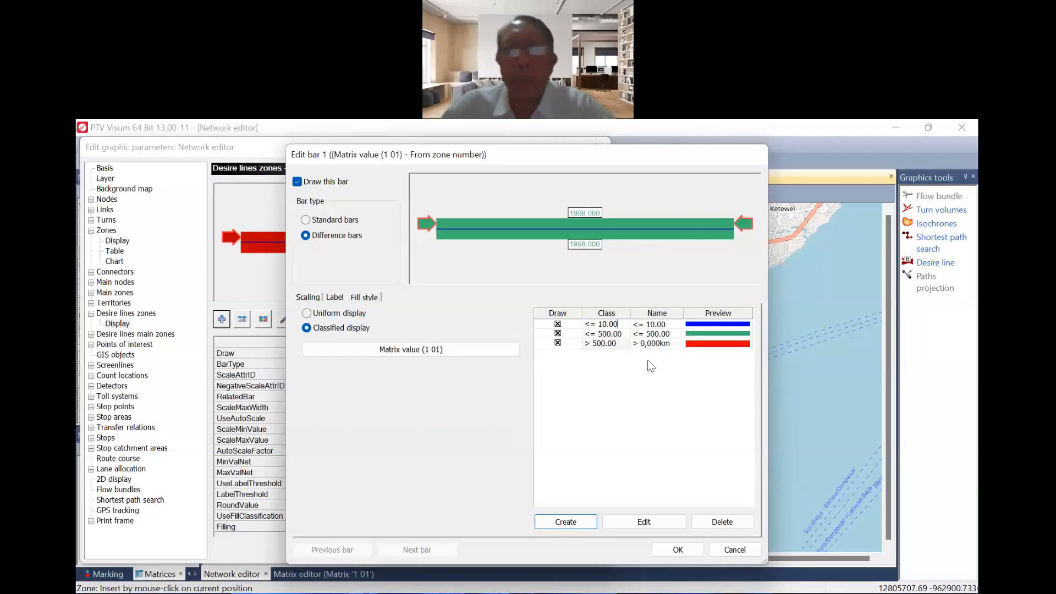
{"action": "key", "text": "BackSpace"}
{"action": "key", "text": "BackSpace"}
{"action": "key", "text": "BackSpace"}
{"action": "key", "text": "BackSpace"}
{"action": "key", "text": "BackSpace"}
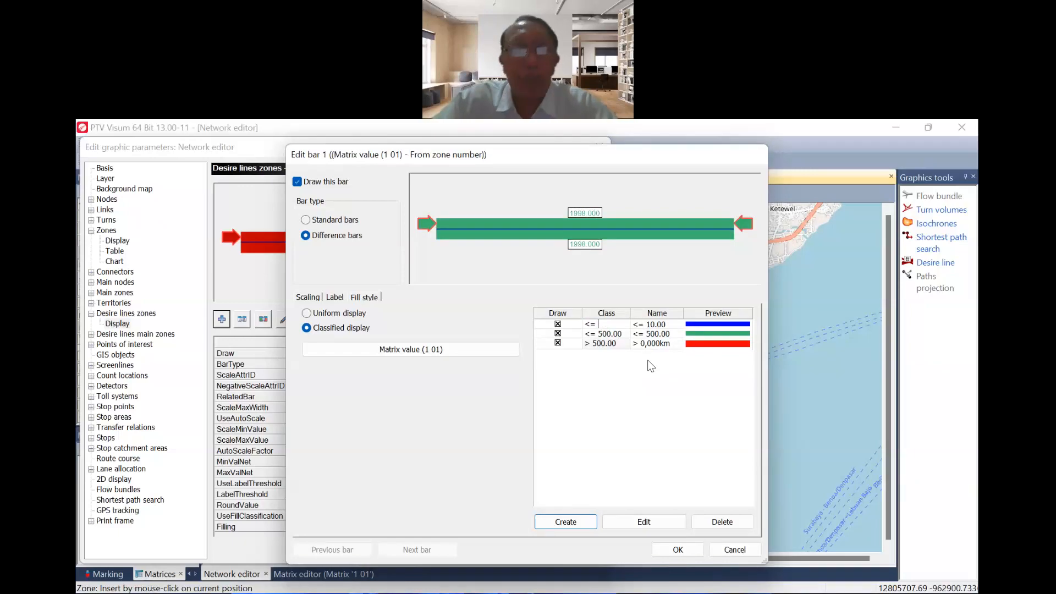
{"action": "type", "text": "500"}
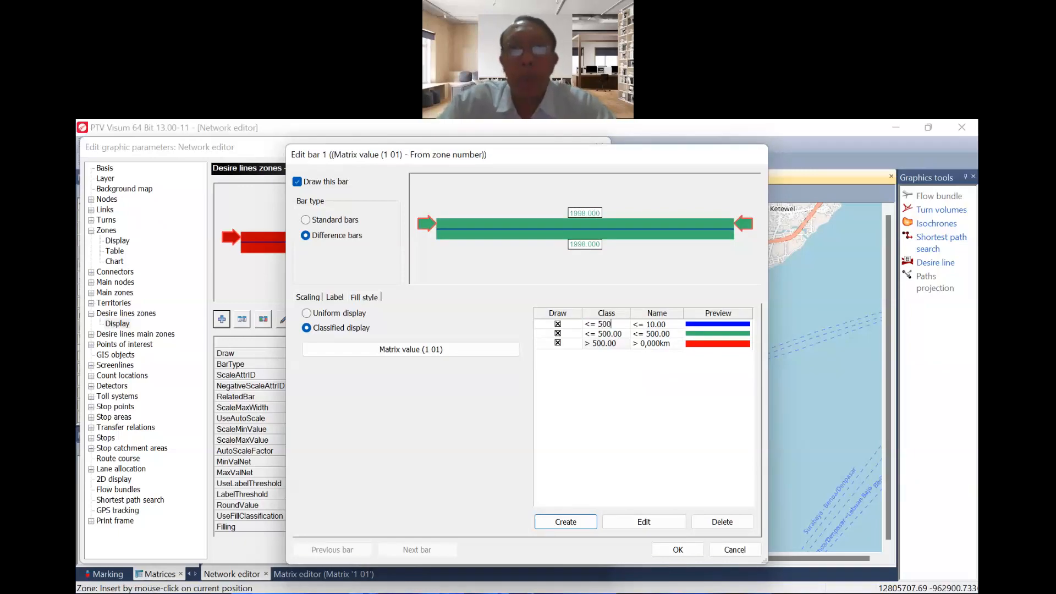
{"action": "key", "text": "Return"}
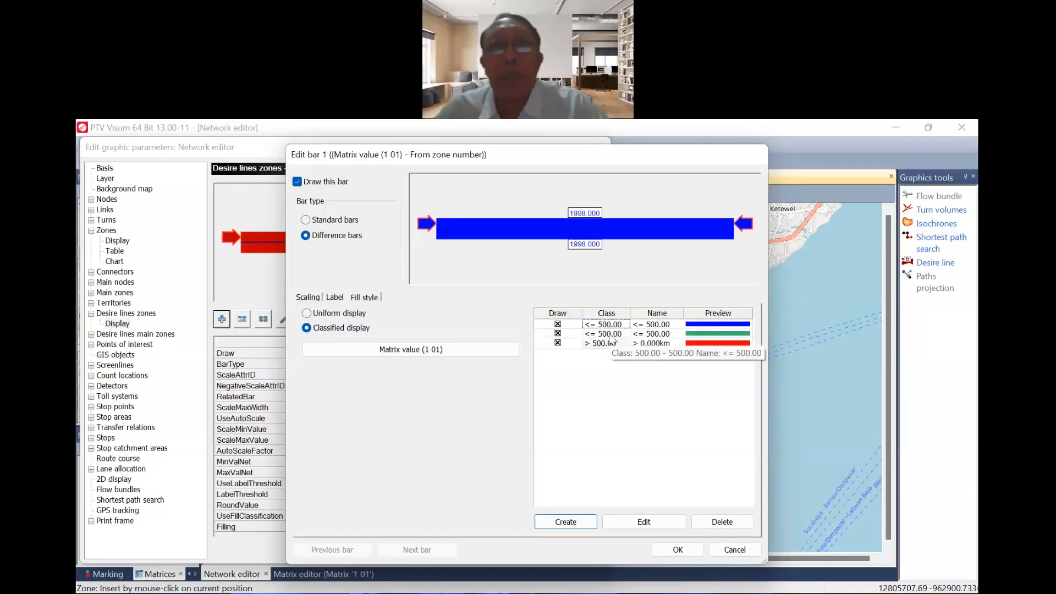
Set the upper limit of the sea-green class to 2000.
{"action": "left_click", "coordinate": [610, 335]}
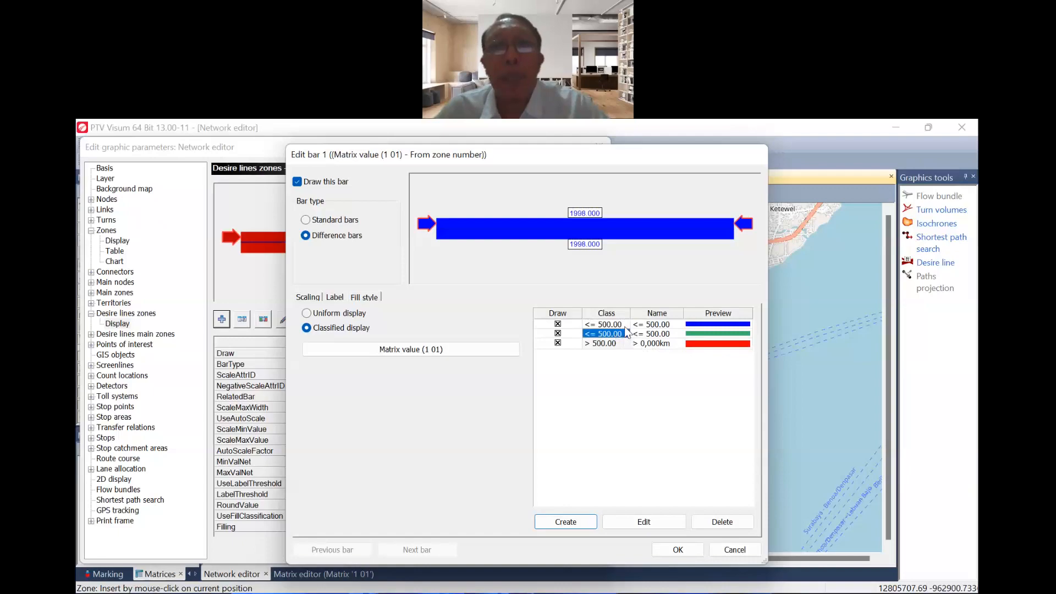
{"action": "left_click", "coordinate": [626, 335]}
{"action": "left_click", "coordinate": [626, 335]}
{"action": "key", "text": "BackSpace"}
{"action": "key", "text": "BackSpace"}
{"action": "key", "text": "BackSpace"}
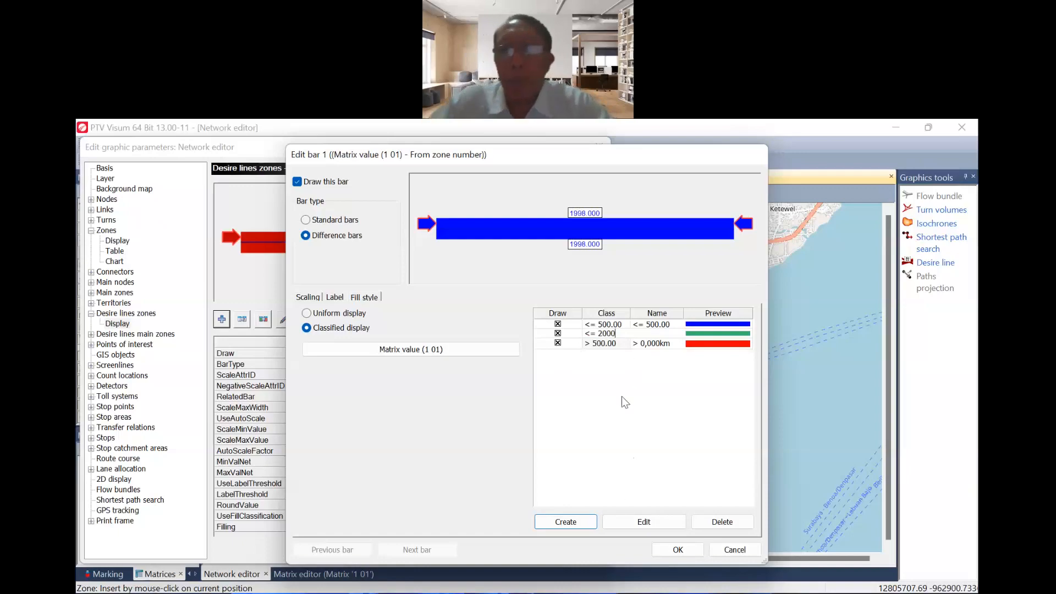
{"action": "key", "text": "Return"}
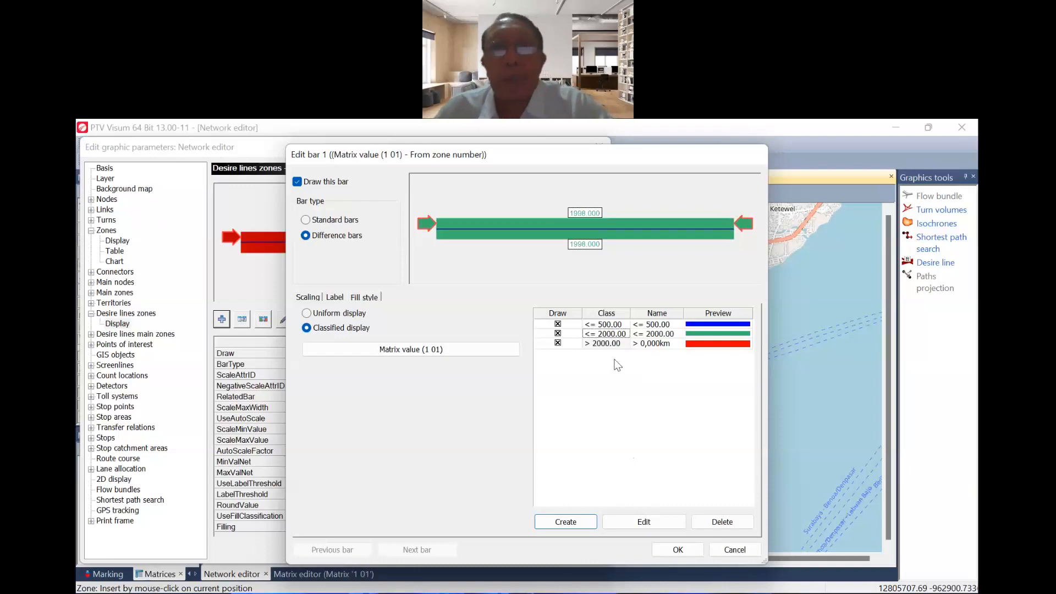
Rename the red uppermost class as "> 2000".
{"action": "left_click", "coordinate": [672, 347]}
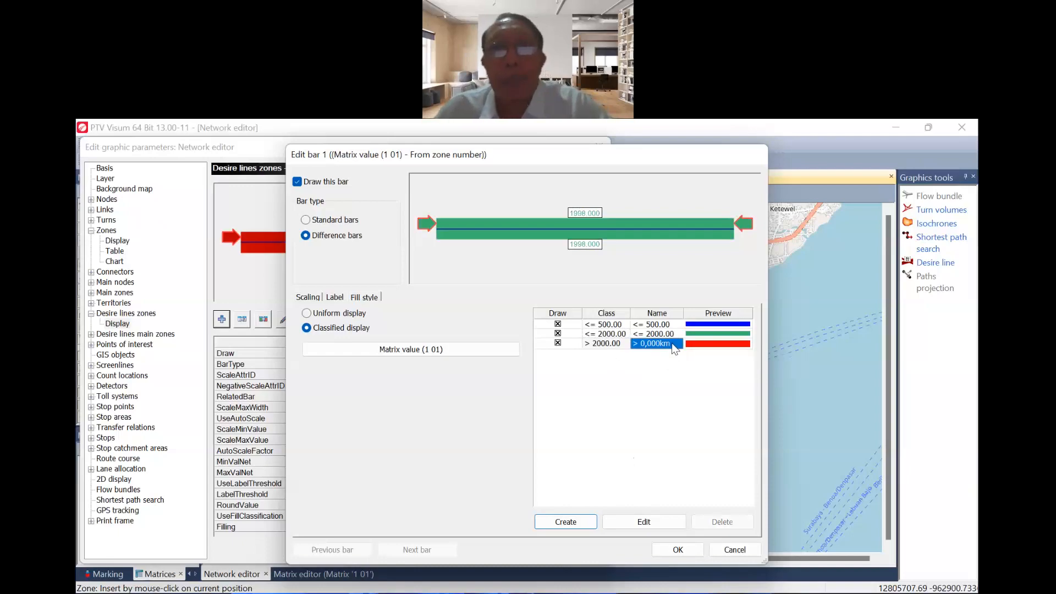
{"action": "left_click", "coordinate": [672, 345]}
{"action": "left_click", "coordinate": [684, 384]}
{"action": "key", "text": "BackSpace"}
{"action": "key", "text": "BackSpace"}
{"action": "key", "text": "BackSpace"}
{"action": "key", "text": "BackSpace"}
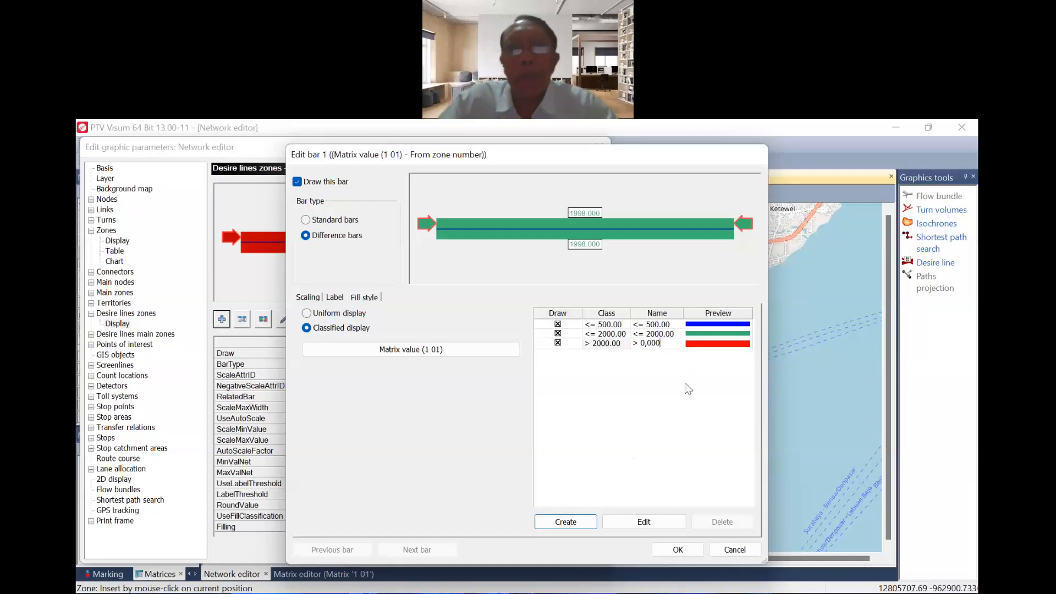
{"action": "type", "text": "200"}
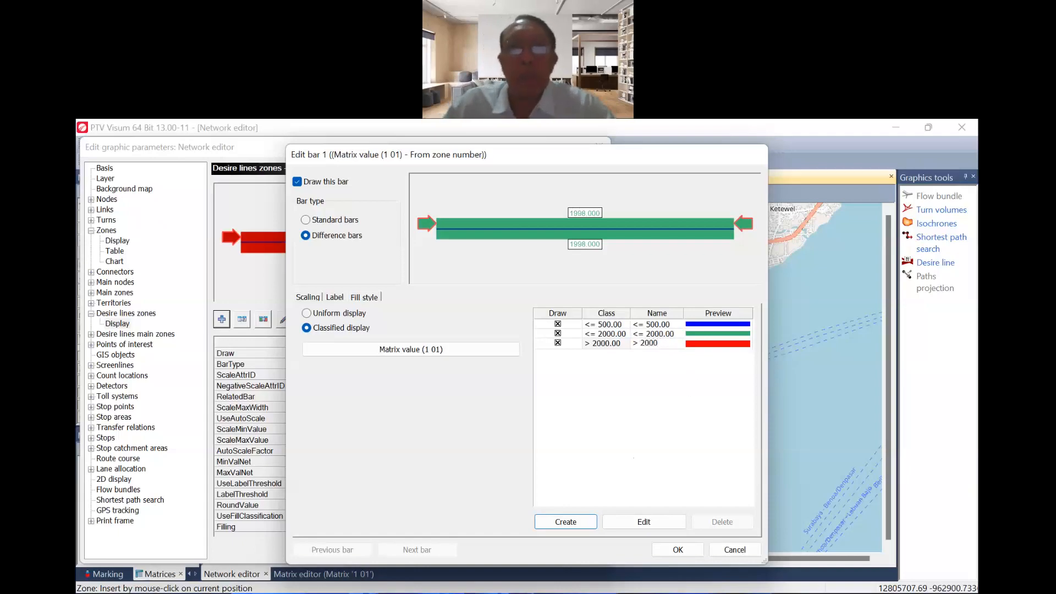
{"action": "left_click", "coordinate": [629, 419]}
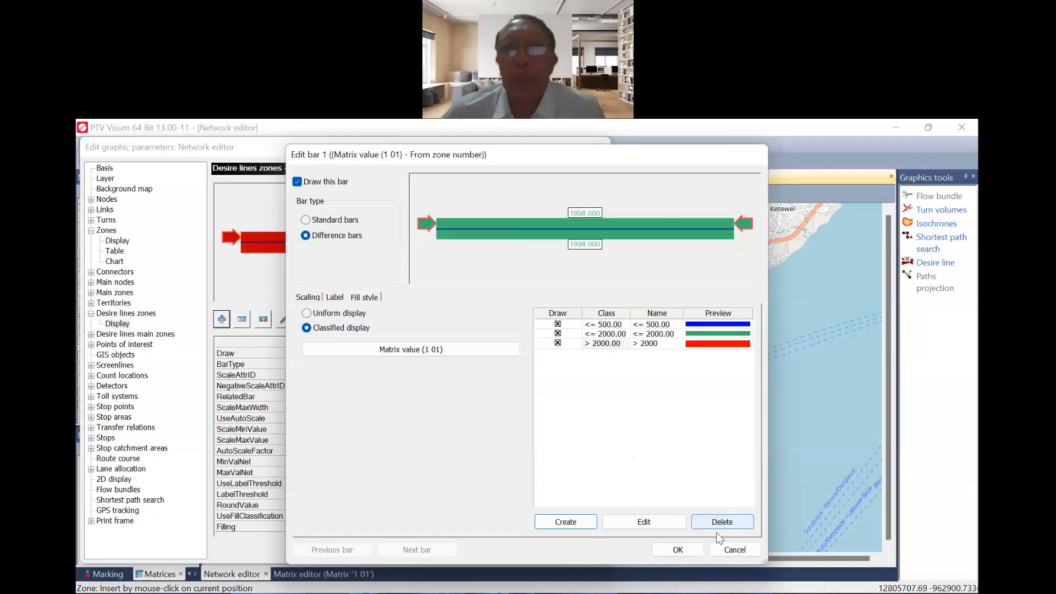
Confirm the bar settings, preview them, and apply the classified desire lines to the map.
{"action": "left_click", "coordinate": [677, 550]}
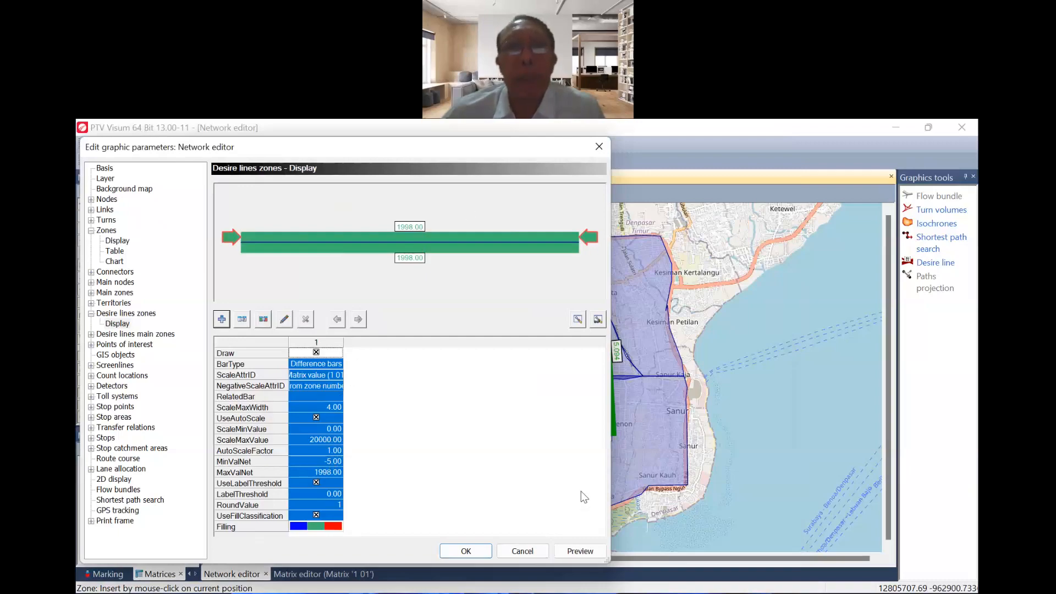
{"action": "left_click", "coordinate": [576, 555]}
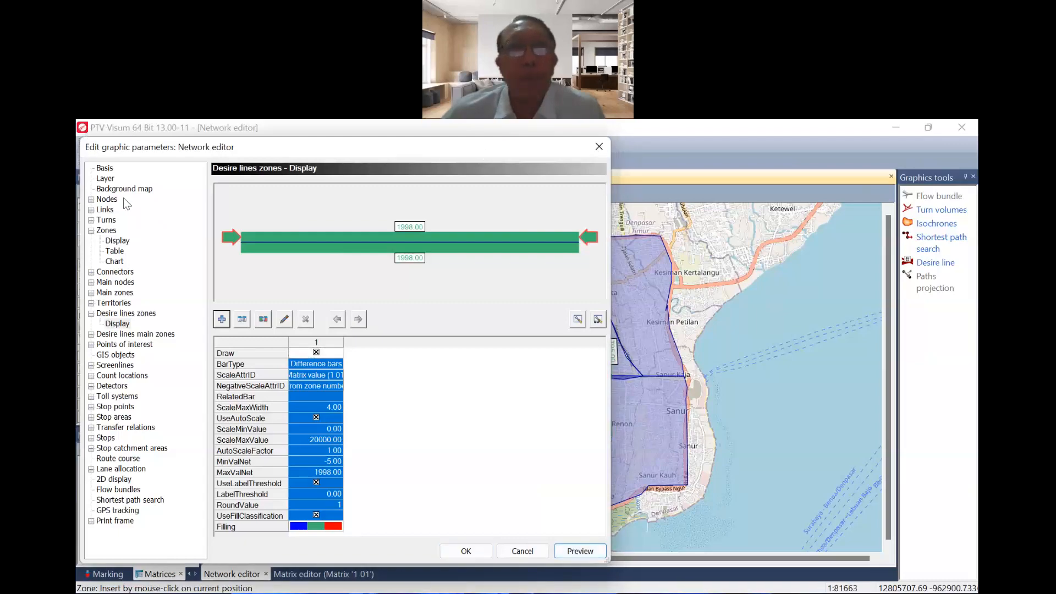
{"action": "left_click", "coordinate": [464, 549]}
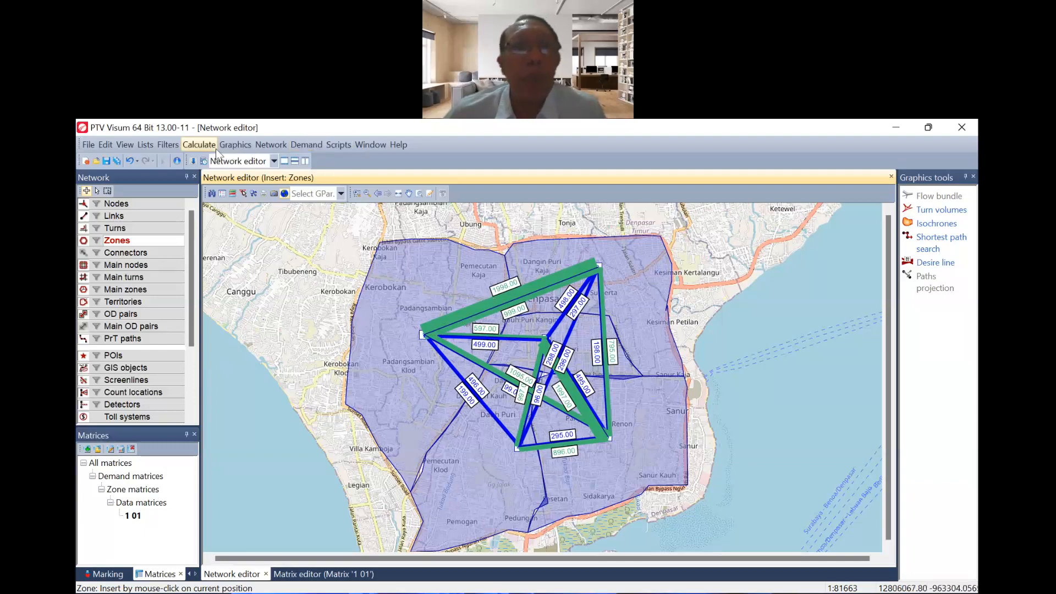
Reopen bar 1 of the zone desire lines and set the sea-green class's upper limit to 1000.
{"action": "left_click", "coordinate": [237, 145]}
{"action": "left_click", "coordinate": [249, 159]}
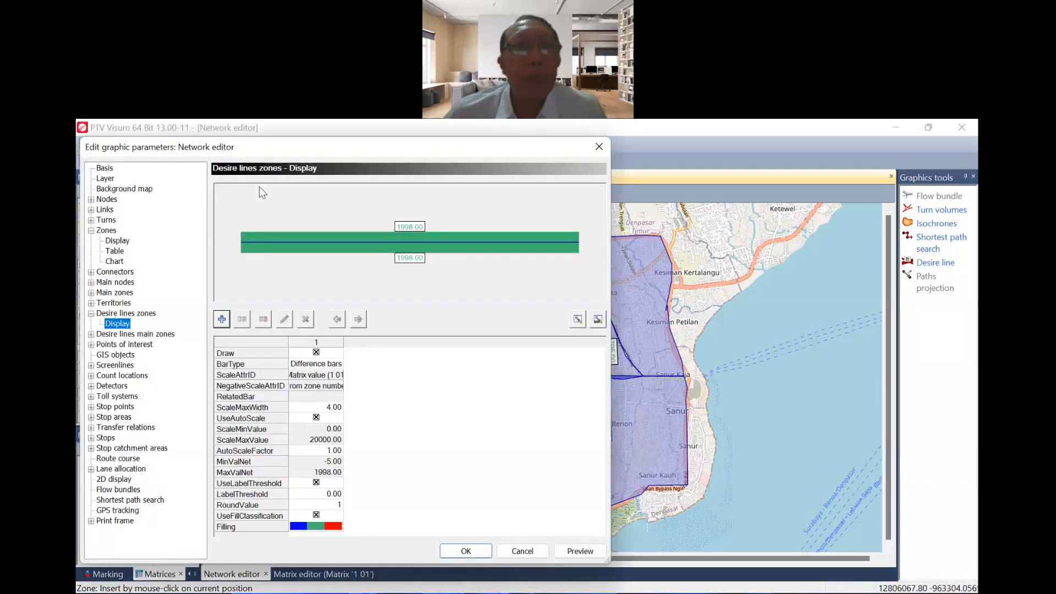
{"action": "double_click", "coordinate": [301, 363]}
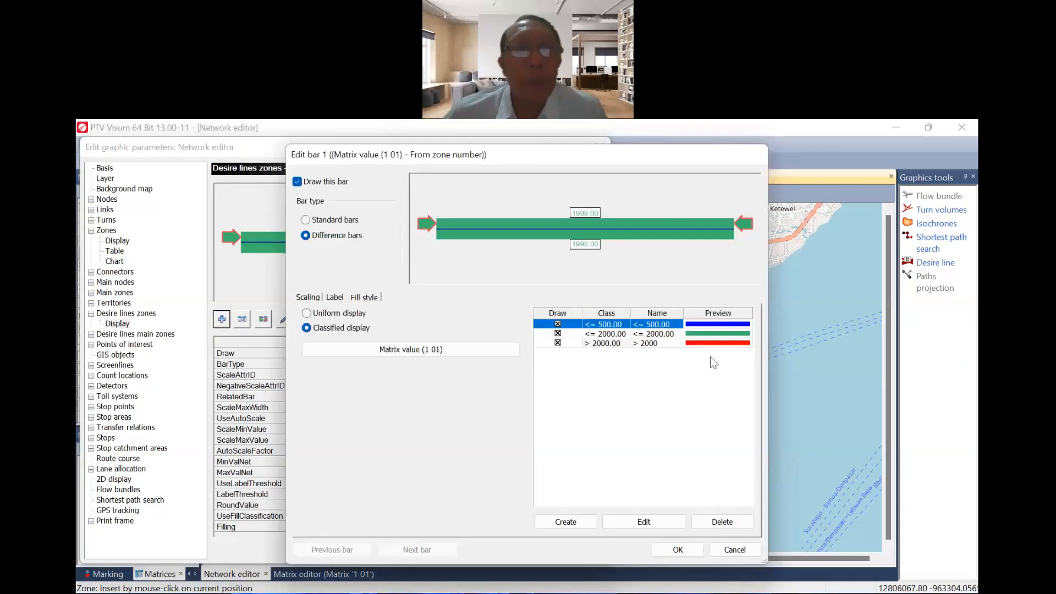
{"action": "left_click", "coordinate": [618, 344]}
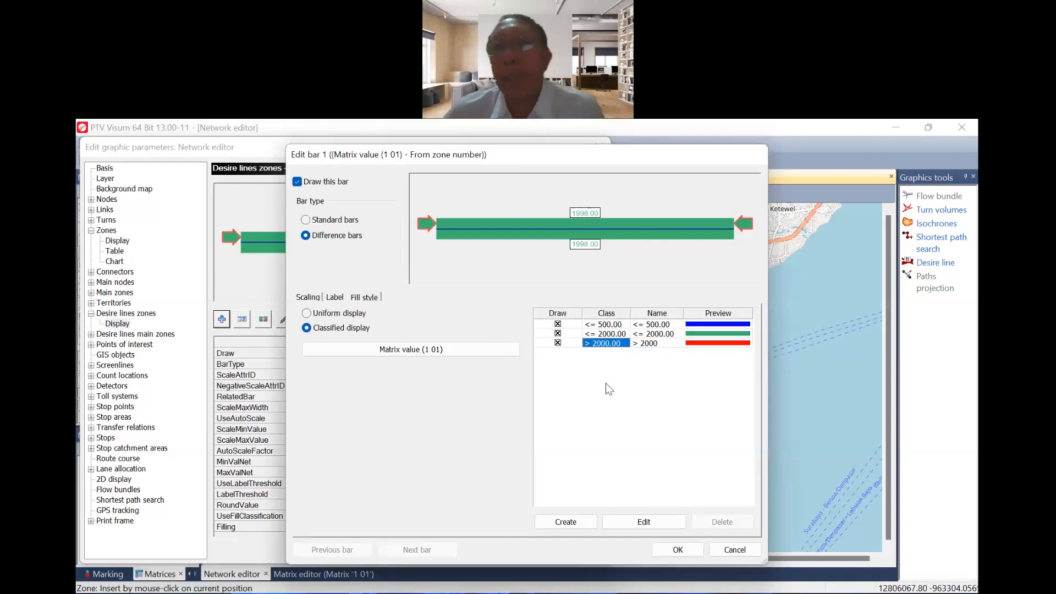
{"action": "left_click", "coordinate": [618, 334]}
{"action": "left_click", "coordinate": [627, 333]}
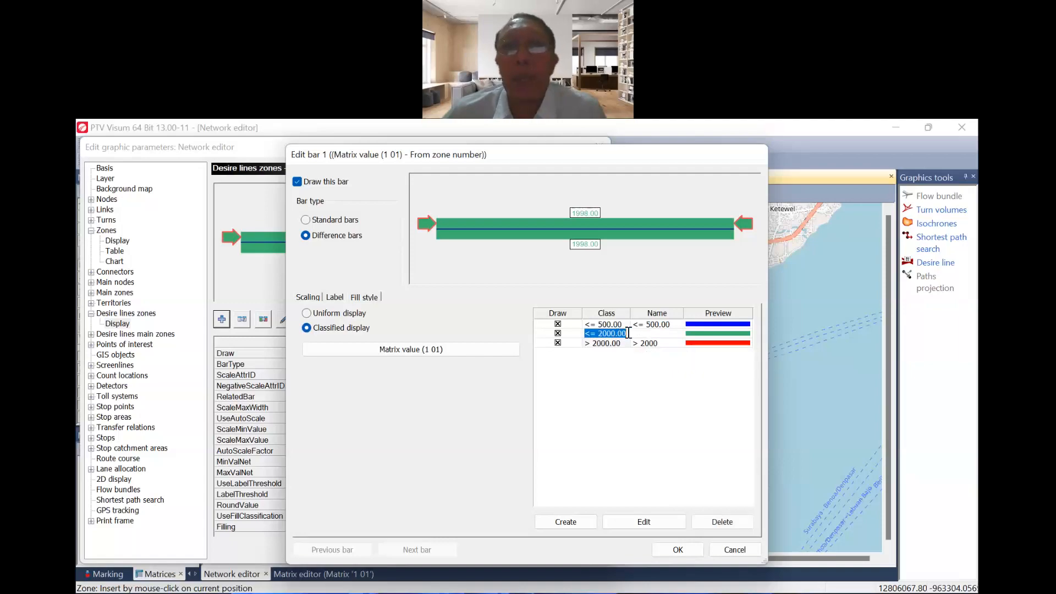
{"action": "left_click", "coordinate": [675, 413]}
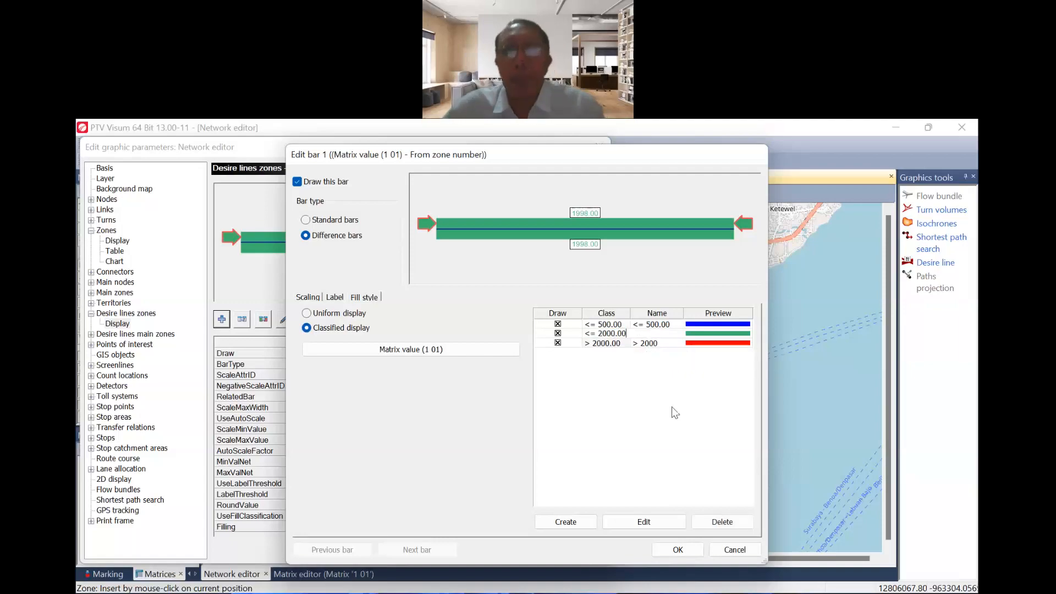
{"action": "key", "text": "BackSpace"}
{"action": "key", "text": "BackSpace"}
{"action": "key", "text": "BackSpace"}
{"action": "key", "text": "BackSpace"}
{"action": "key", "text": "BackSpace"}
{"action": "key", "text": "BackSpace"}
{"action": "key", "text": "BackSpace"}
{"action": "type", "text": "19"}
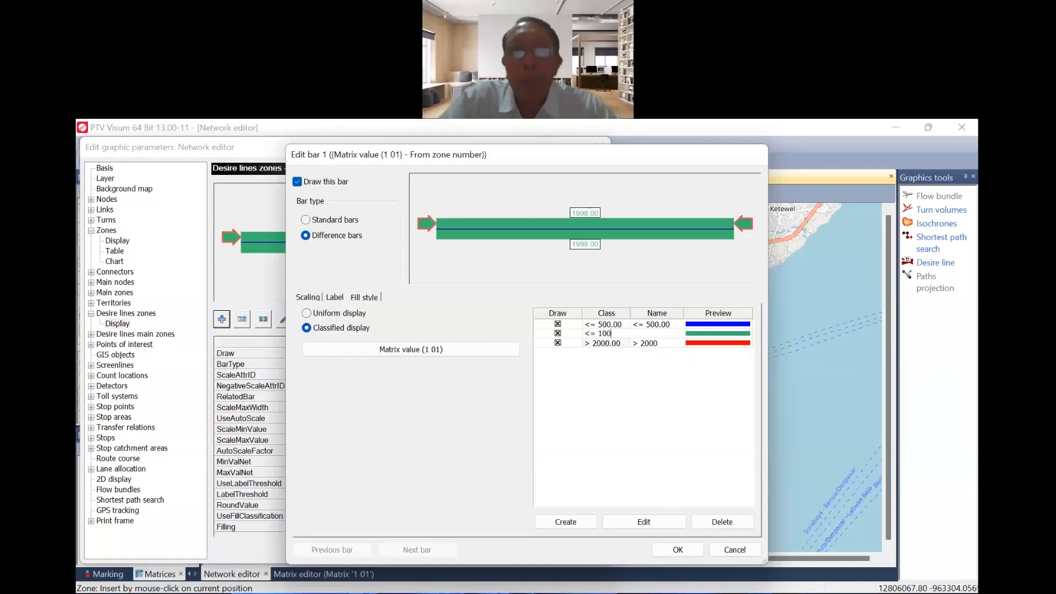
{"action": "left_click", "coordinate": [674, 413]}
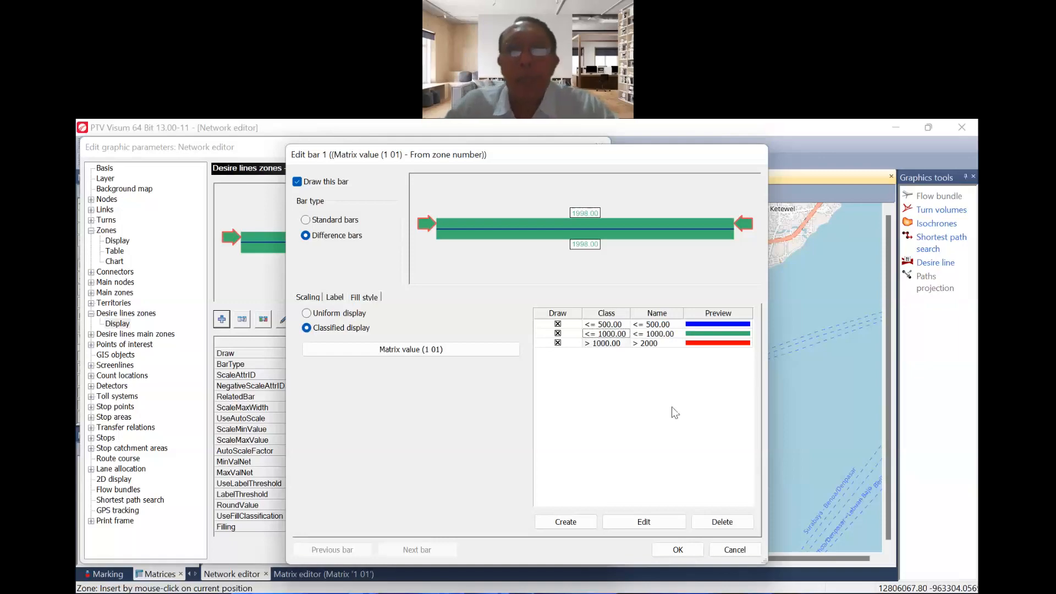
Rename the red uppermost class as "> 1000" and apply the revised desire line settings to the map.
{"action": "left_click", "coordinate": [654, 343]}
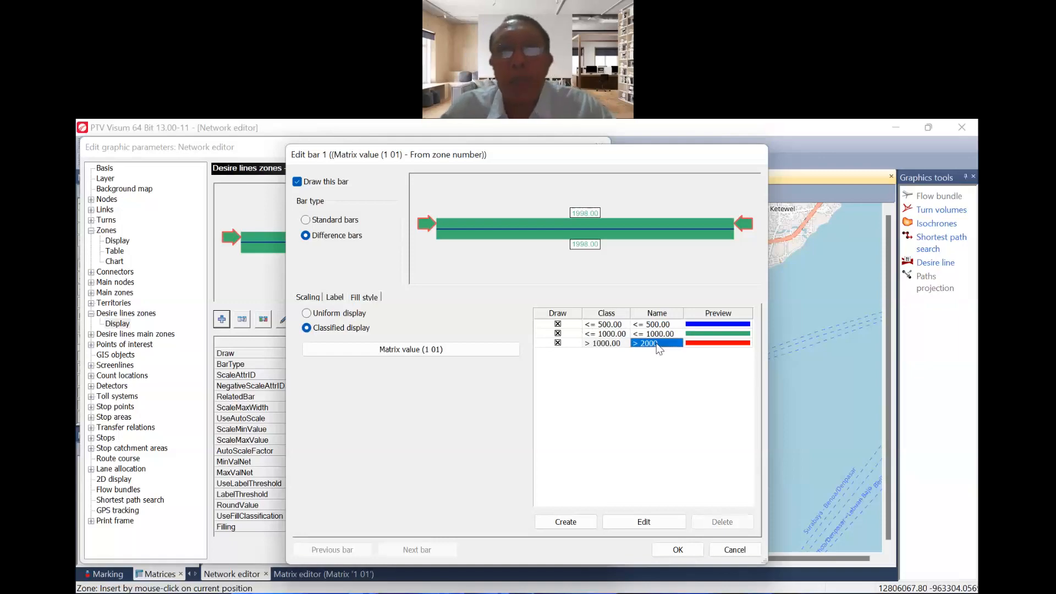
{"action": "key", "text": "BackSpace"}
{"action": "key", "text": "BackSpace"}
{"action": "key", "text": "BackSpace"}
{"action": "key", "text": "BackSpace"}
{"action": "type", "text": "1000"}
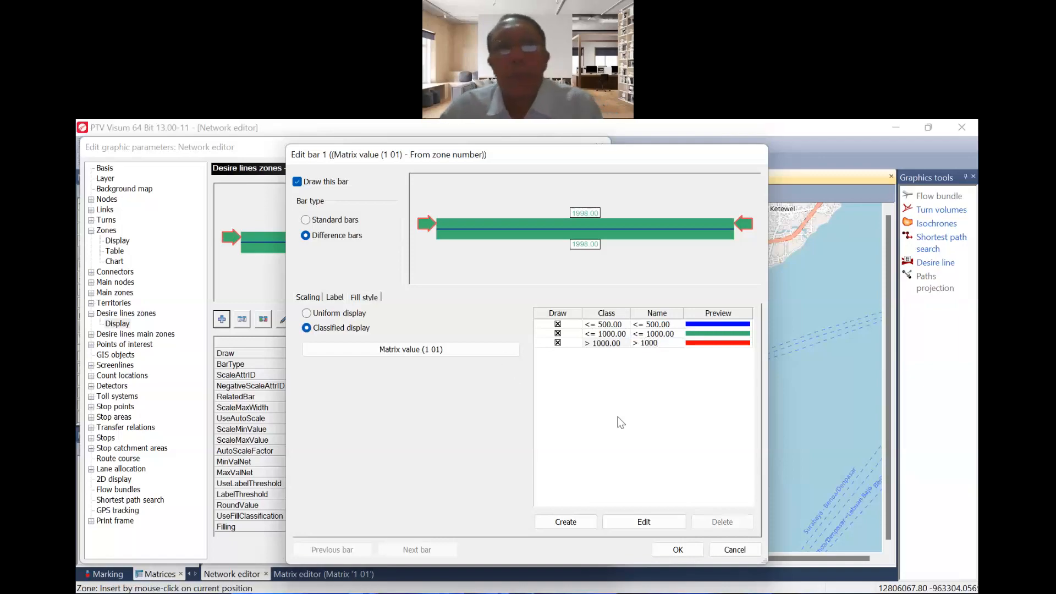
{"action": "left_click", "coordinate": [644, 428]}
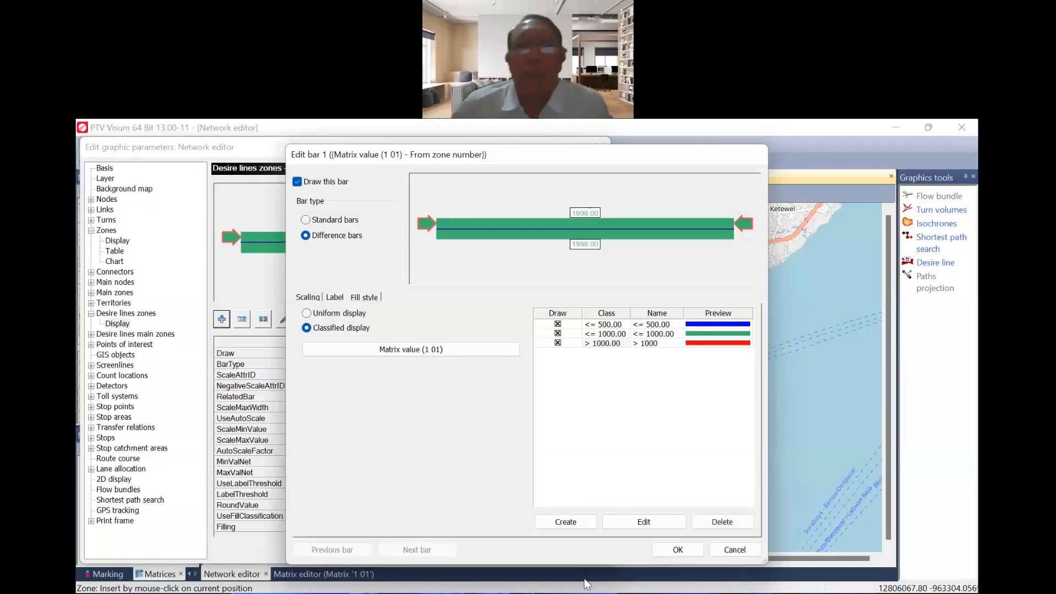
{"action": "left_click", "coordinate": [678, 550]}
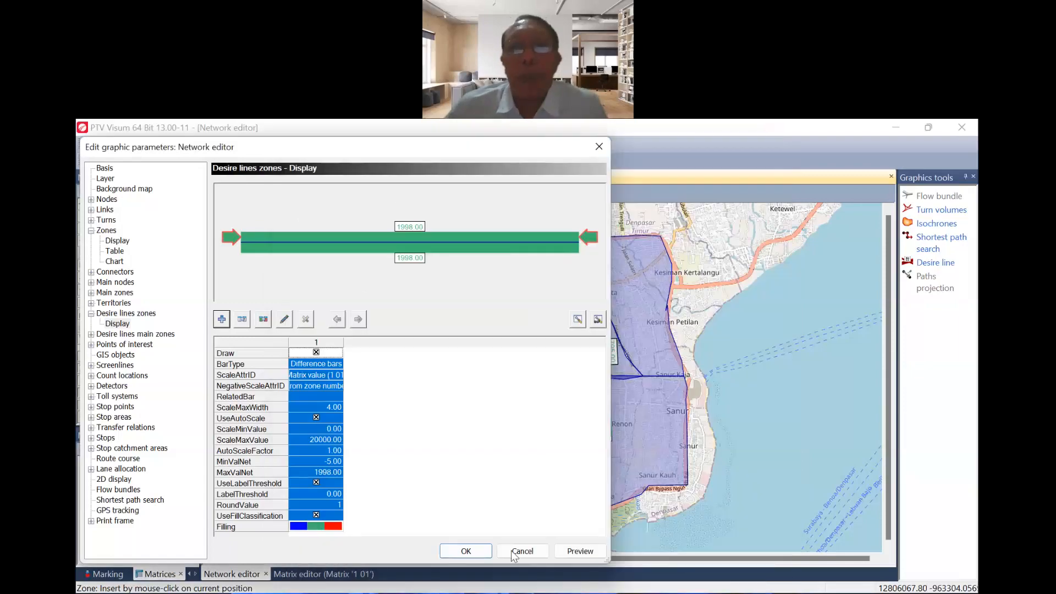
{"action": "left_click", "coordinate": [466, 550]}
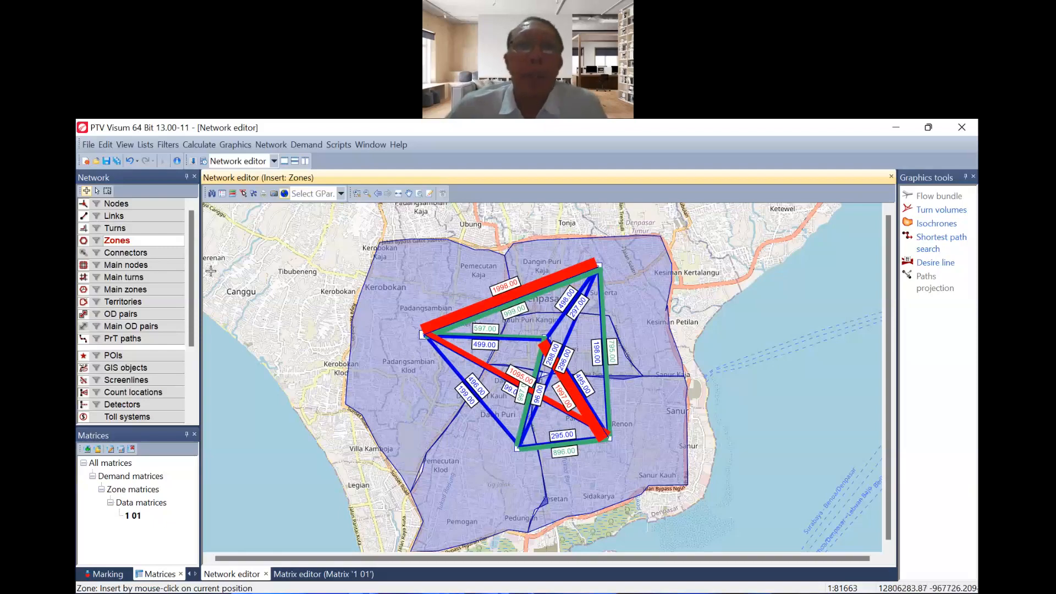
Start saving the model as a new version file and browse to the Kuliah PTK folder on the Desktop.
{"action": "left_click", "coordinate": [87, 146]}
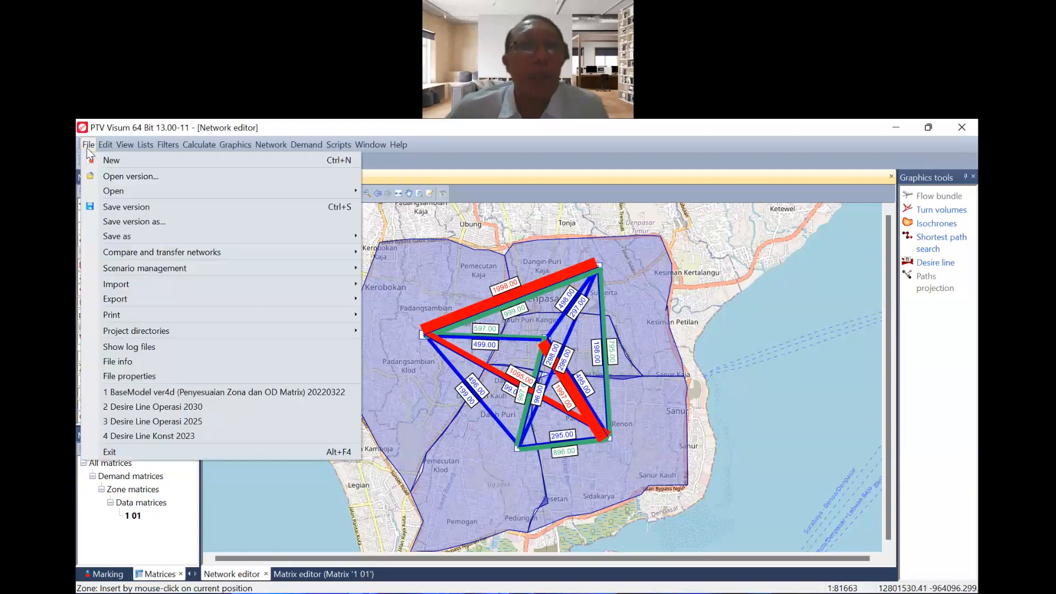
{"action": "left_click", "coordinate": [127, 223]}
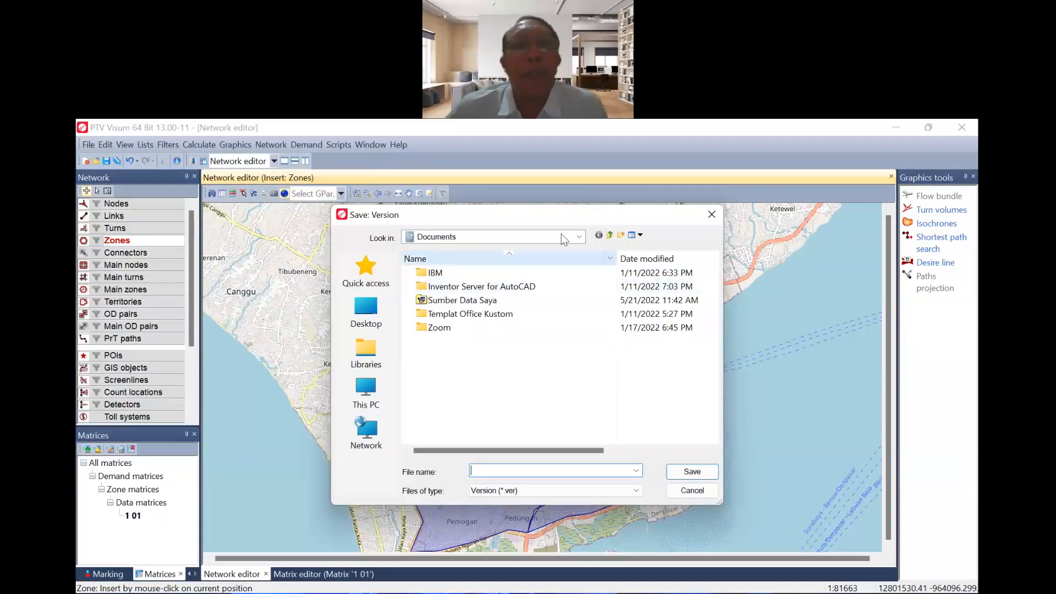
{"action": "left_click", "coordinate": [579, 237]}
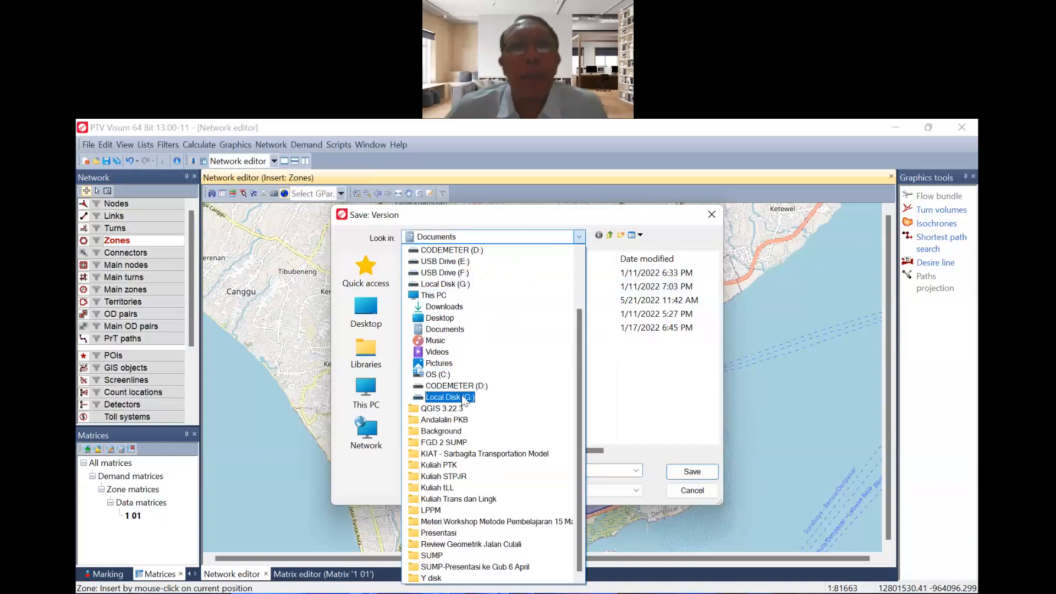
{"action": "left_click", "coordinate": [446, 318]}
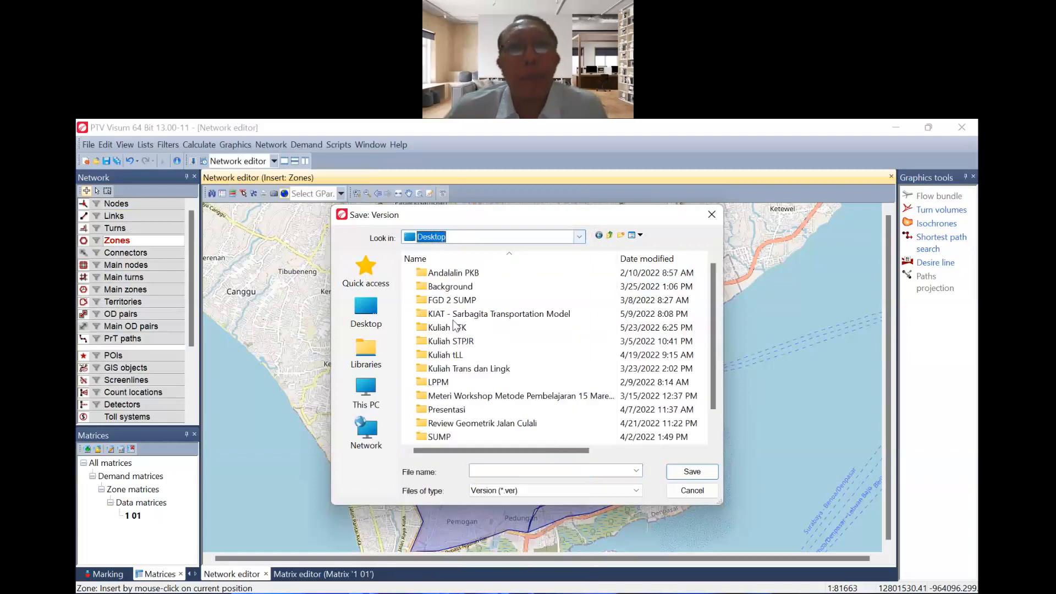
{"action": "double_click", "coordinate": [446, 327]}
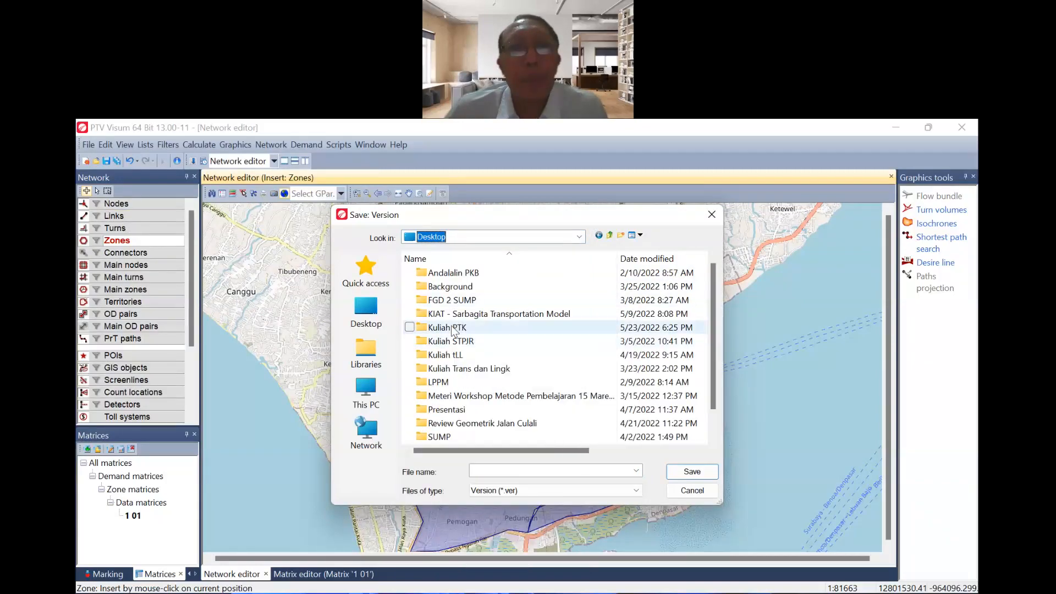
Name the version file "Desire Line Denpasar 2022" and save it in the Kuliah PTK folder.
{"action": "left_click", "coordinate": [498, 471]}
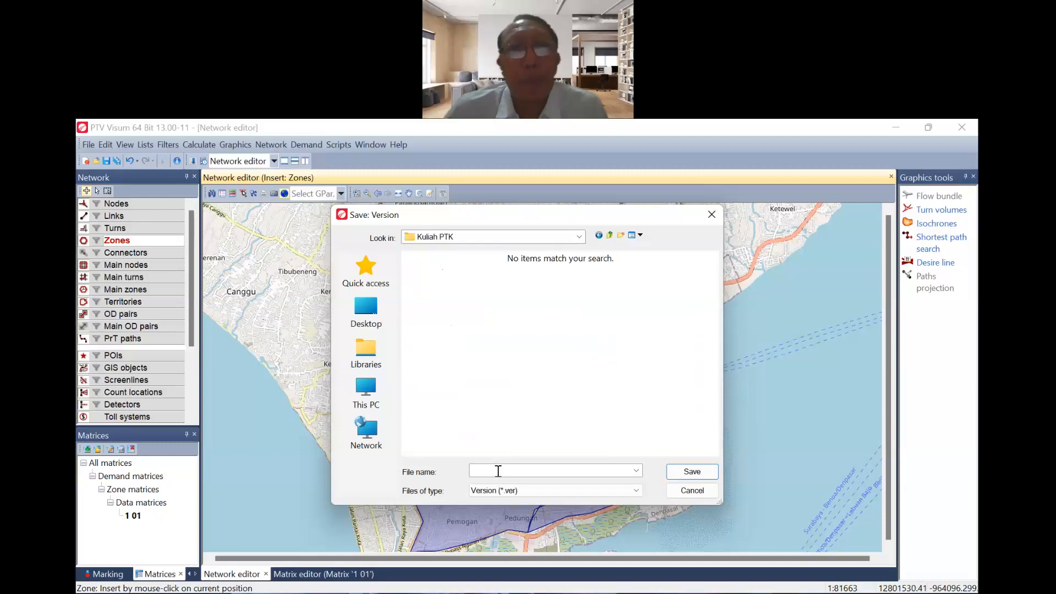
{"action": "type", "text": "D"}
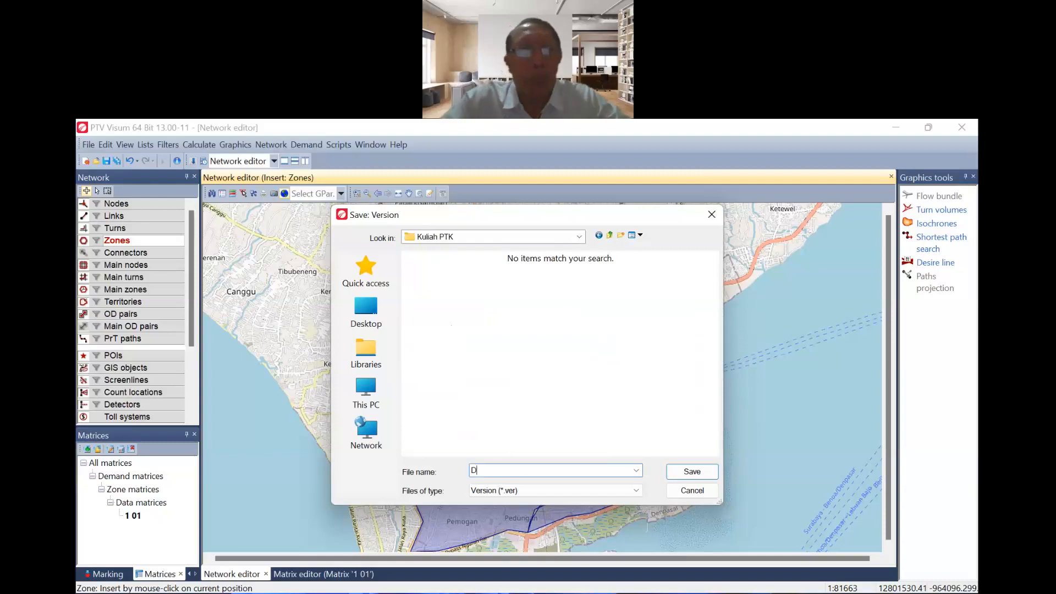
{"action": "type", "text": "esire "}
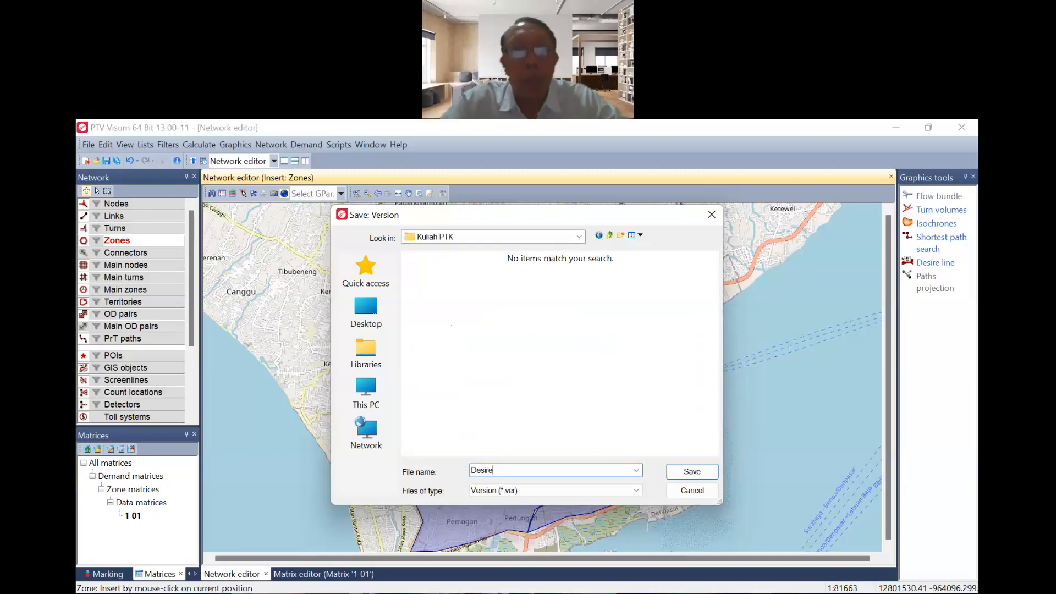
{"action": "type", "text": "Line"}
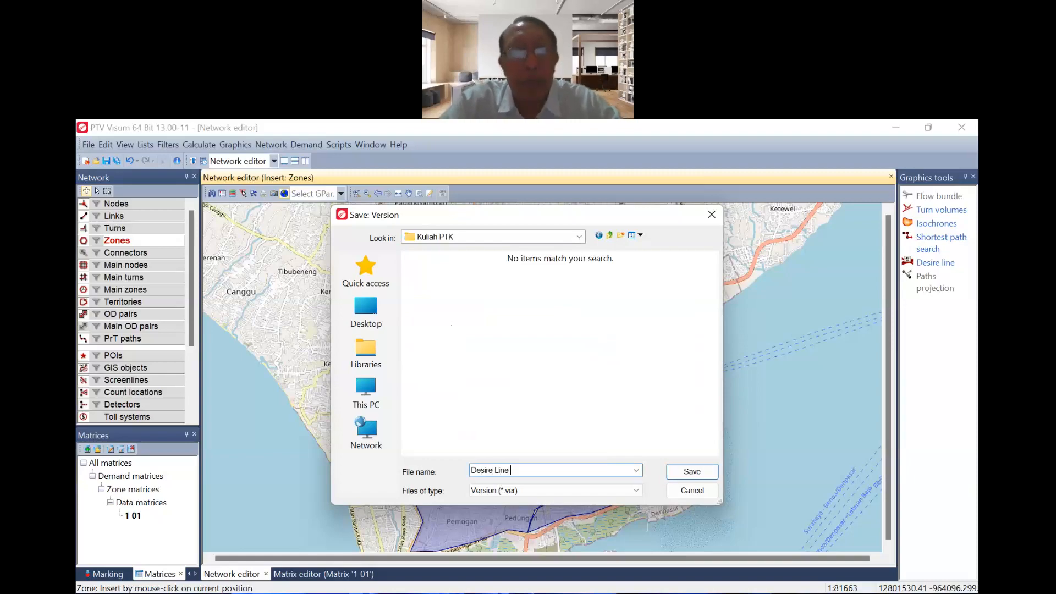
{"action": "type", "text": " Denpasar "}
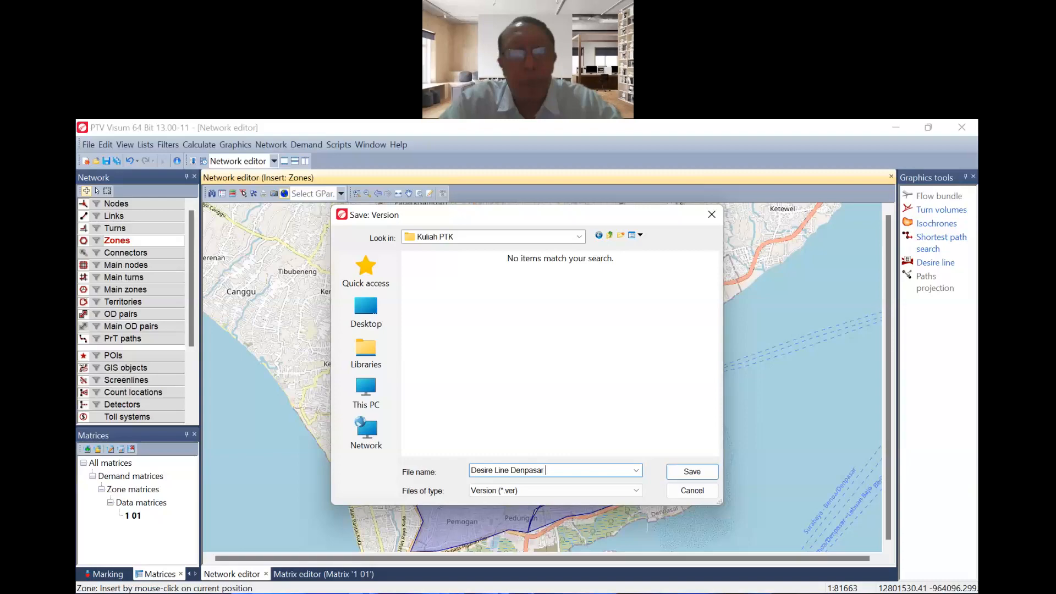
{"action": "type", "text": "2022"}
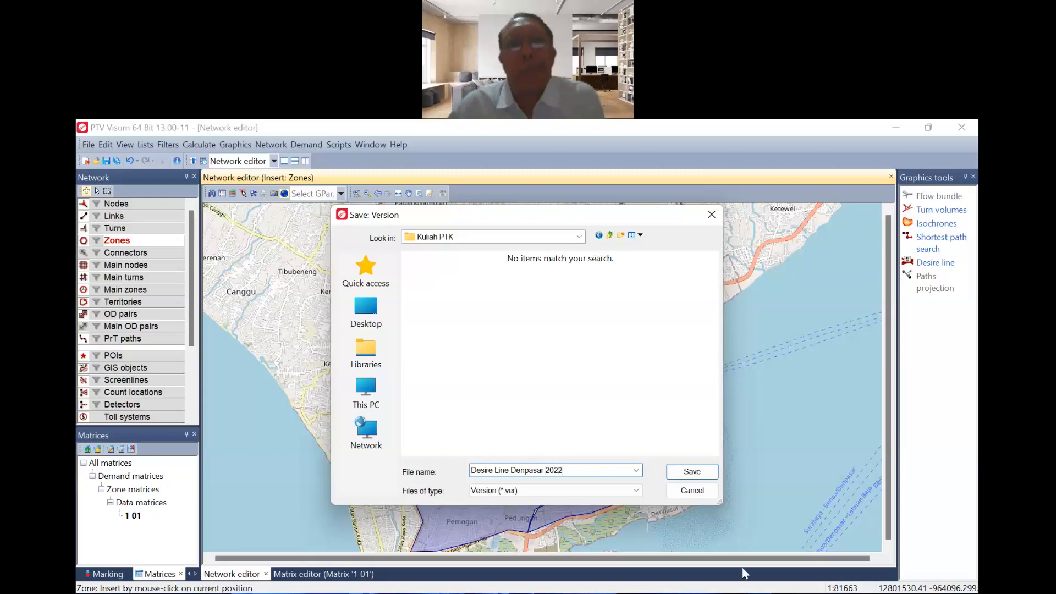
{"action": "left_click", "coordinate": [690, 474]}
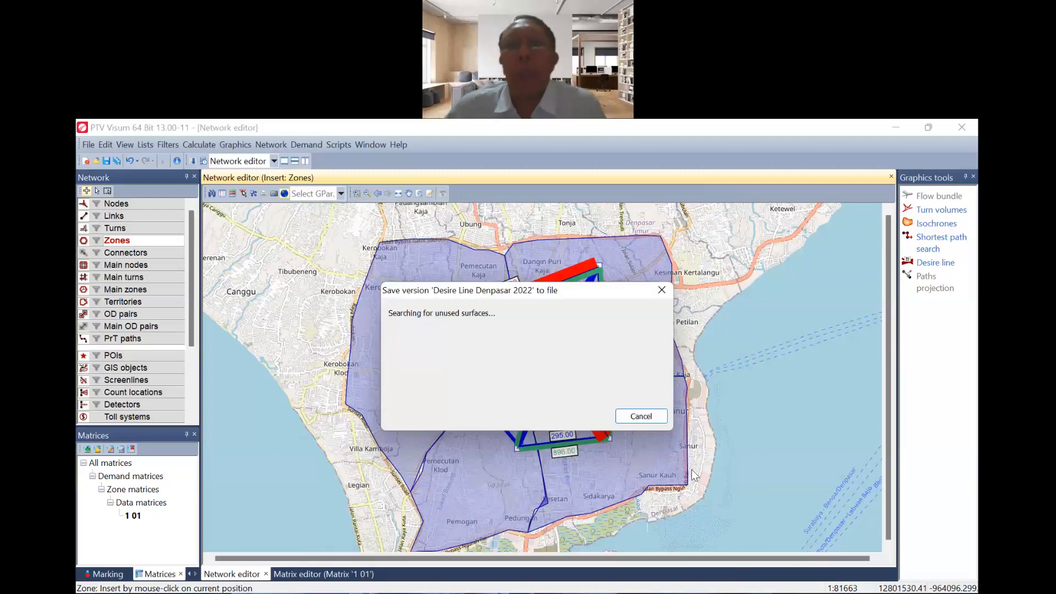